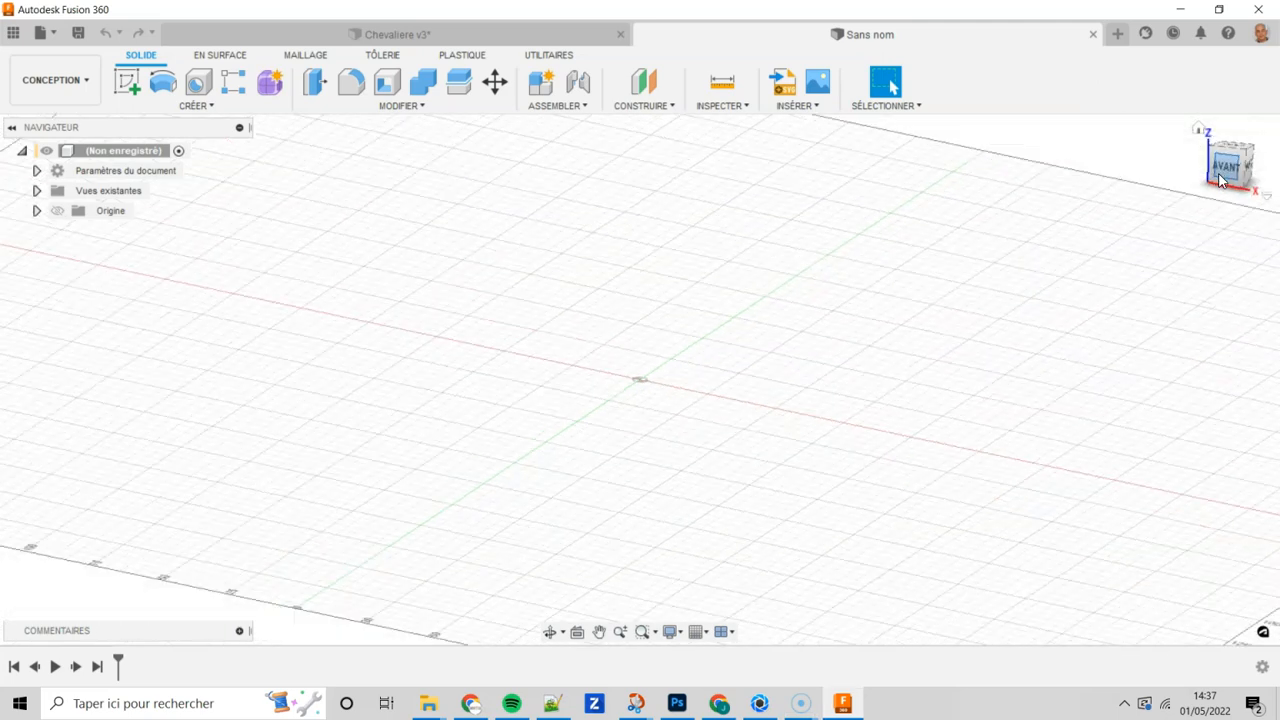
Step: Start a sketch on the front (XZ) plane and draw a two-point circle about 64 mm in diameter upward from the origin
left_click(124, 88)
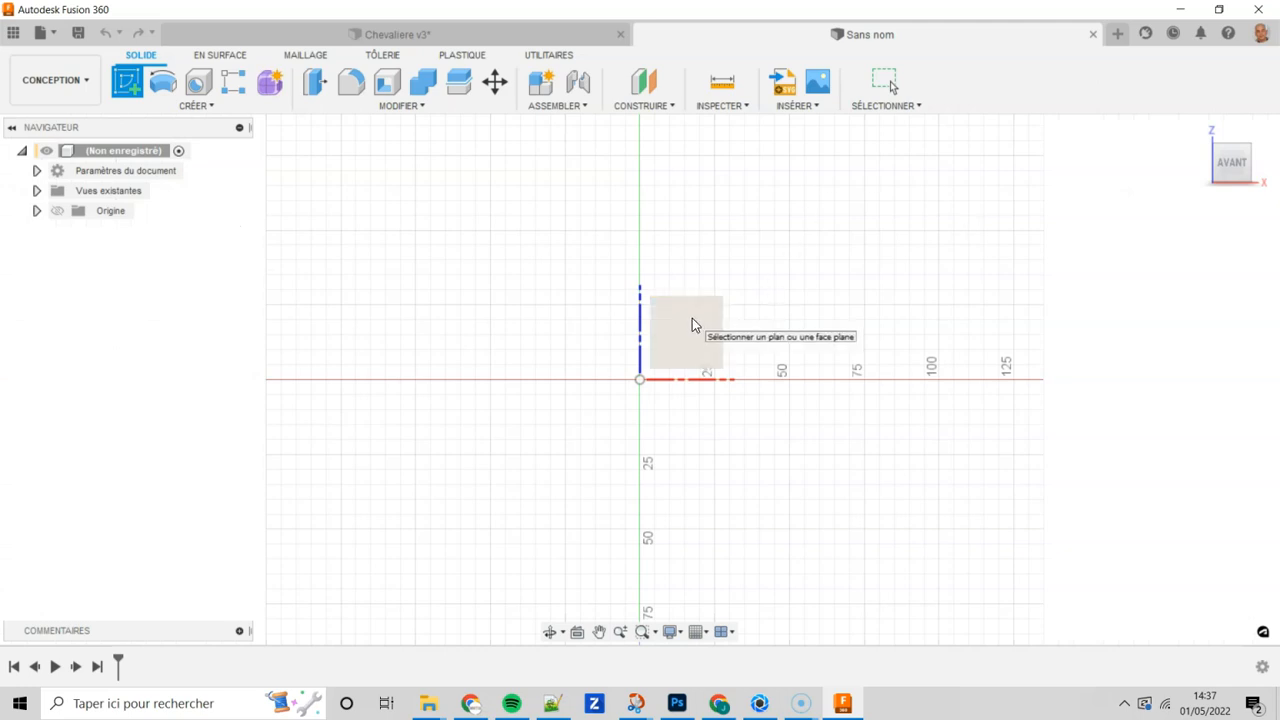
left_click(693, 323)
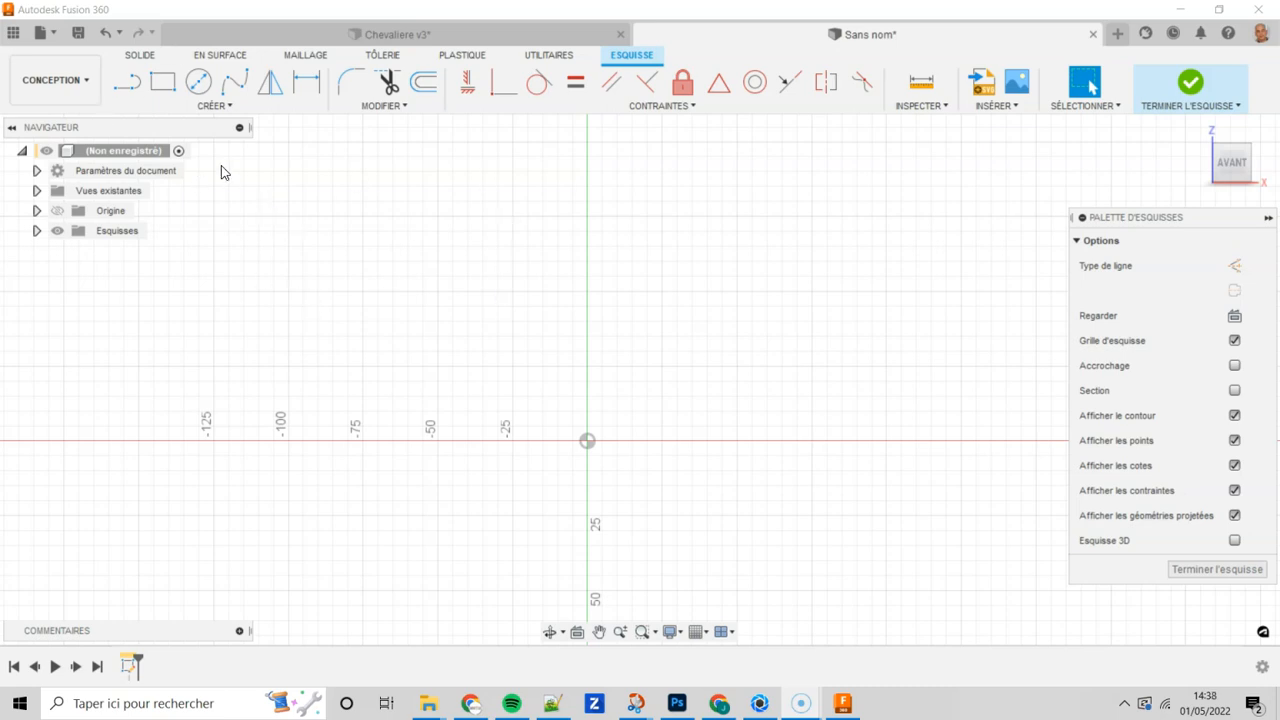
left_click(230, 106)
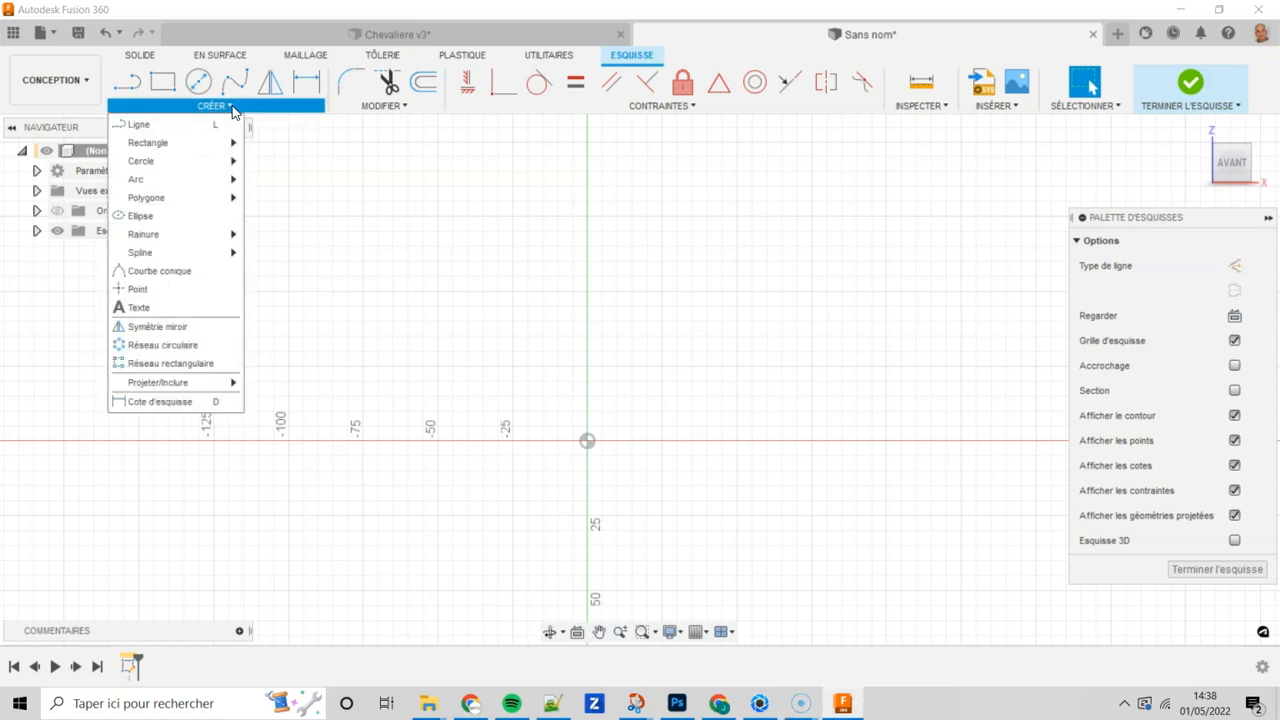
mouse_move(228, 166)
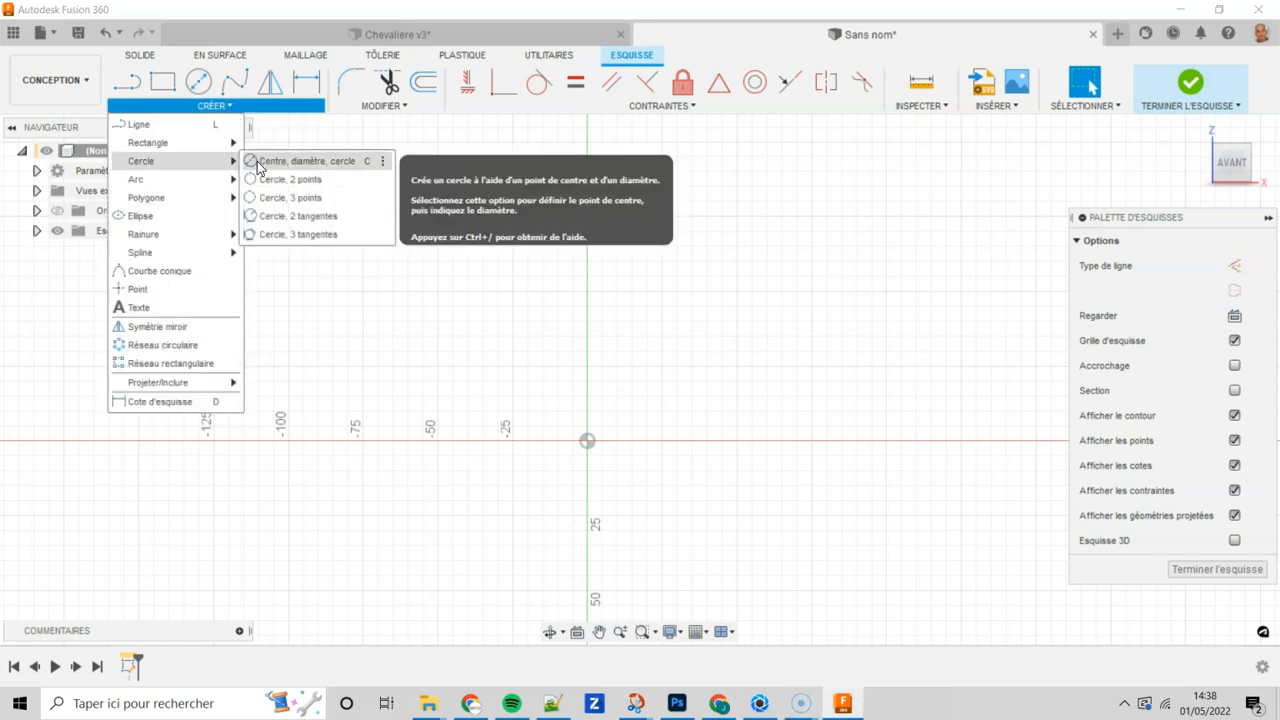
left_click(258, 166)
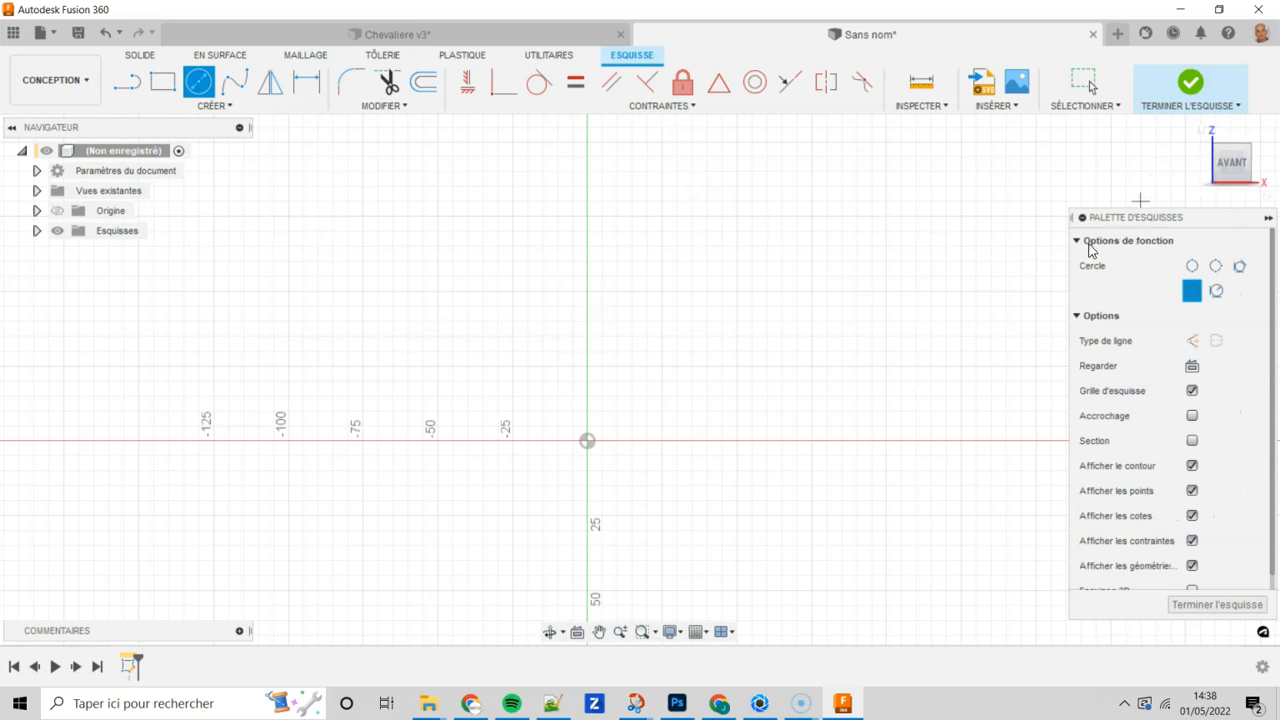
left_click(1191, 270)
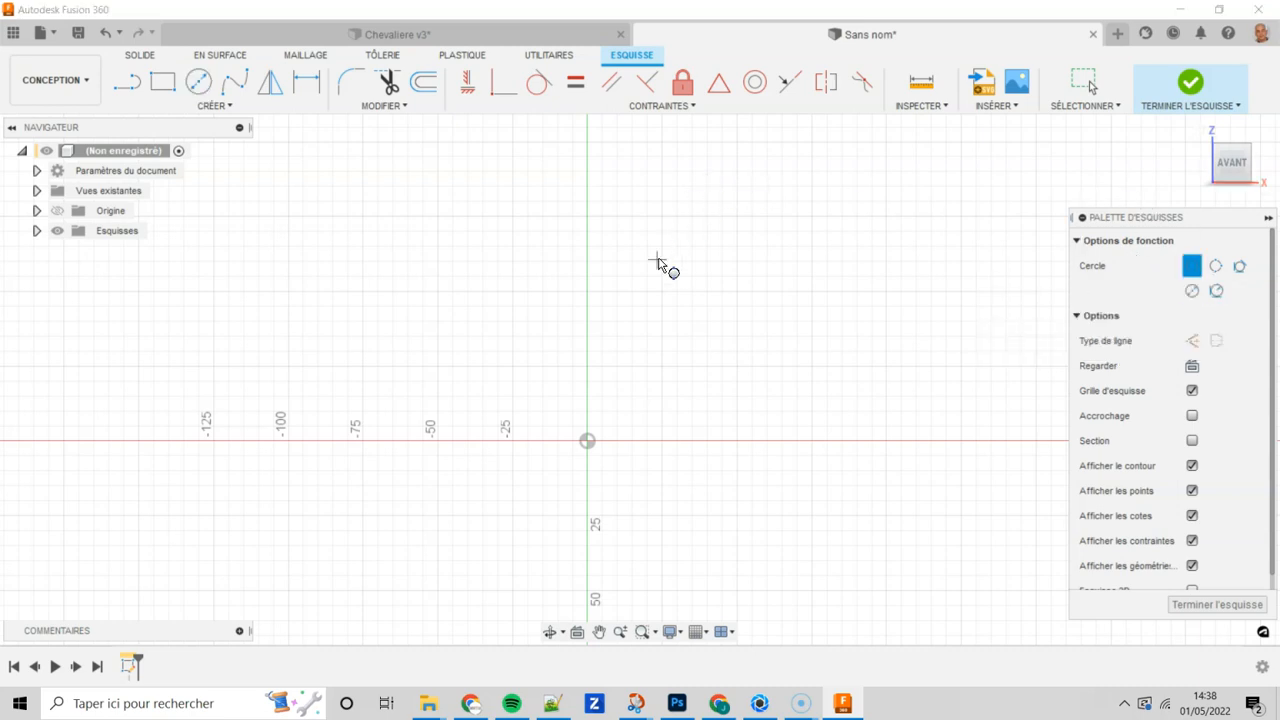
left_click(588, 441)
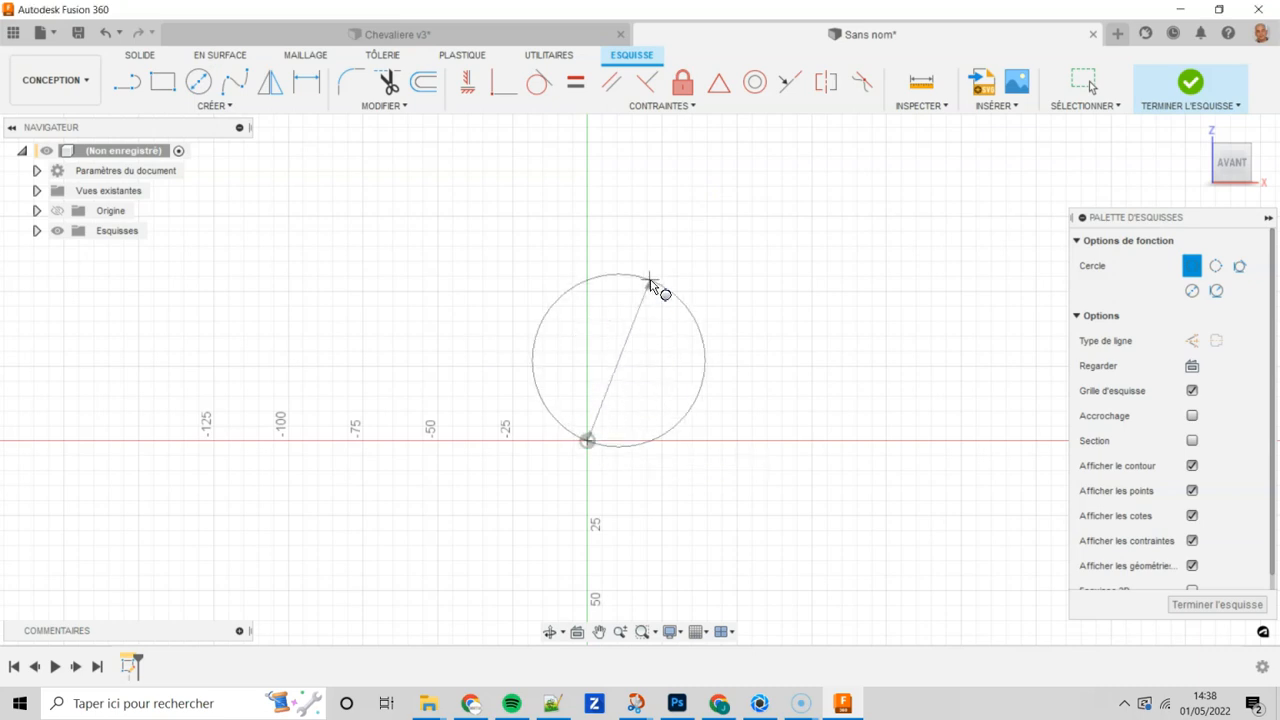
left_click(645, 260)
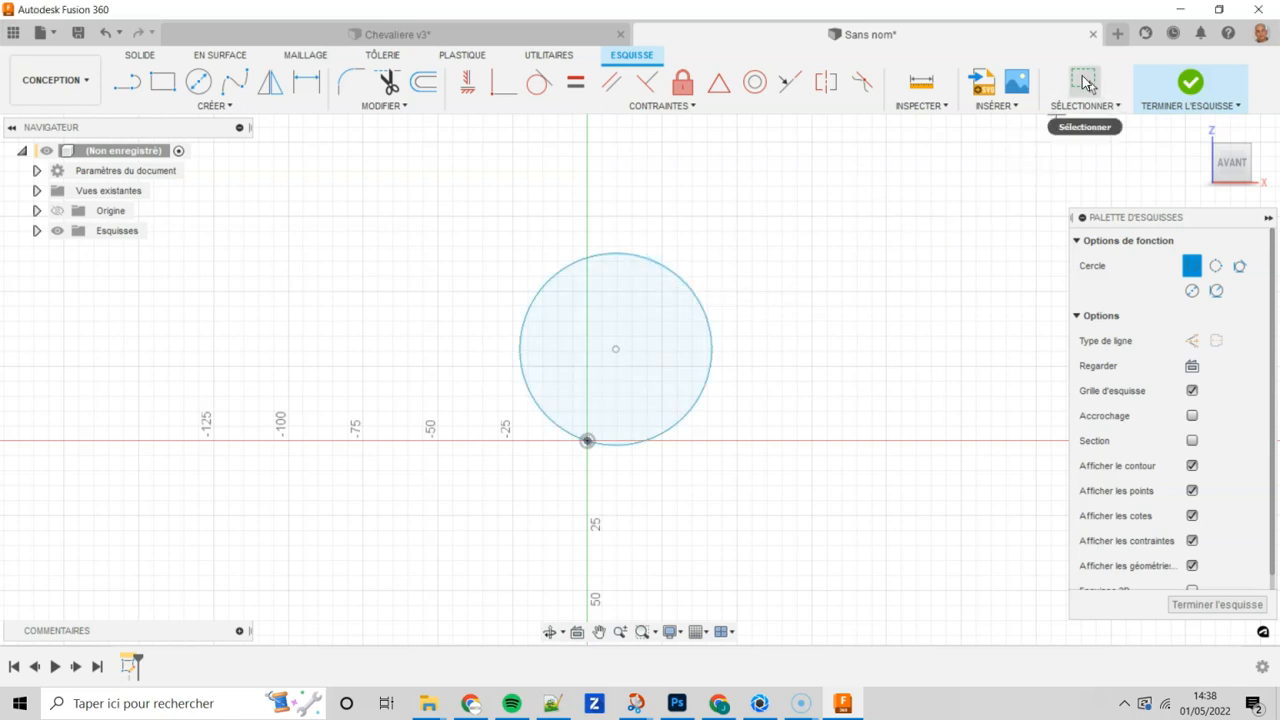
left_click(1085, 83)
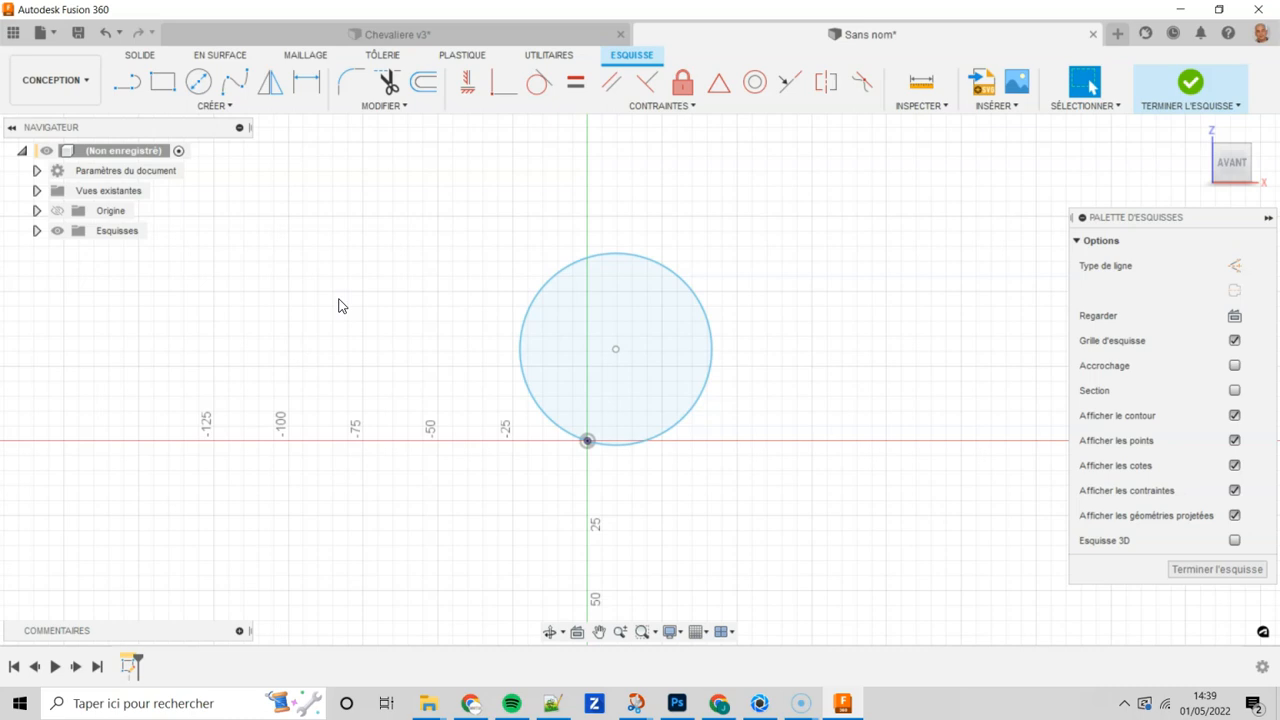
Step: Apply a horizontal/vertical constraint between the circle's centre and the origin so they align vertically
left_click(470, 84)
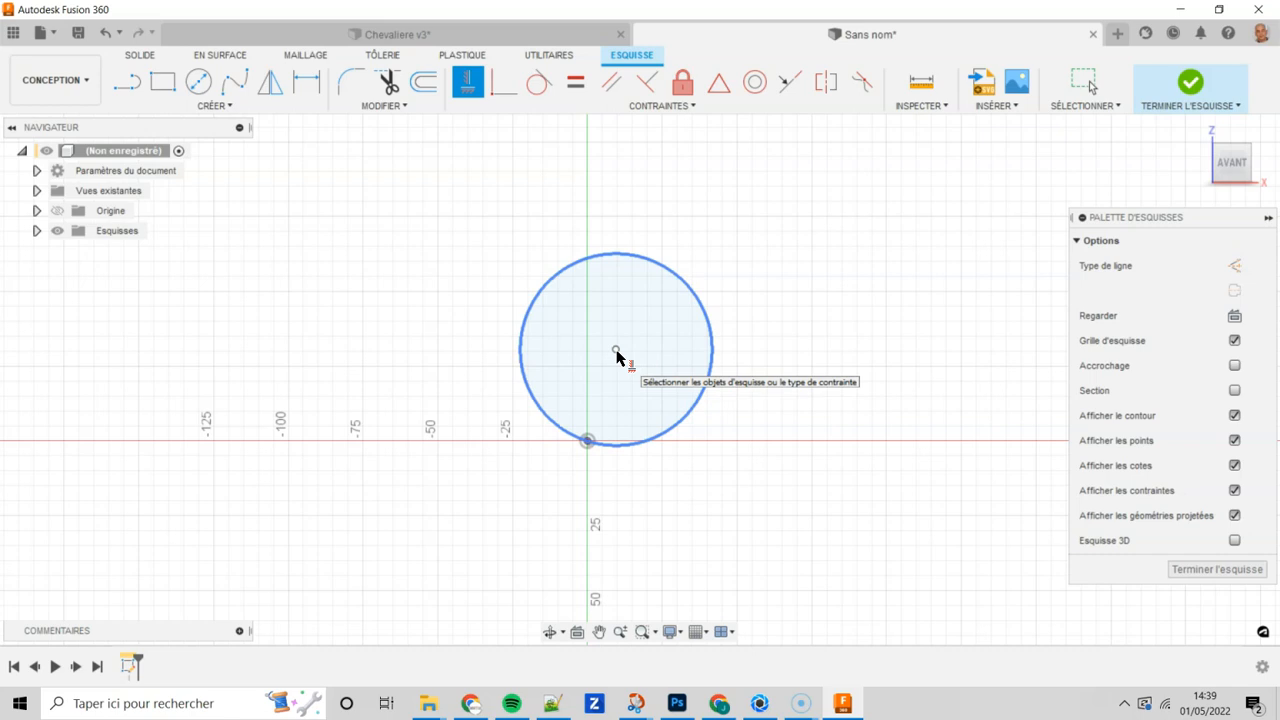
left_click(616, 350)
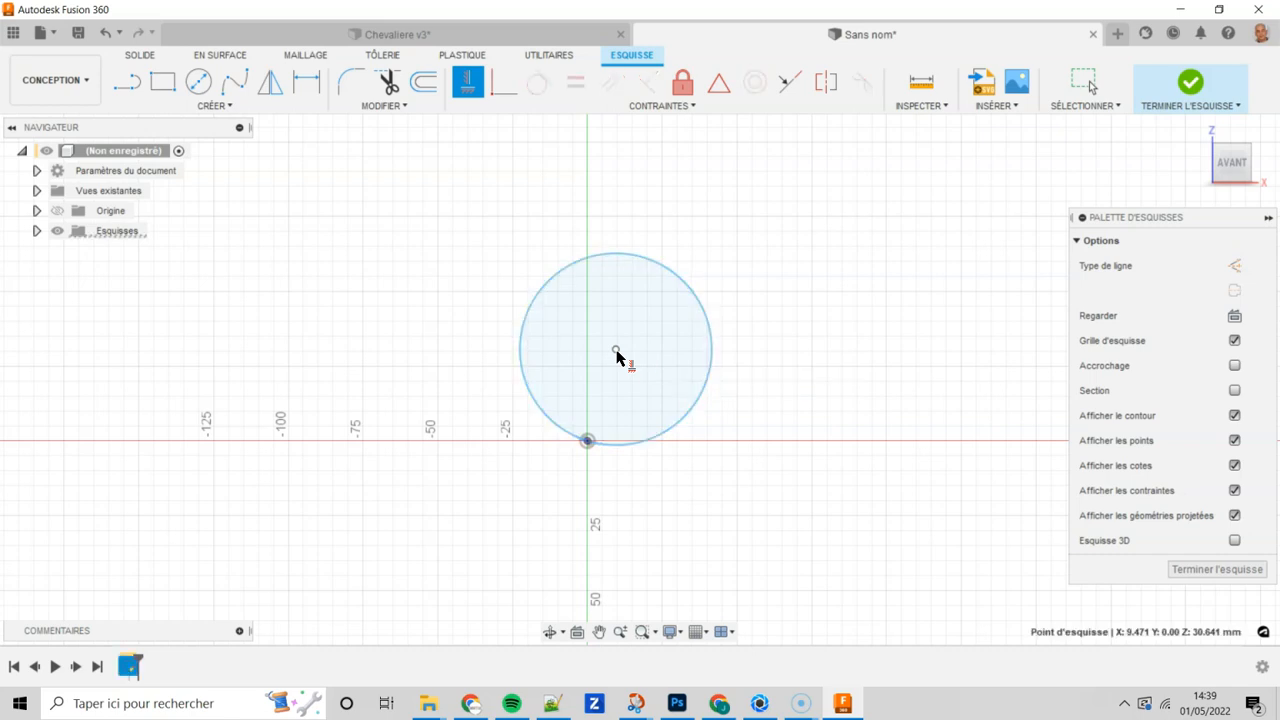
left_click(588, 442)
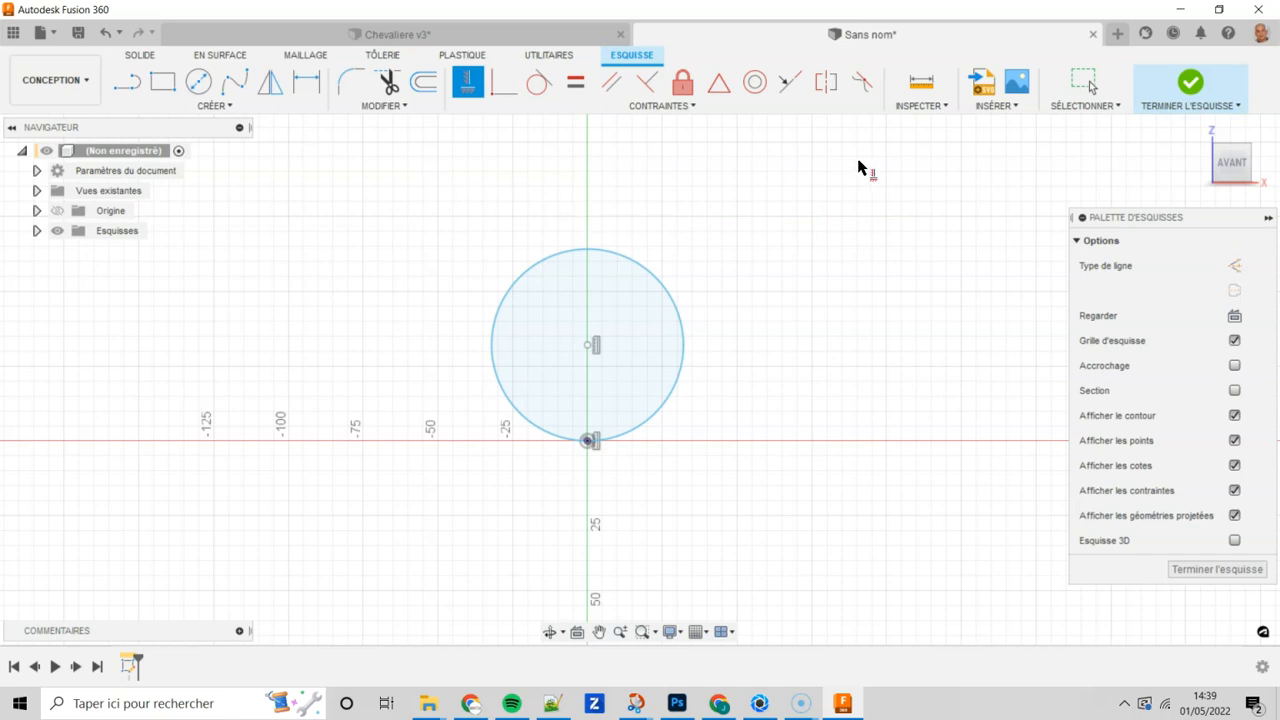
left_click(1085, 81)
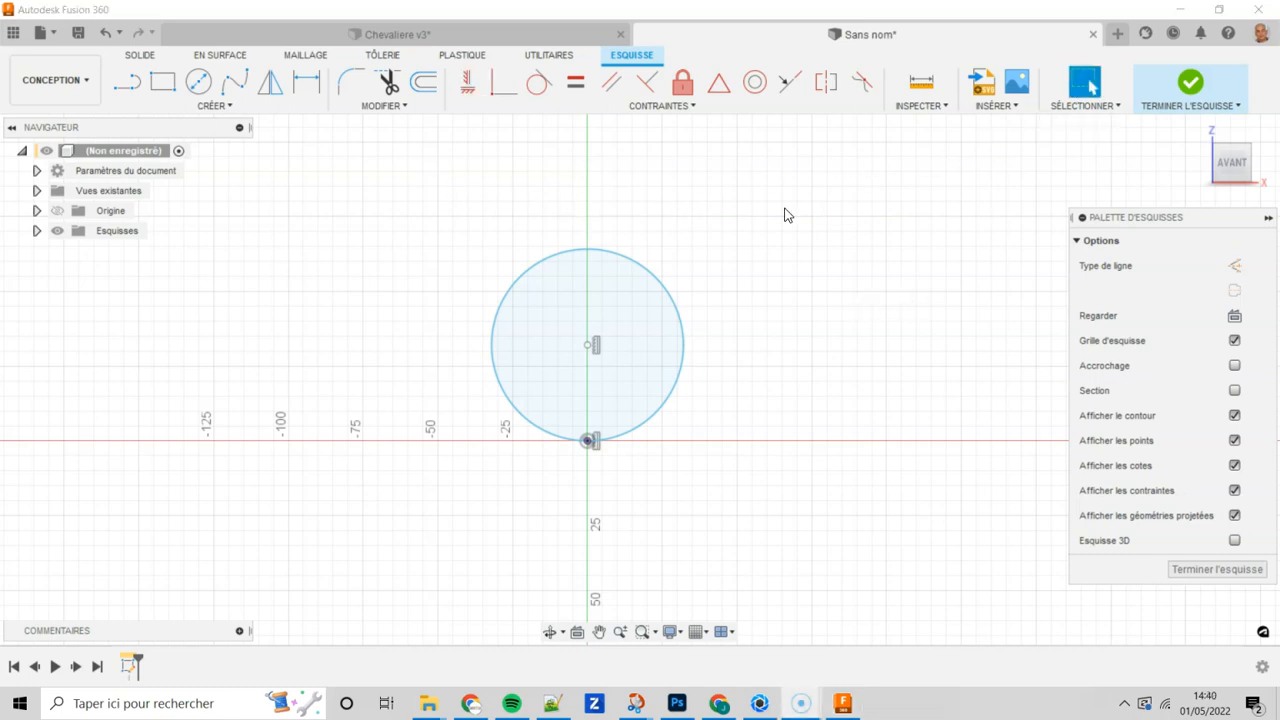
Step: Dimension the circle's diameter to 17.9 mm
left_click(229, 106)
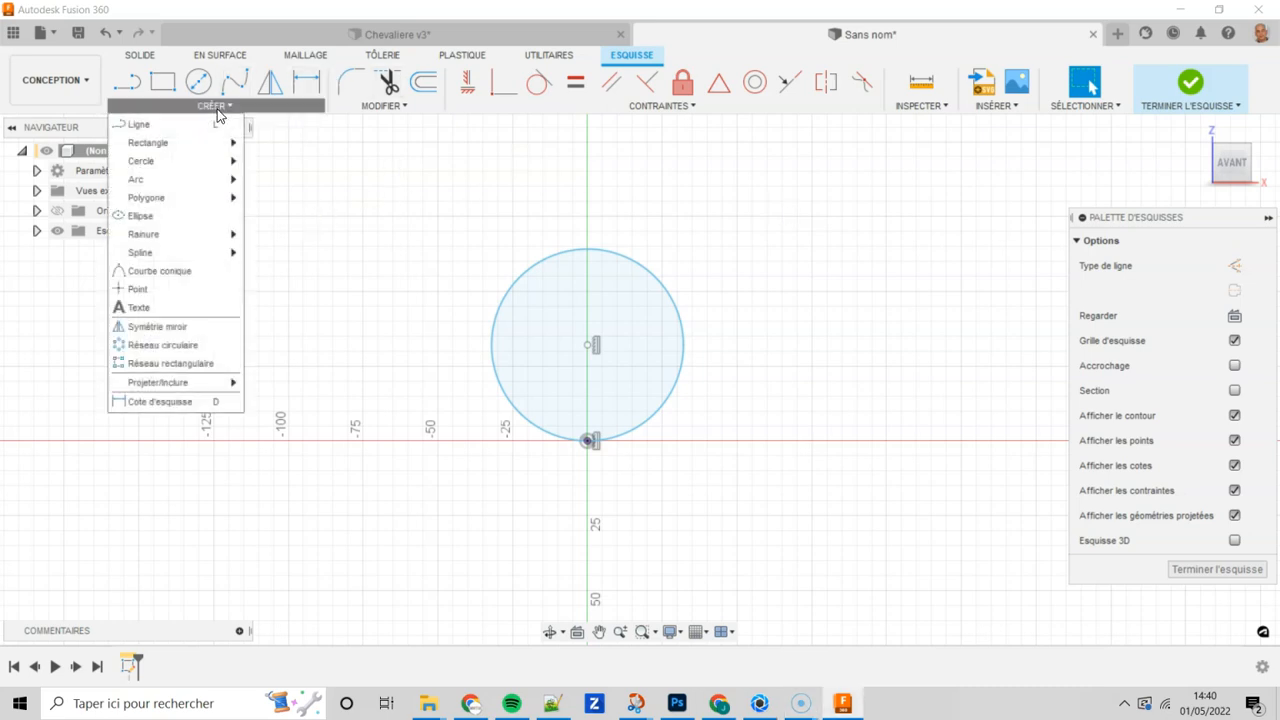
left_click(190, 404)
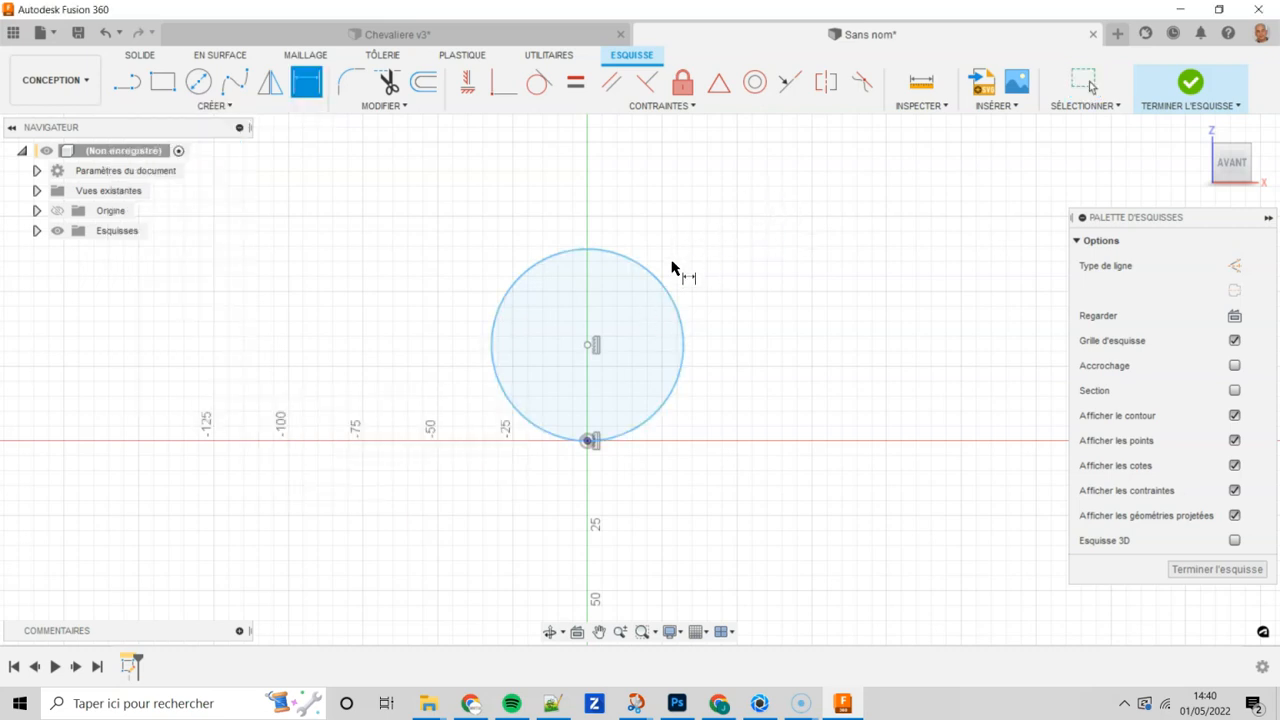
left_click(666, 292)
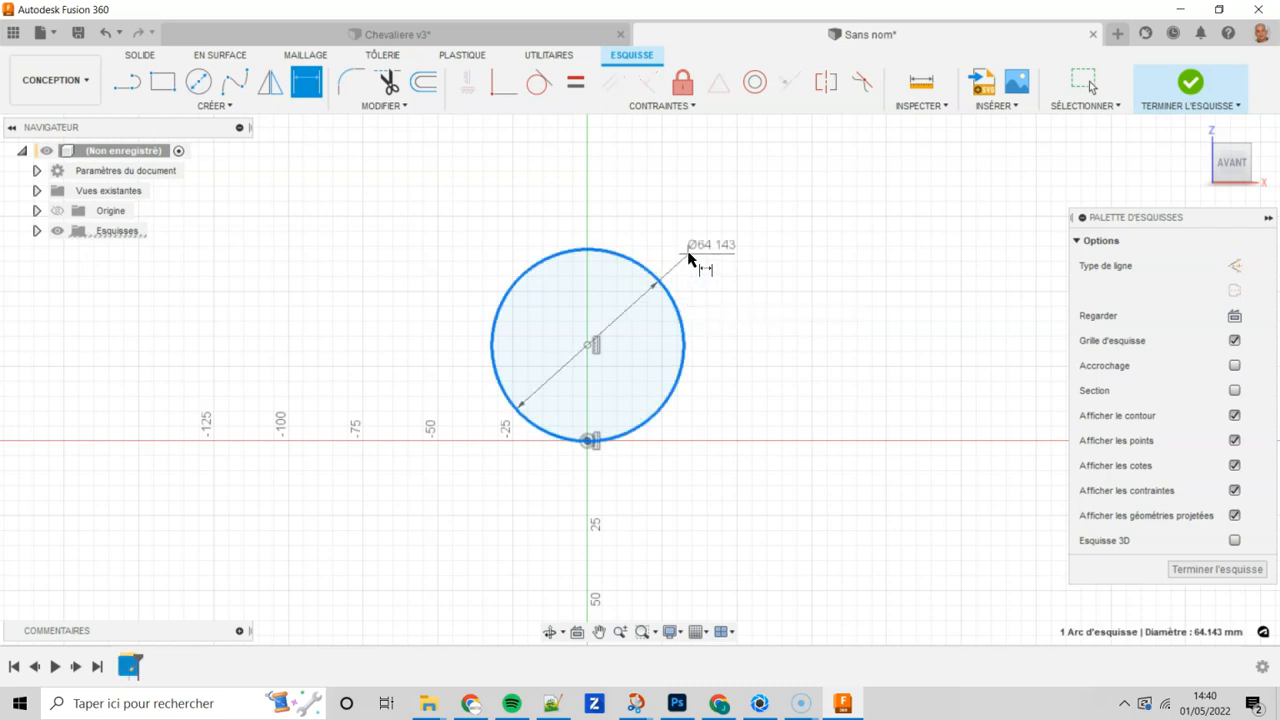
left_click(716, 235)
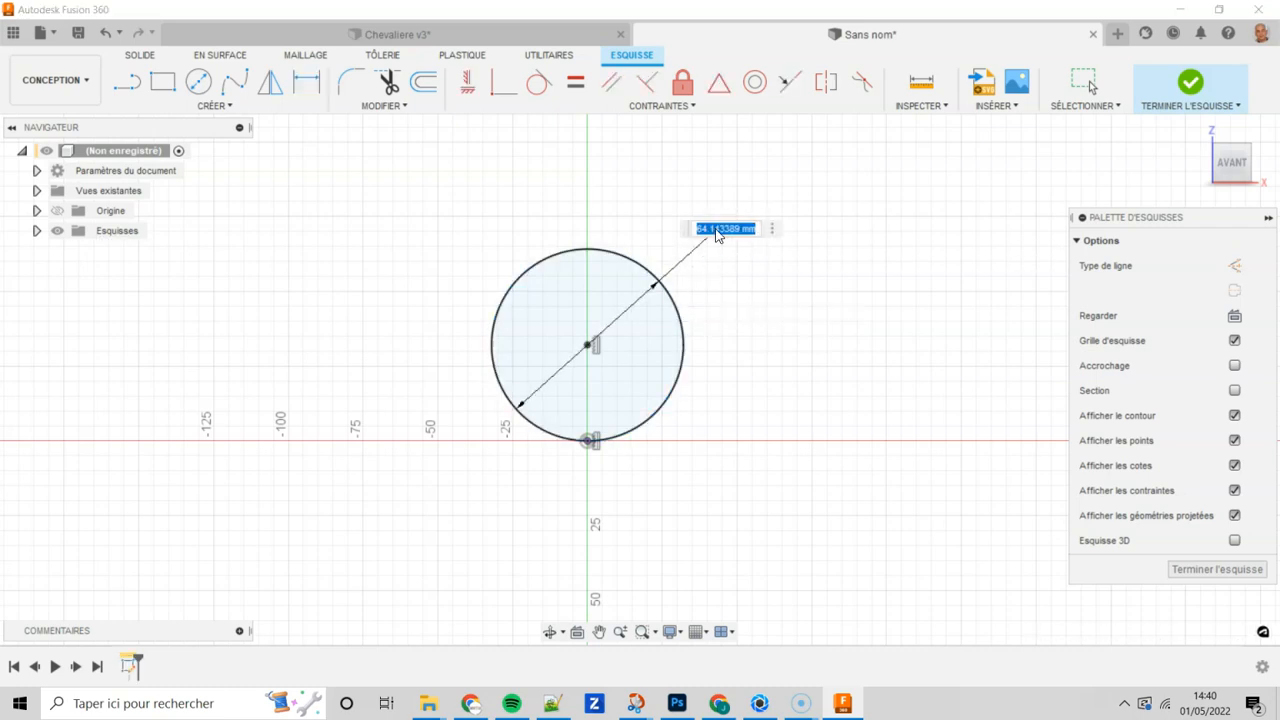
type("17.9")
key("Return")
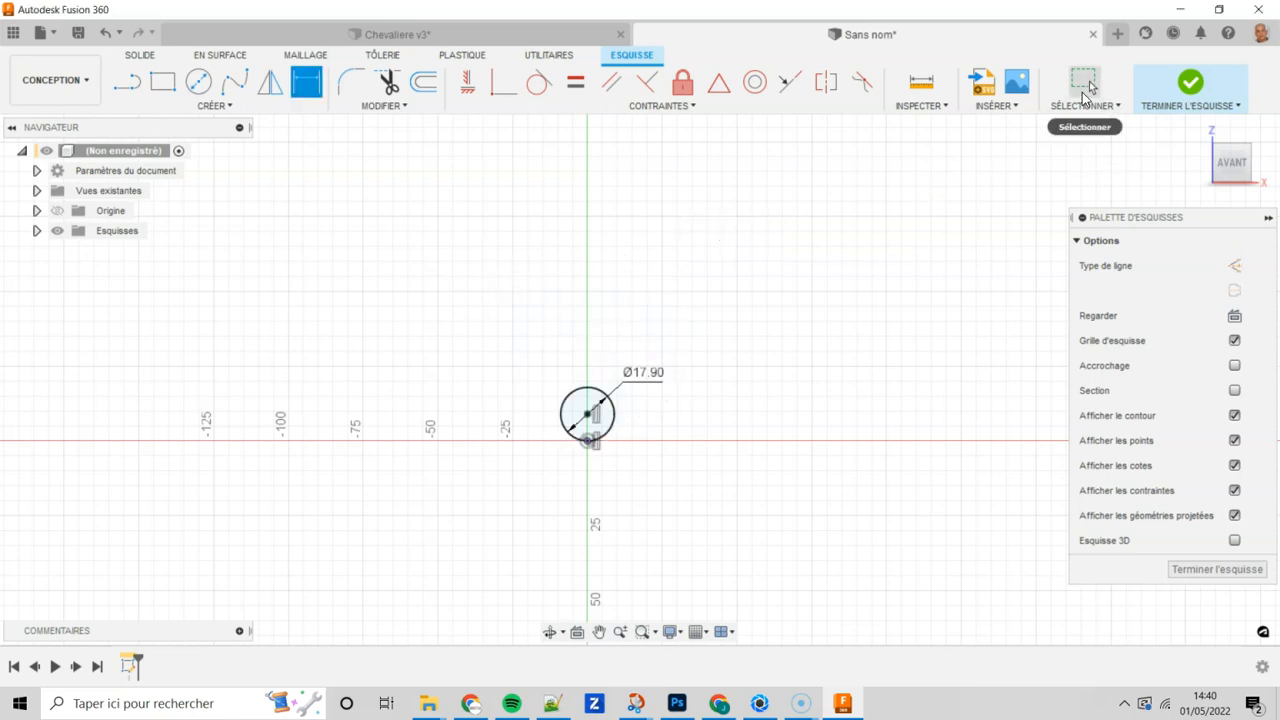
left_click(1084, 90)
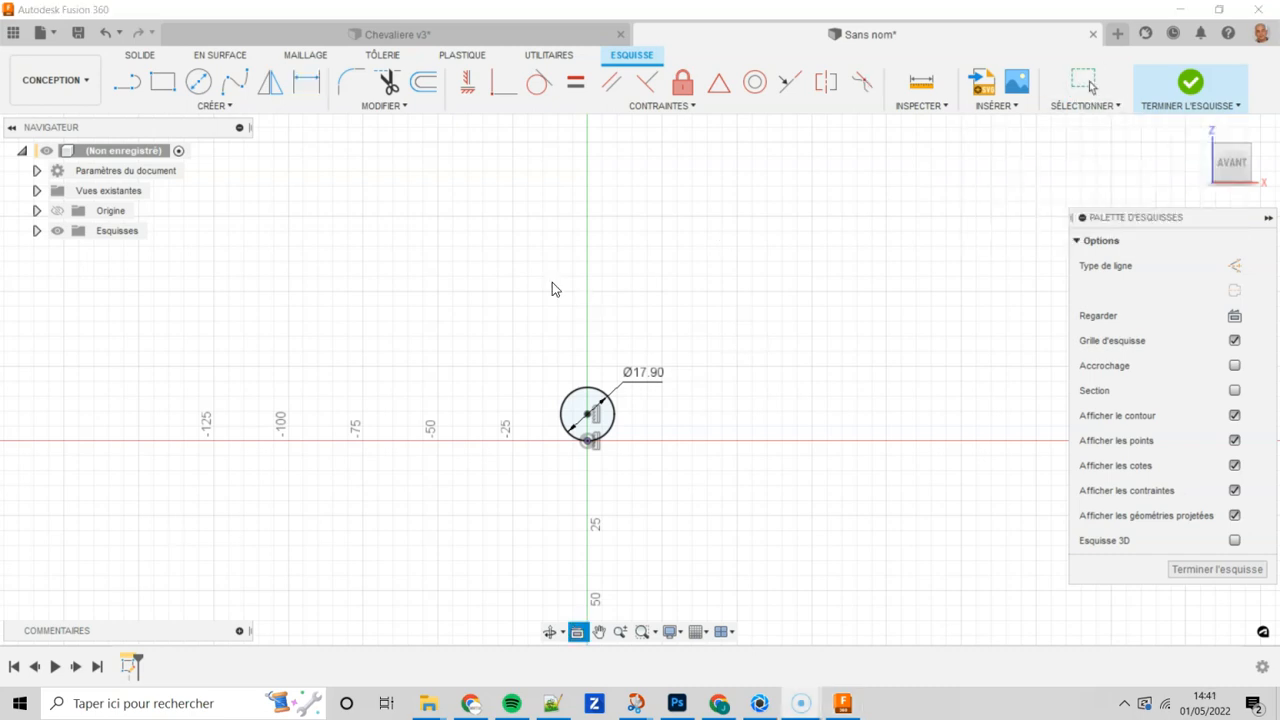
Step: Add a user parameter named dia_bague in mm with the expression 17.9
left_click(600, 425)
left_click(657, 633)
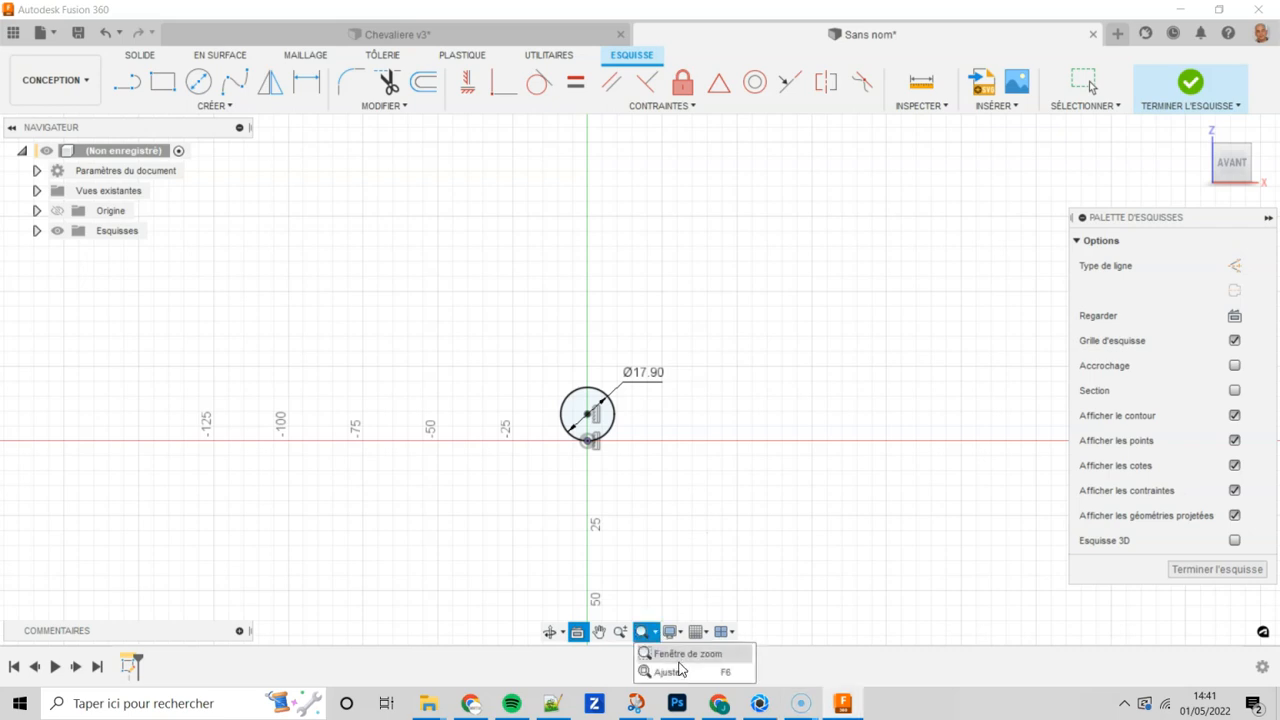
left_click(688, 671)
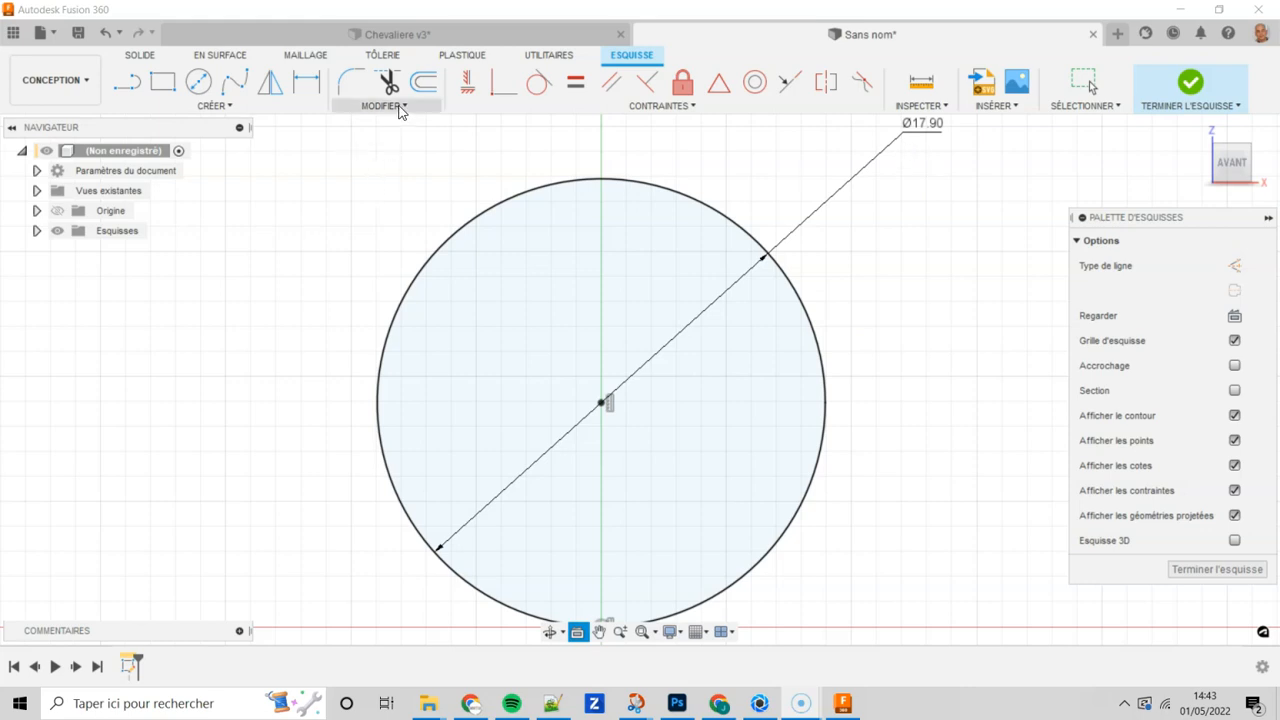
left_click(399, 116)
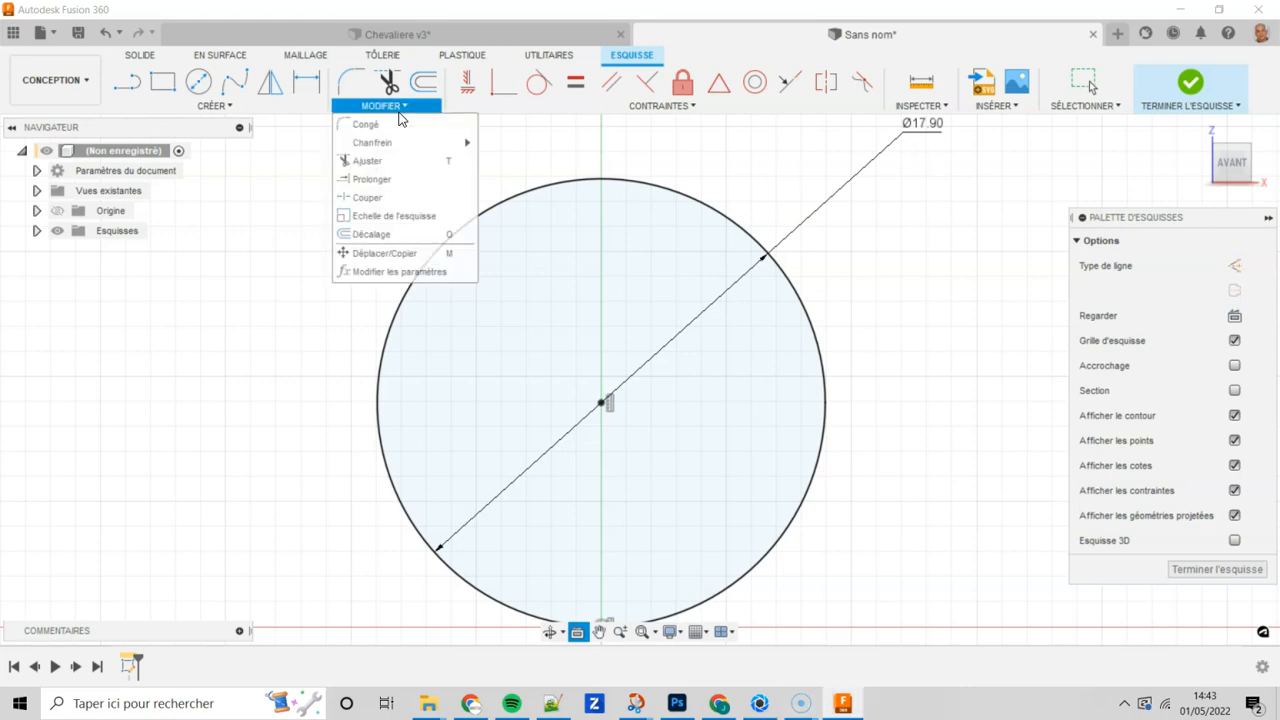
left_click(419, 273)
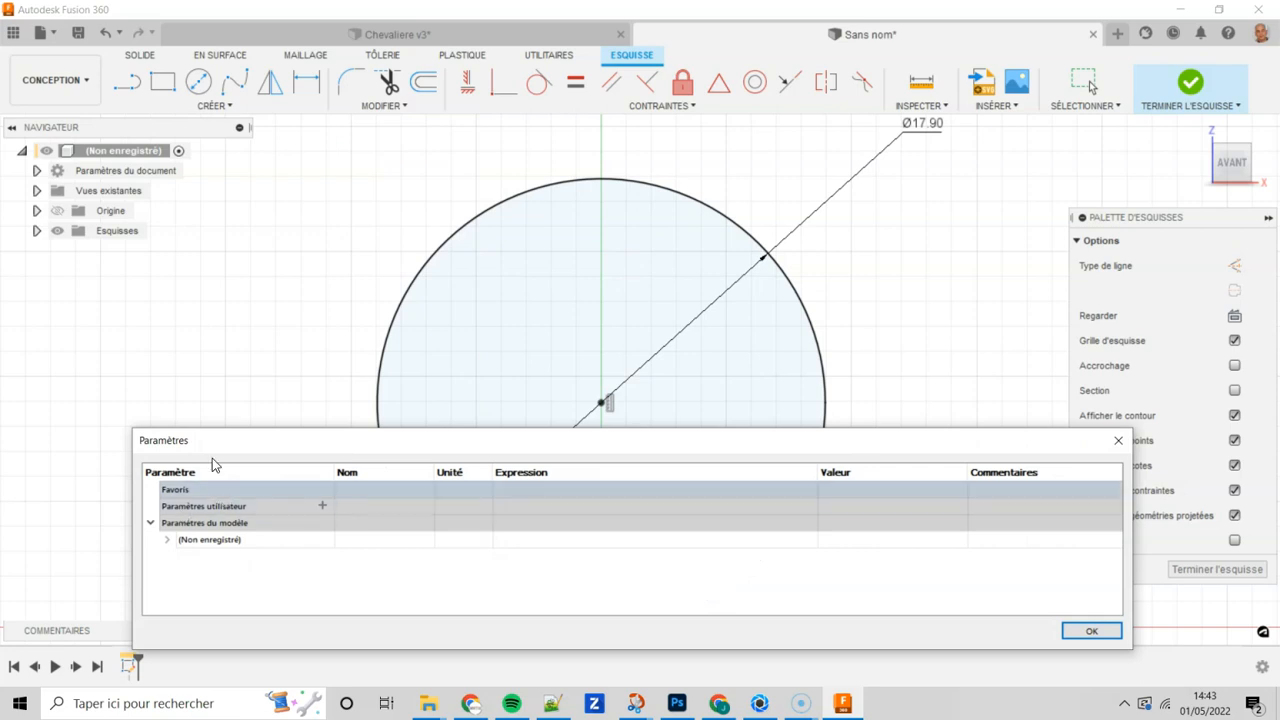
left_click(322, 505)
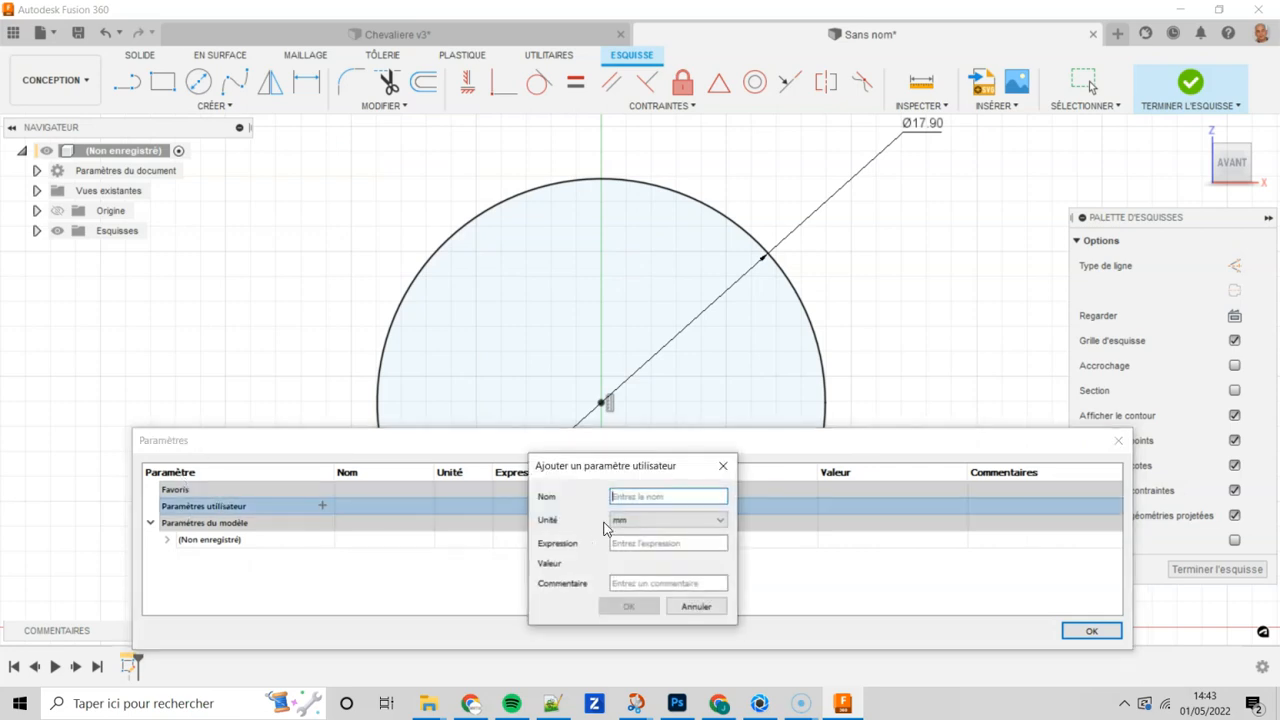
type("dia_bague")
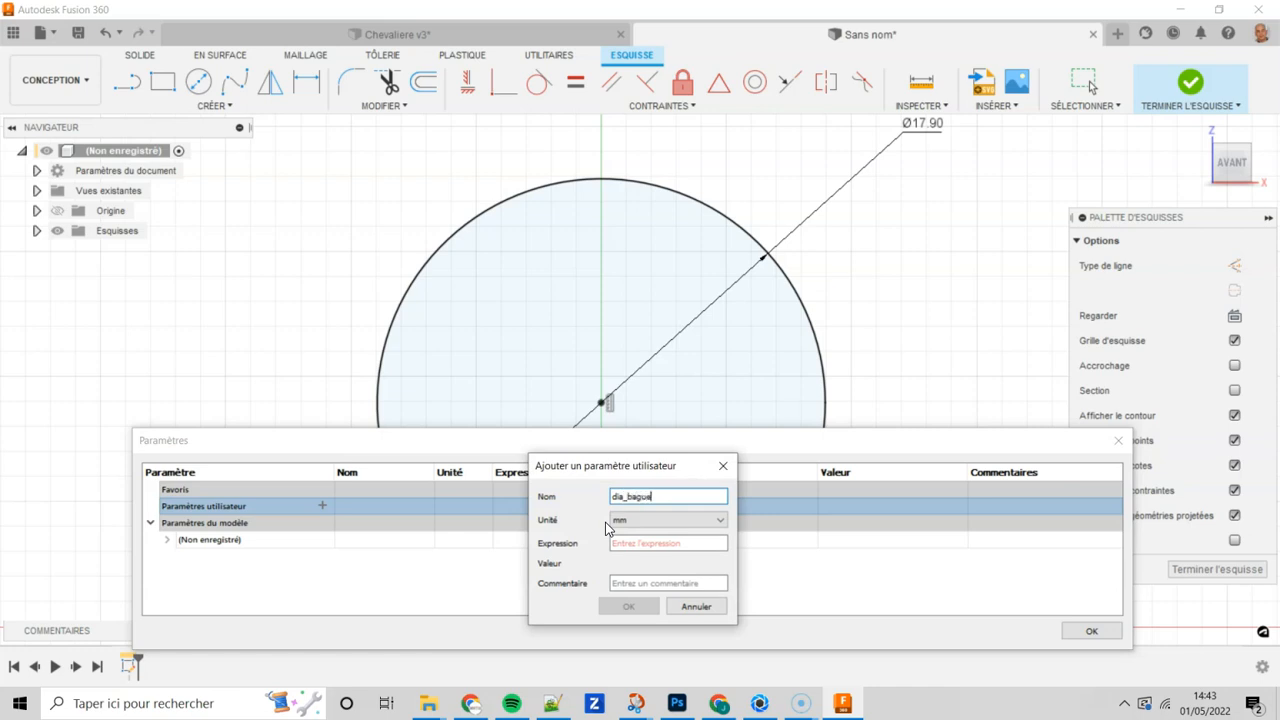
left_click(690, 542)
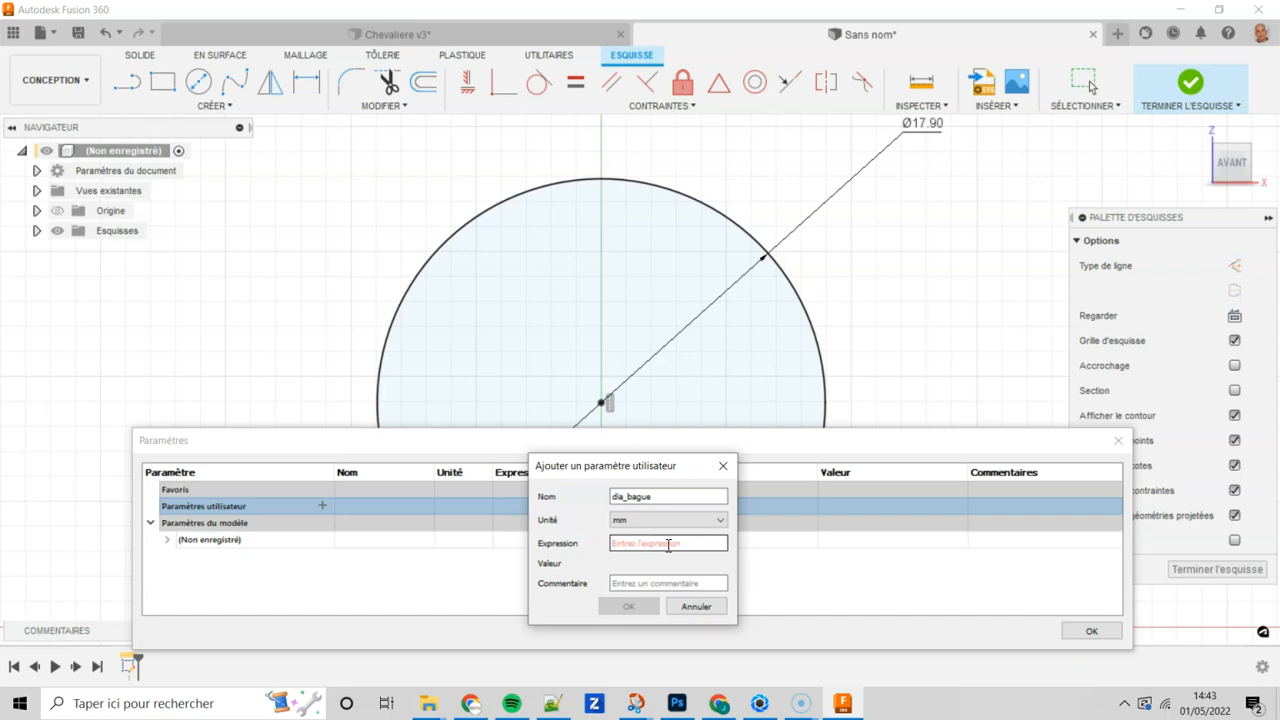
type("17.9")
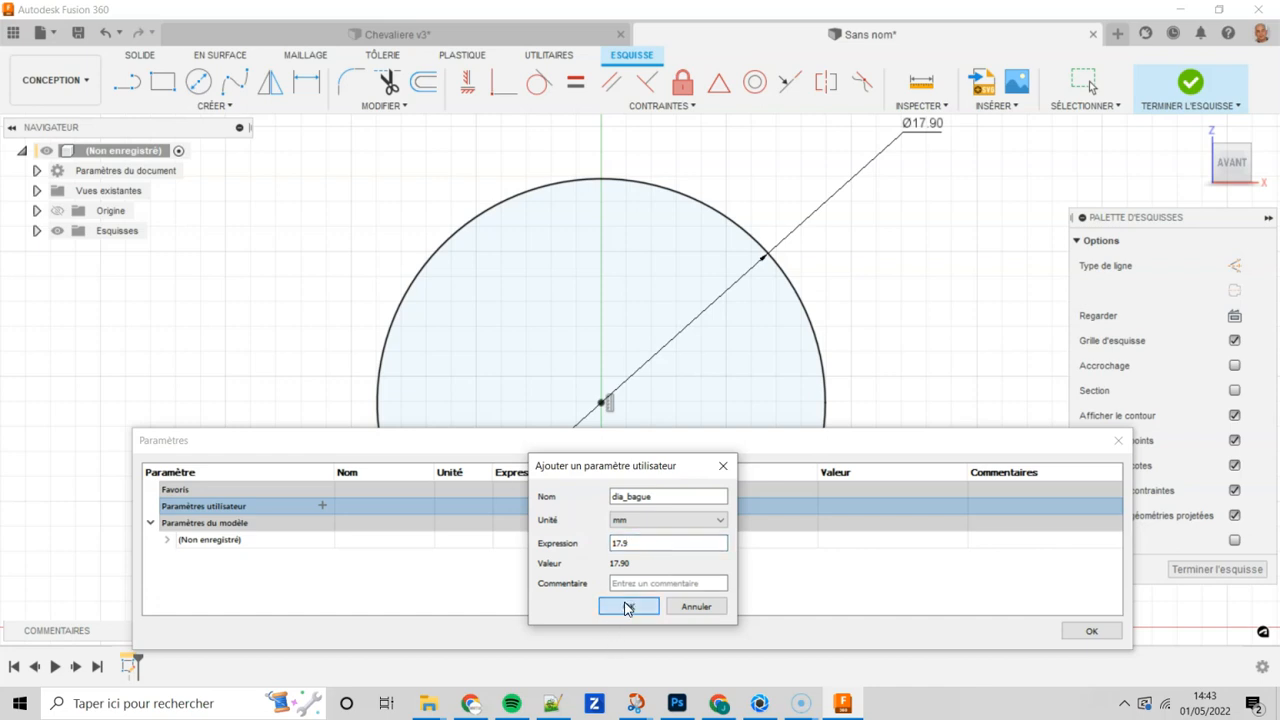
left_click(627, 607)
left_click(1090, 632)
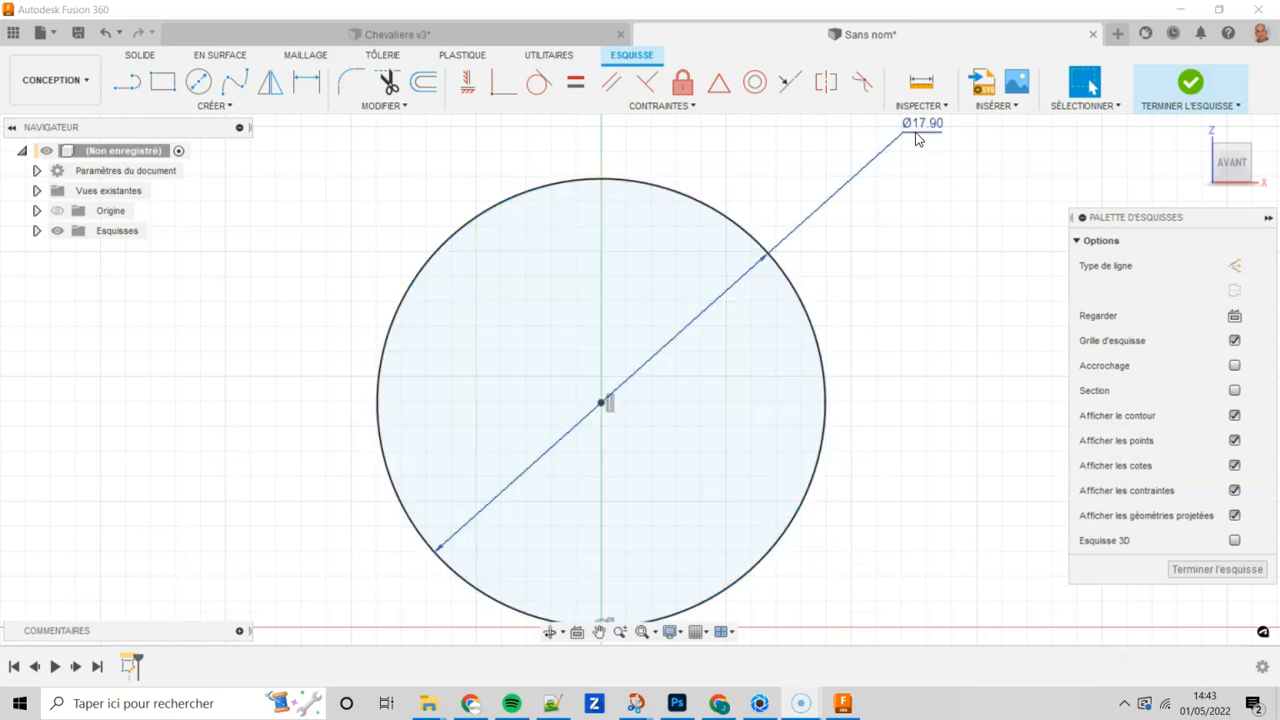
Step: Link the circle's diameter dimension to the user parameter dia_bague
double_click(910, 134)
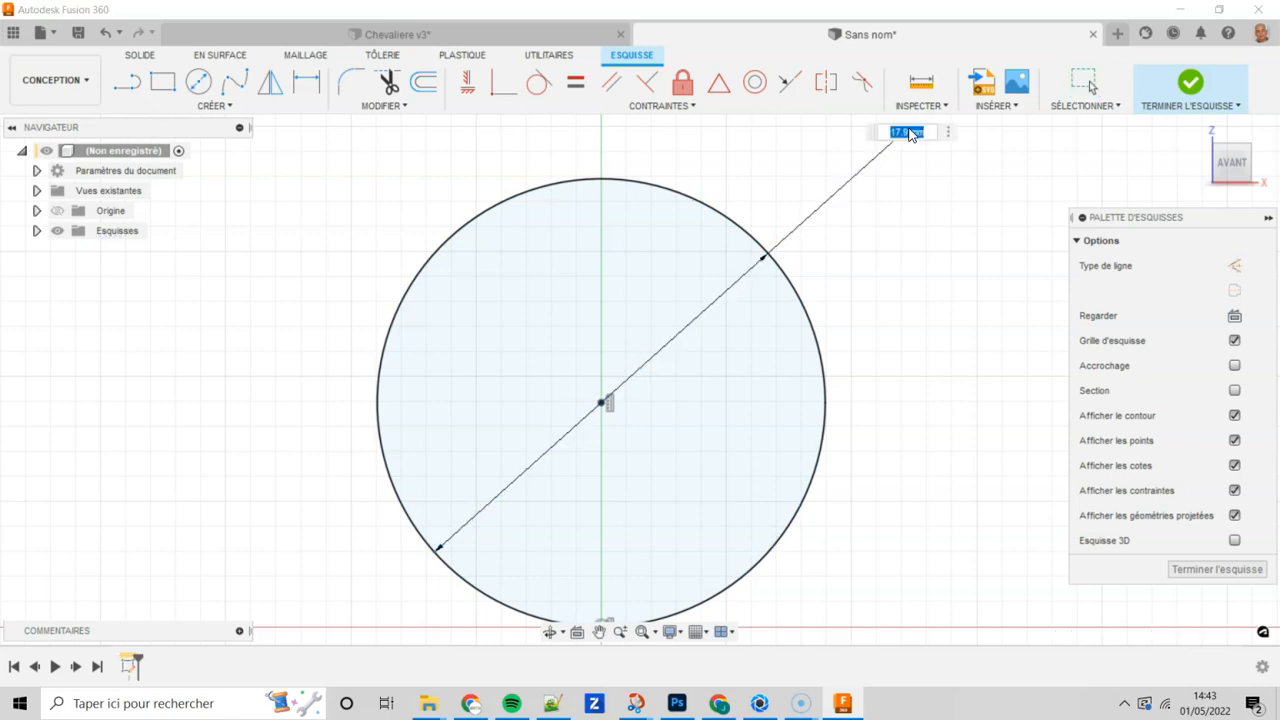
key("BackSpace")
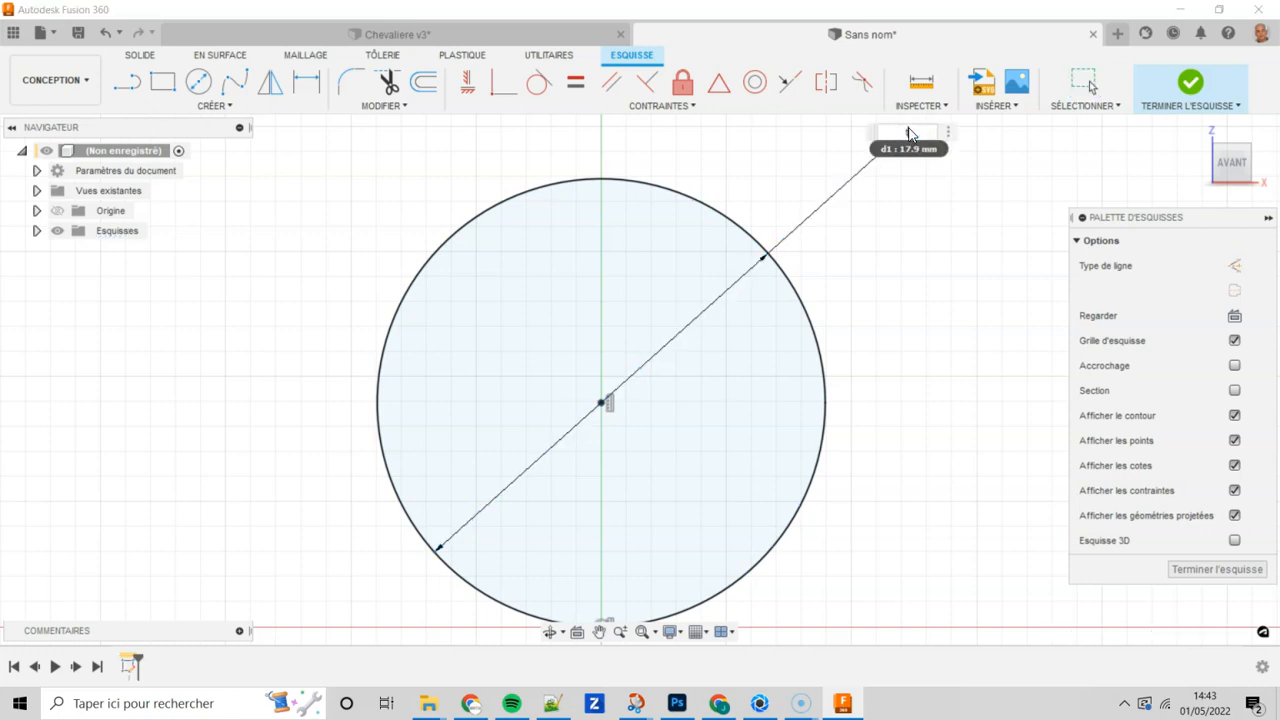
type("d")
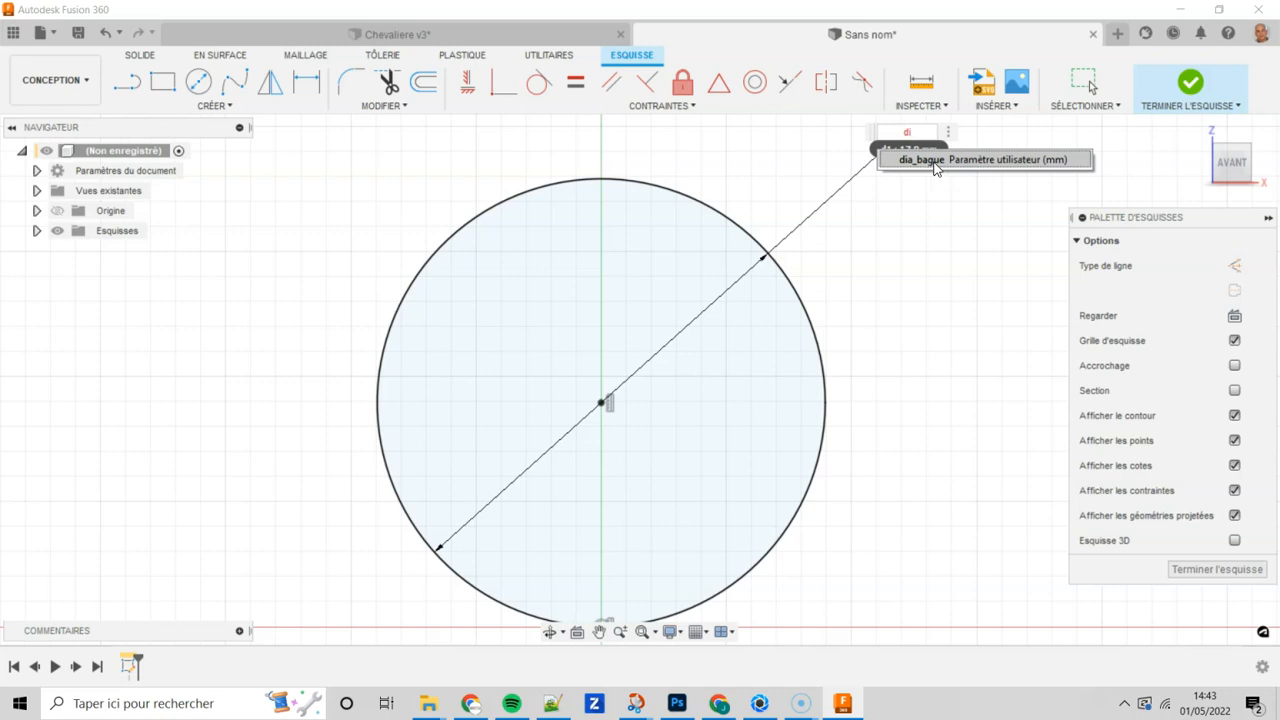
type("i")
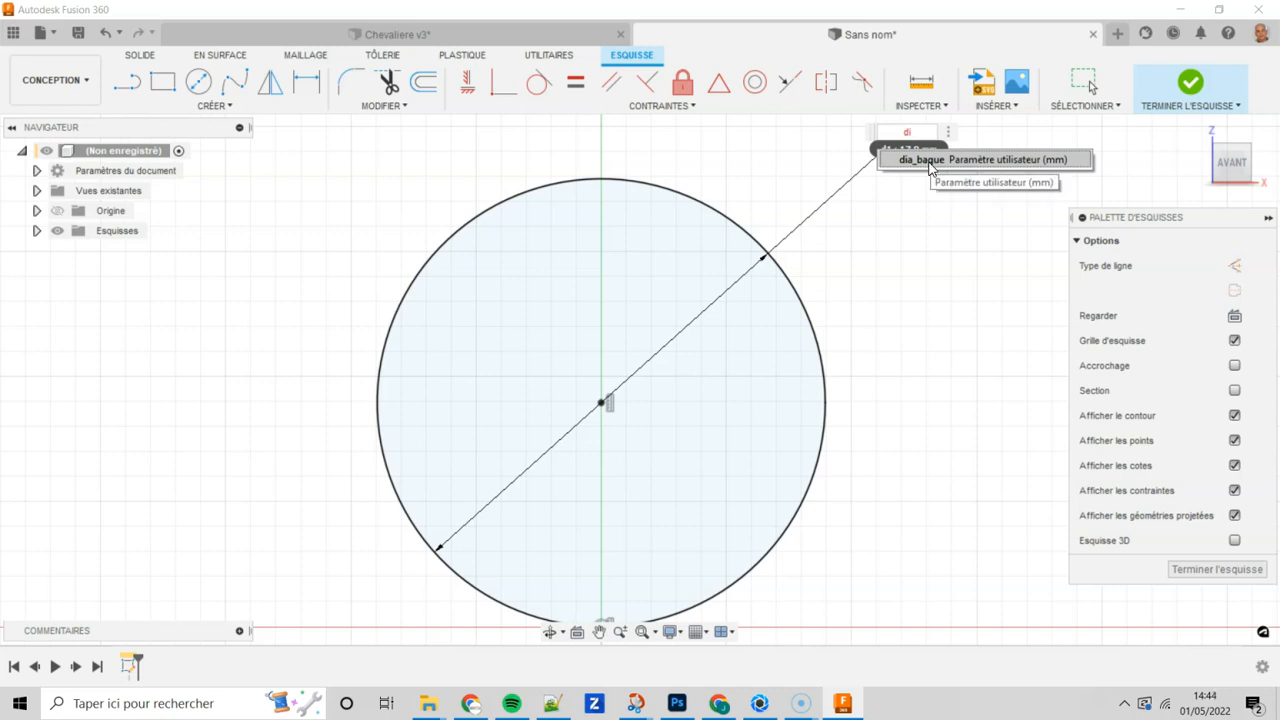
left_click(926, 160)
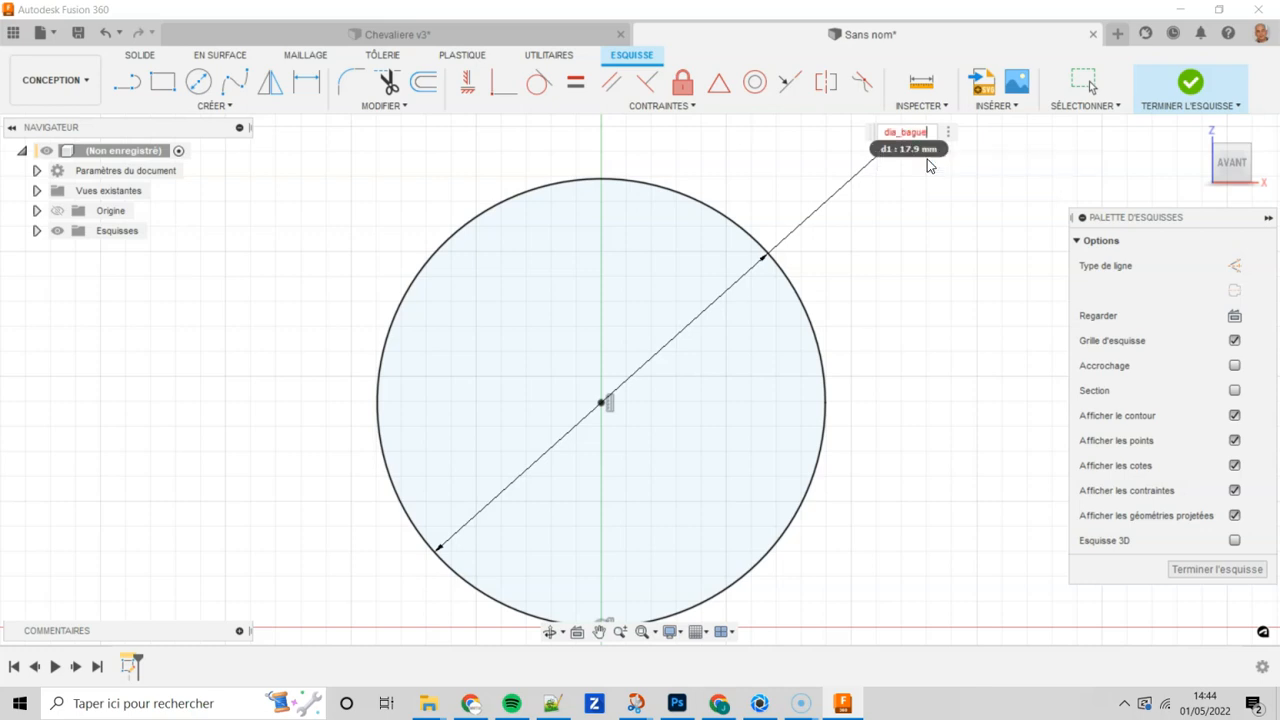
key("Return")
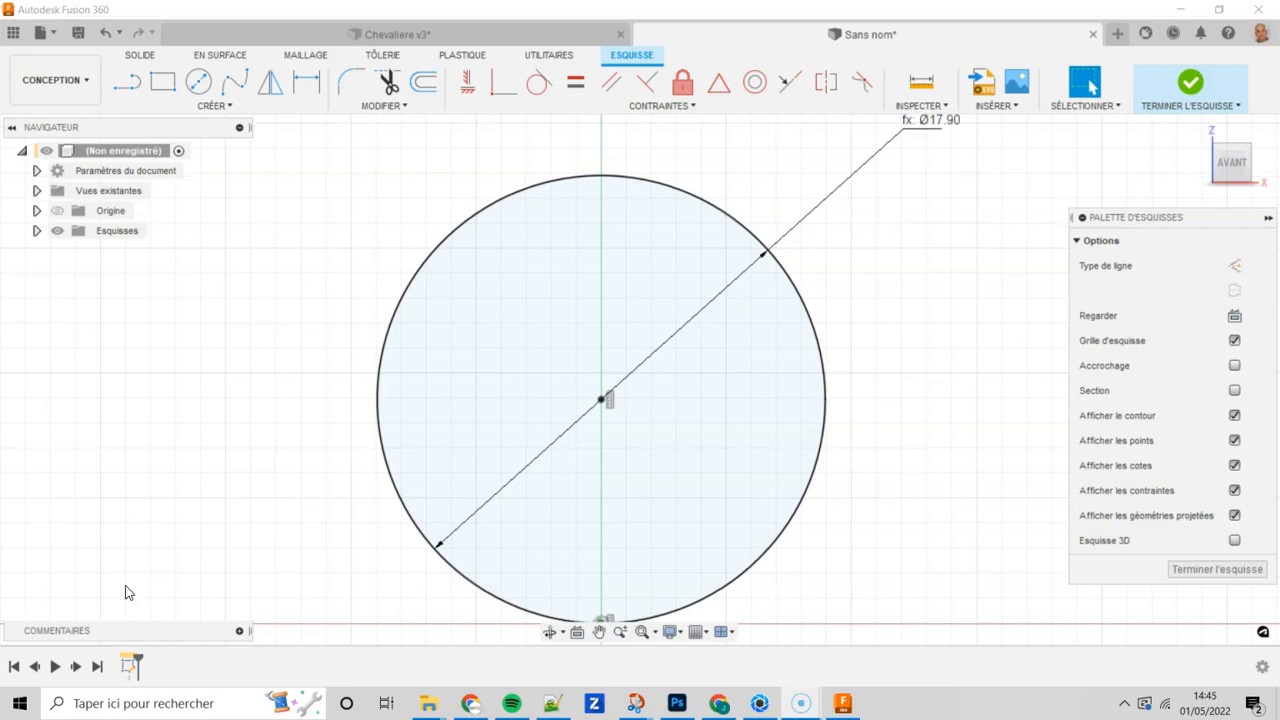
middle_click_drag(905, 594, 911, 503)
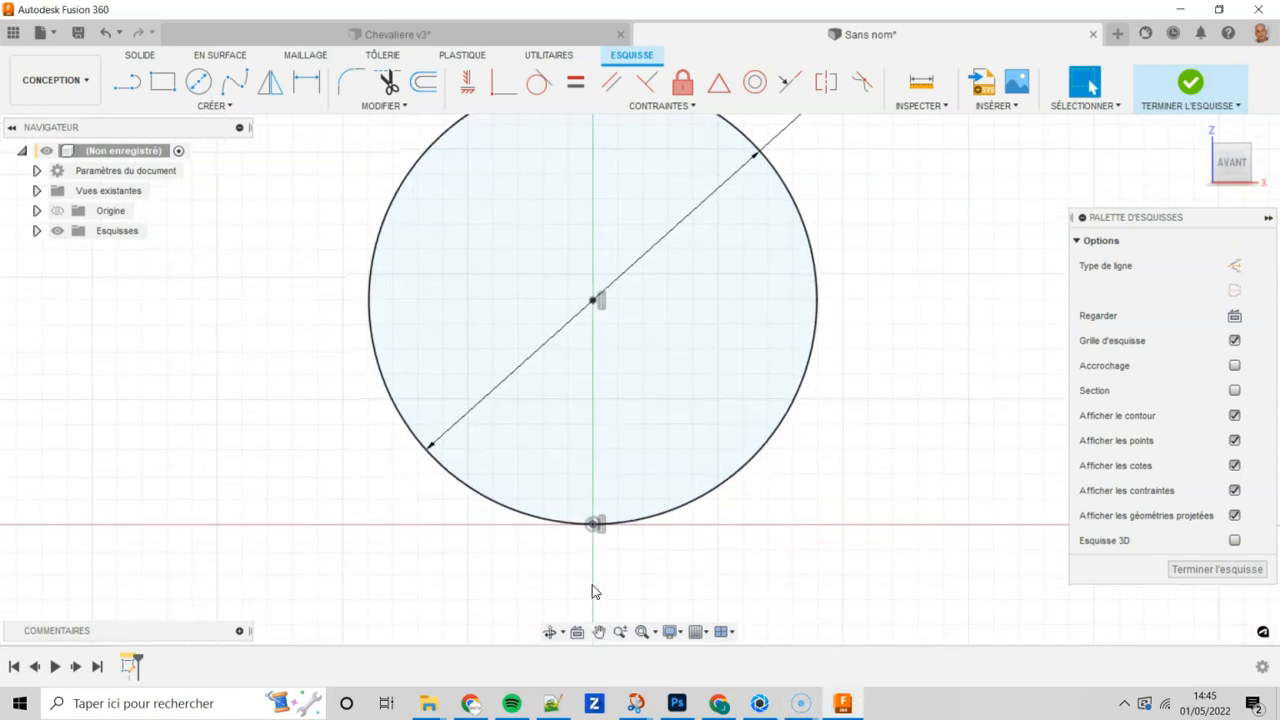
Step: Sketch a vertical line about 11.5 mm long beside the circle, clear of its outline
middle_click_drag(920, 340, 911, 408)
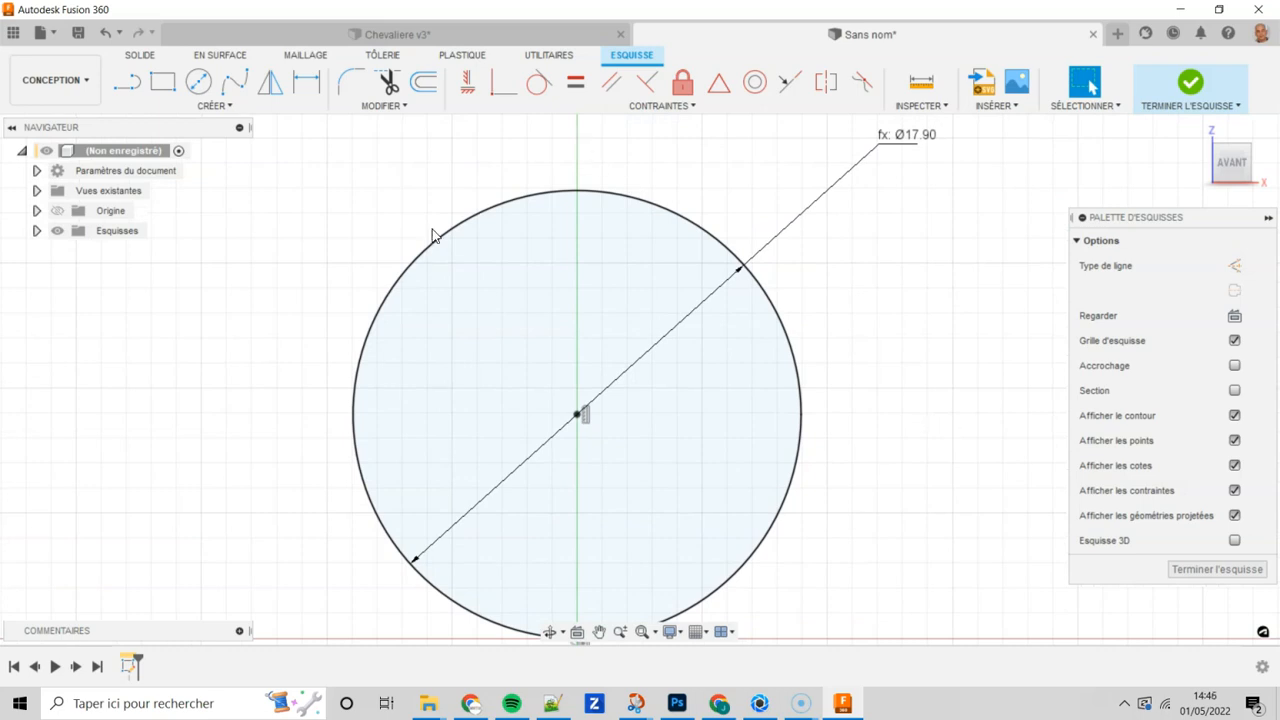
left_click(124, 90)
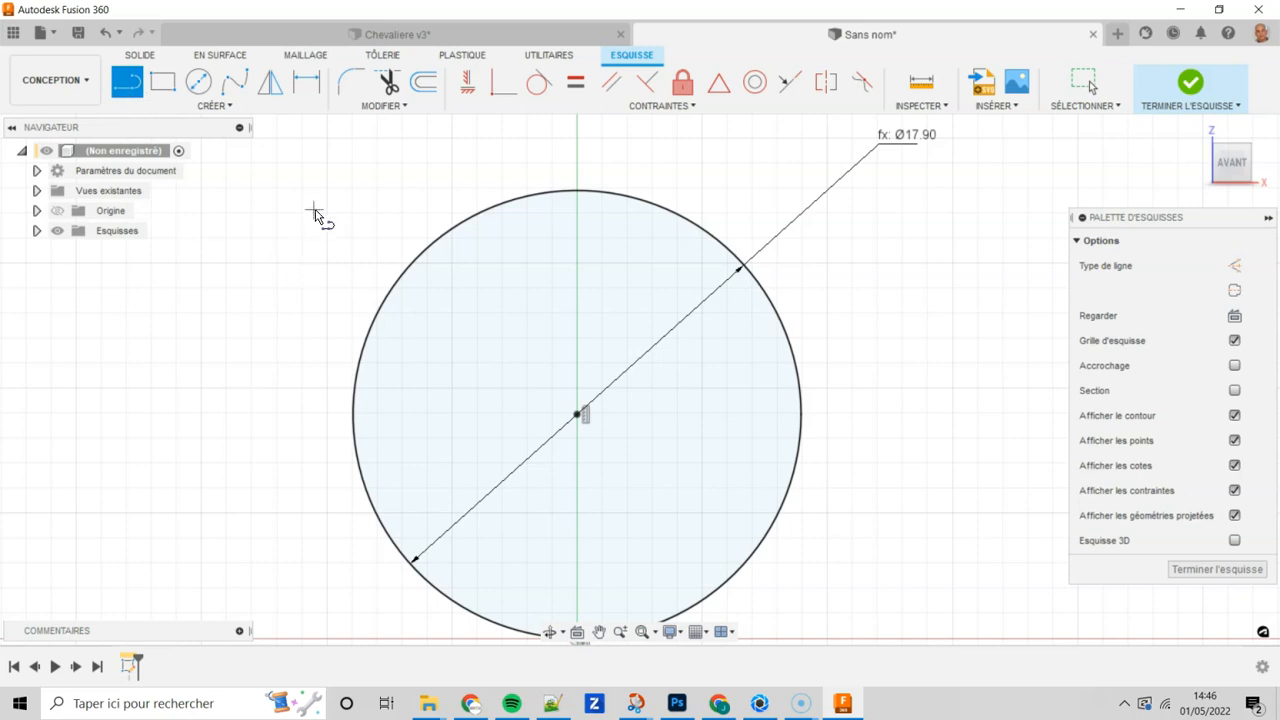
left_click(303, 185)
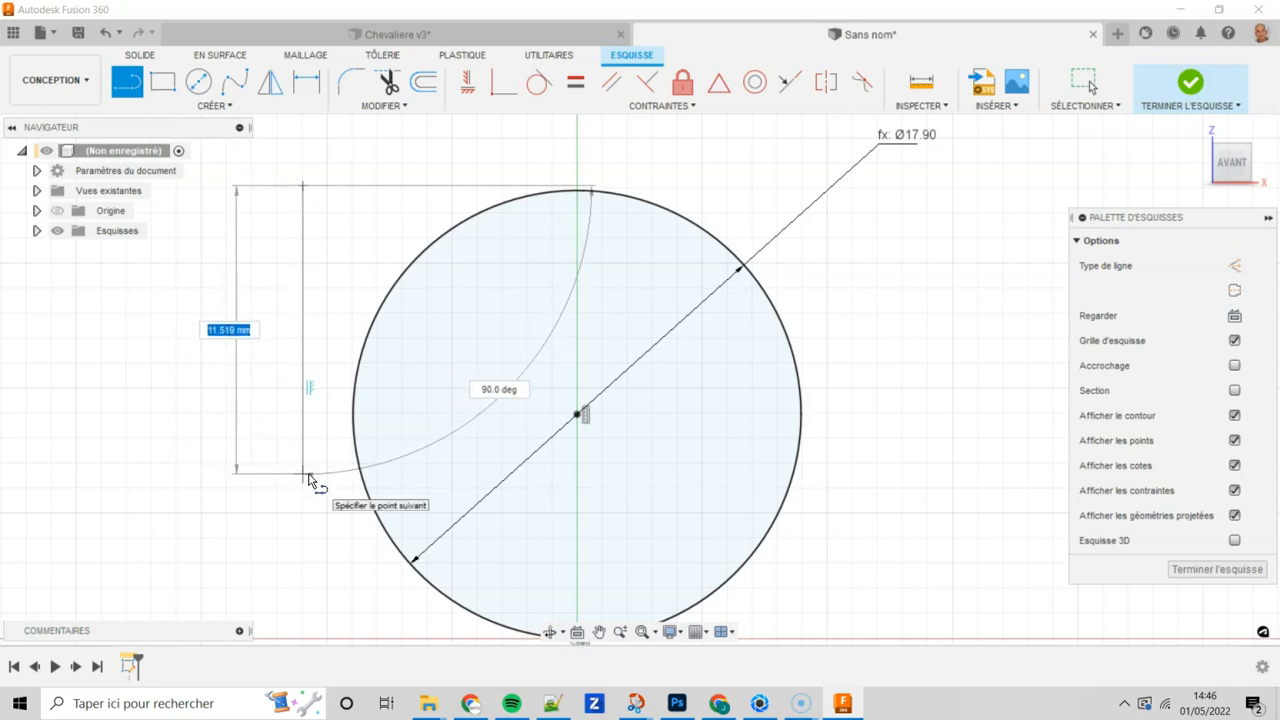
left_click(308, 476)
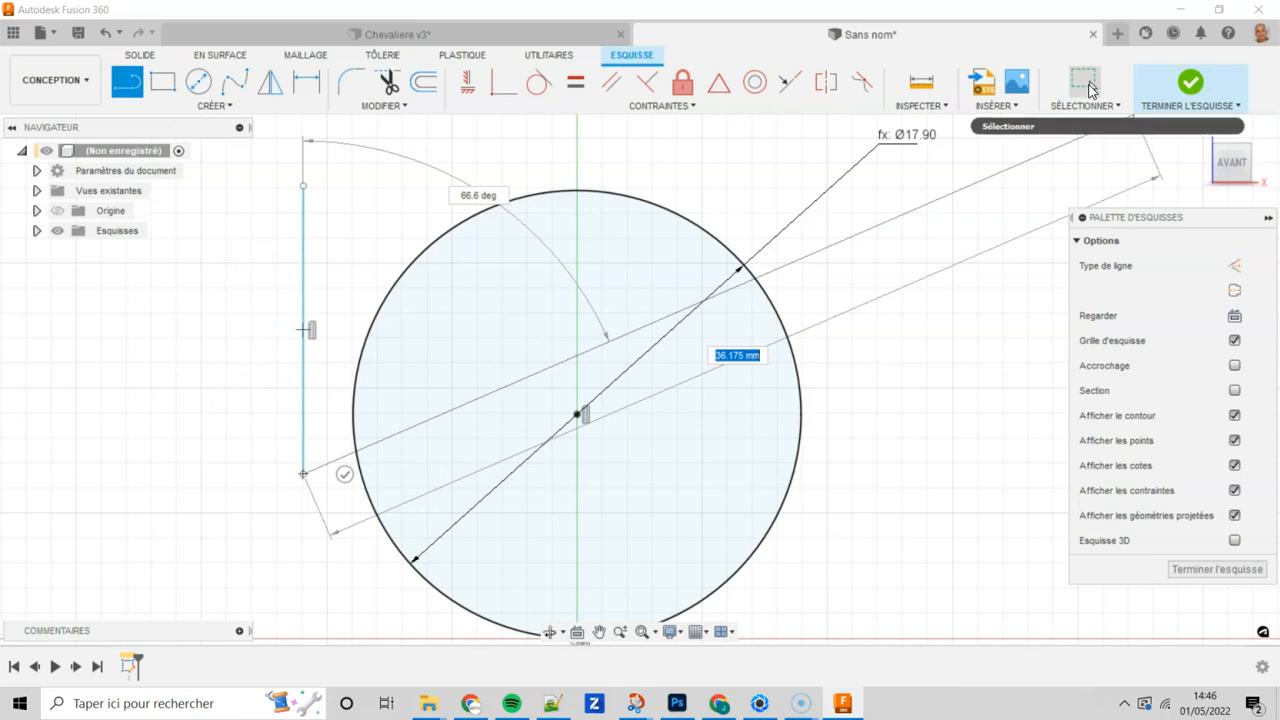
left_click(1090, 90)
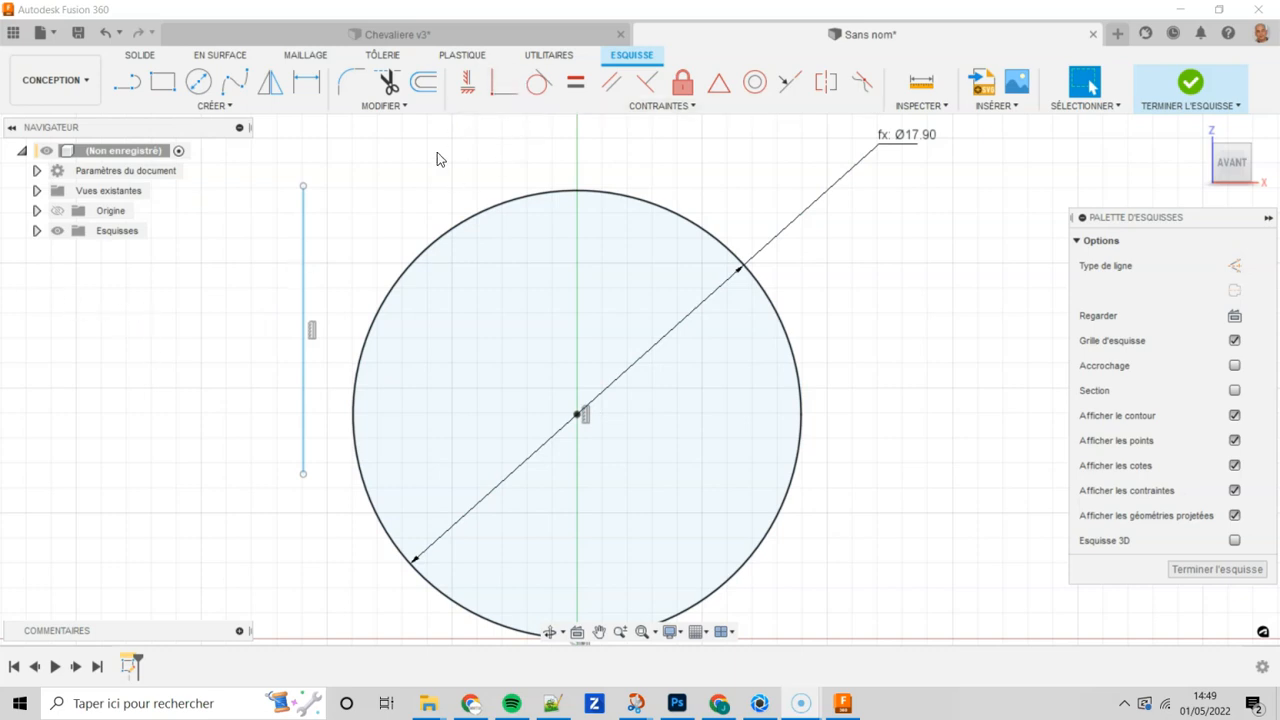
Step: Make the vertical line coincident with the circle's centre and stretch its upper end above the circle
left_click(499, 93)
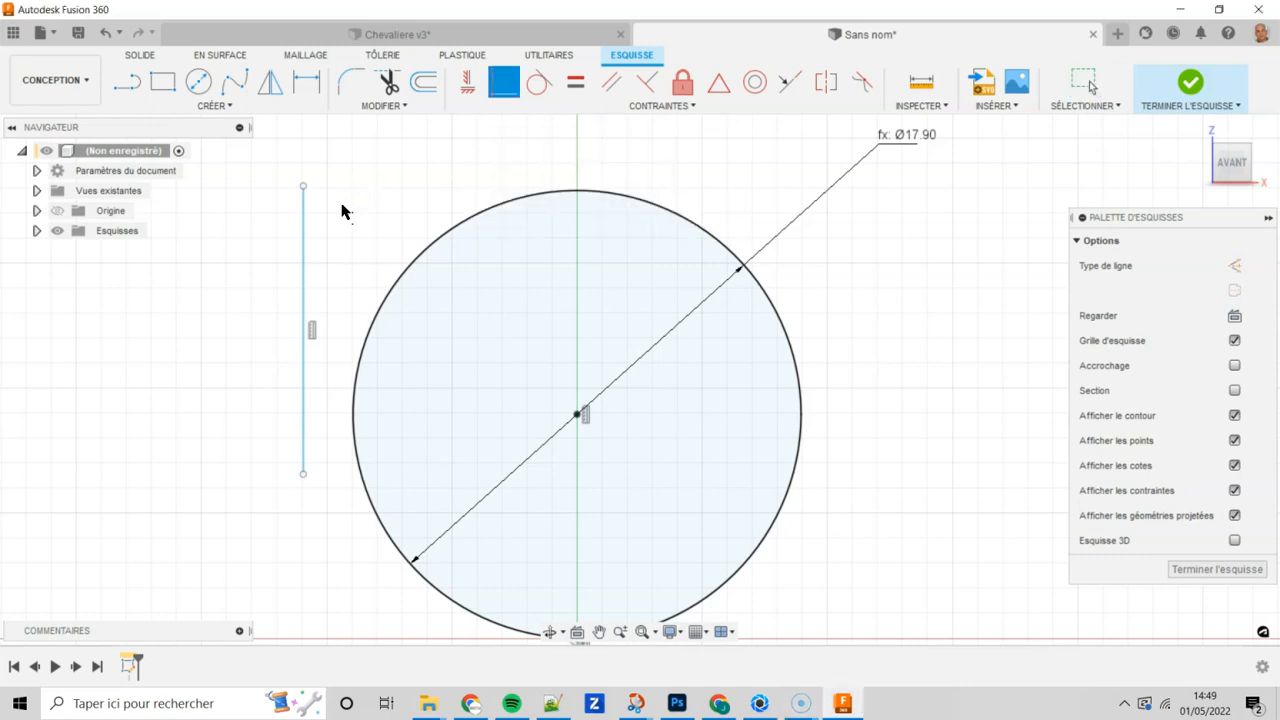
left_click(305, 246)
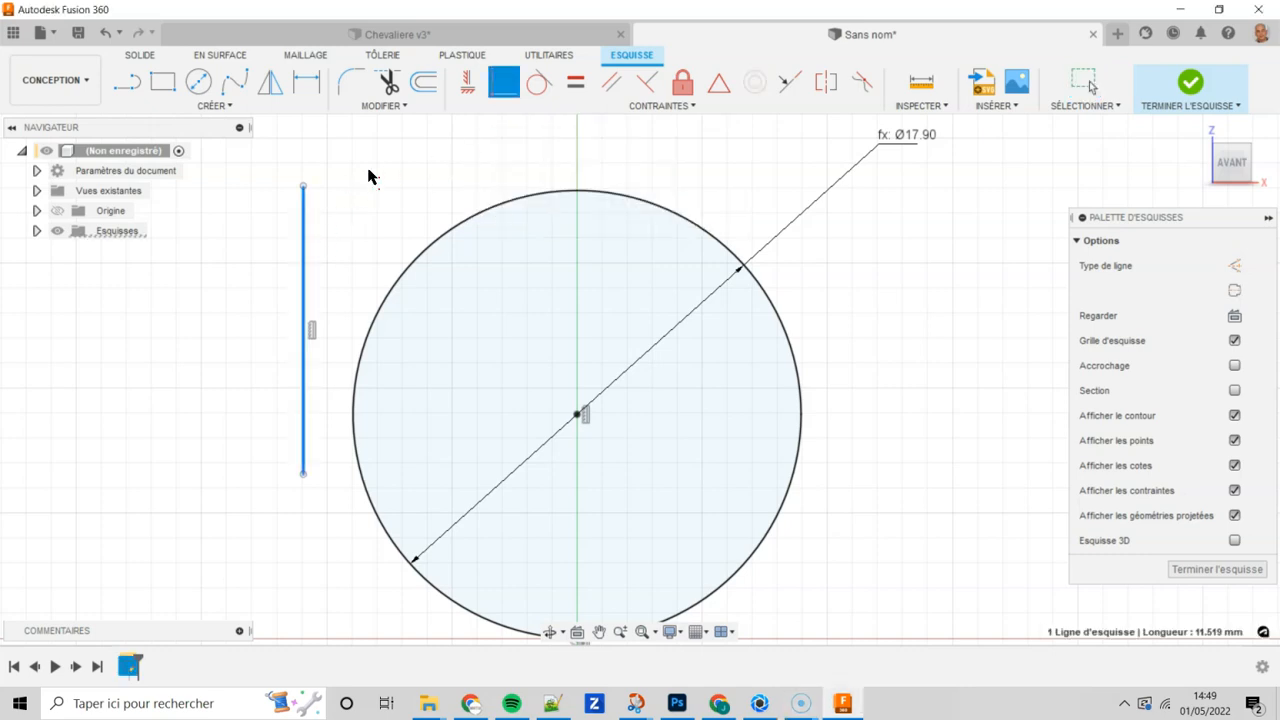
left_click(578, 416)
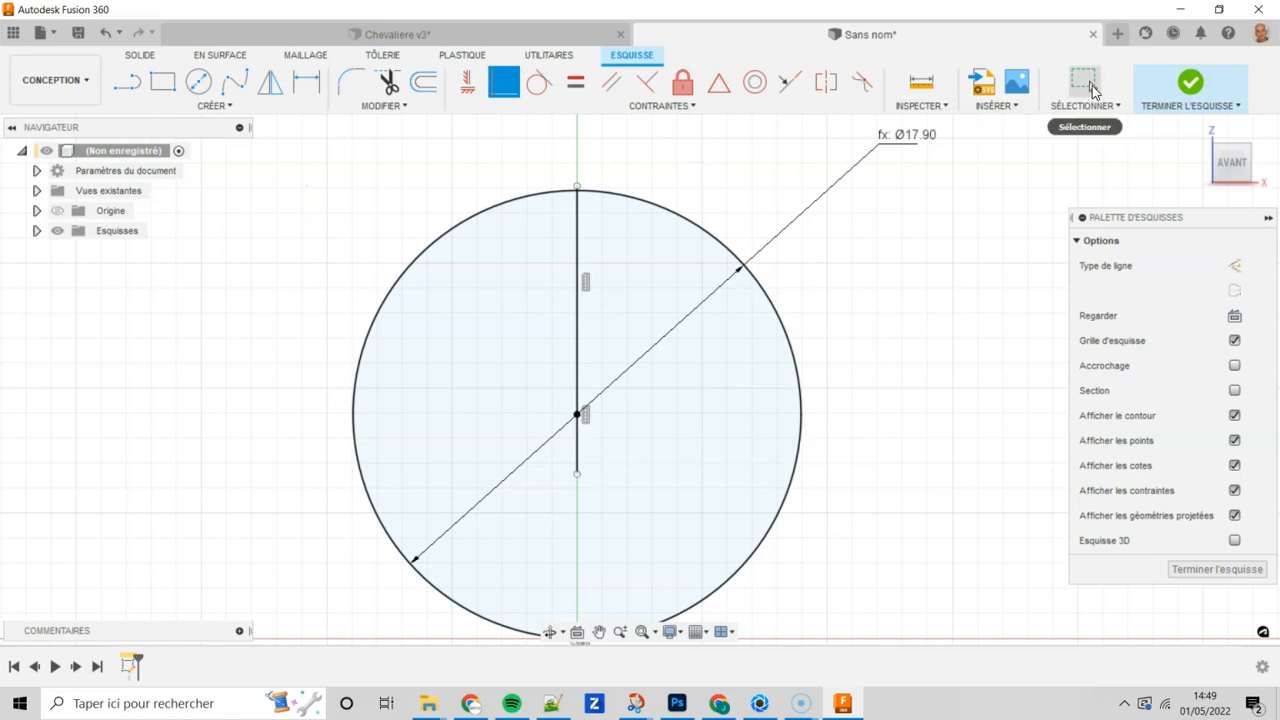
left_click(1090, 88)
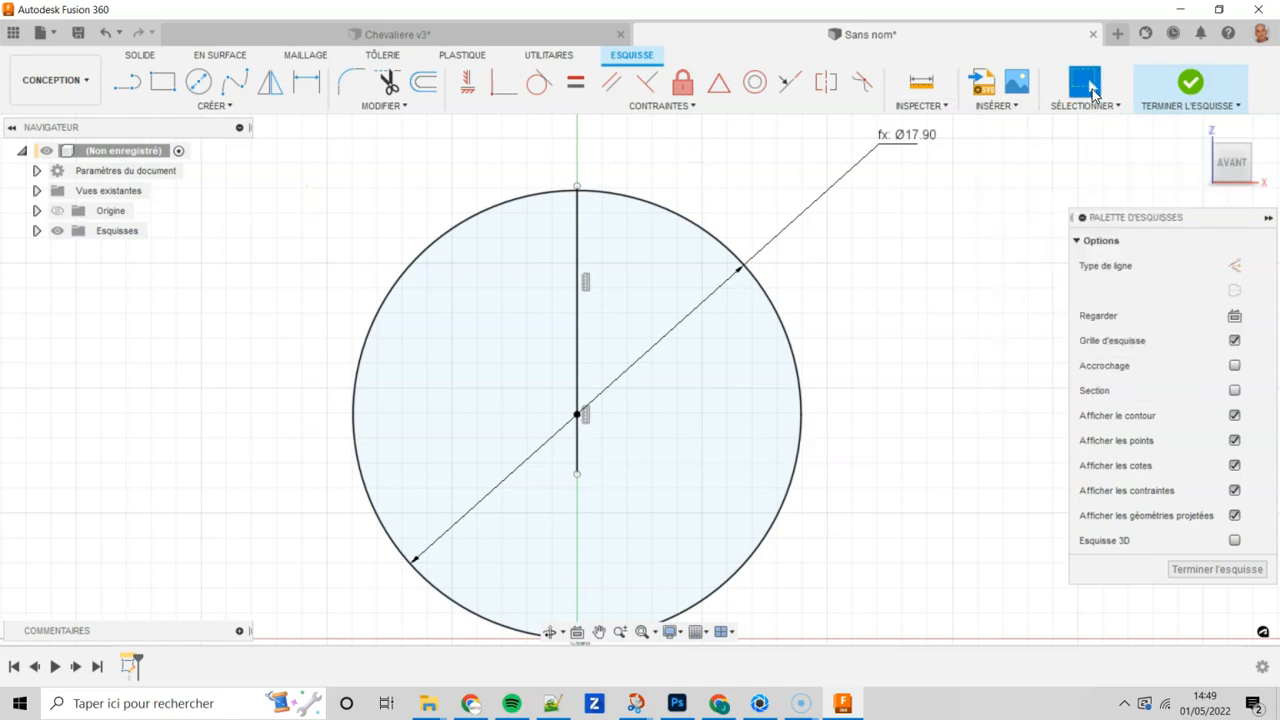
left_click_drag(578, 190, 578, 146)
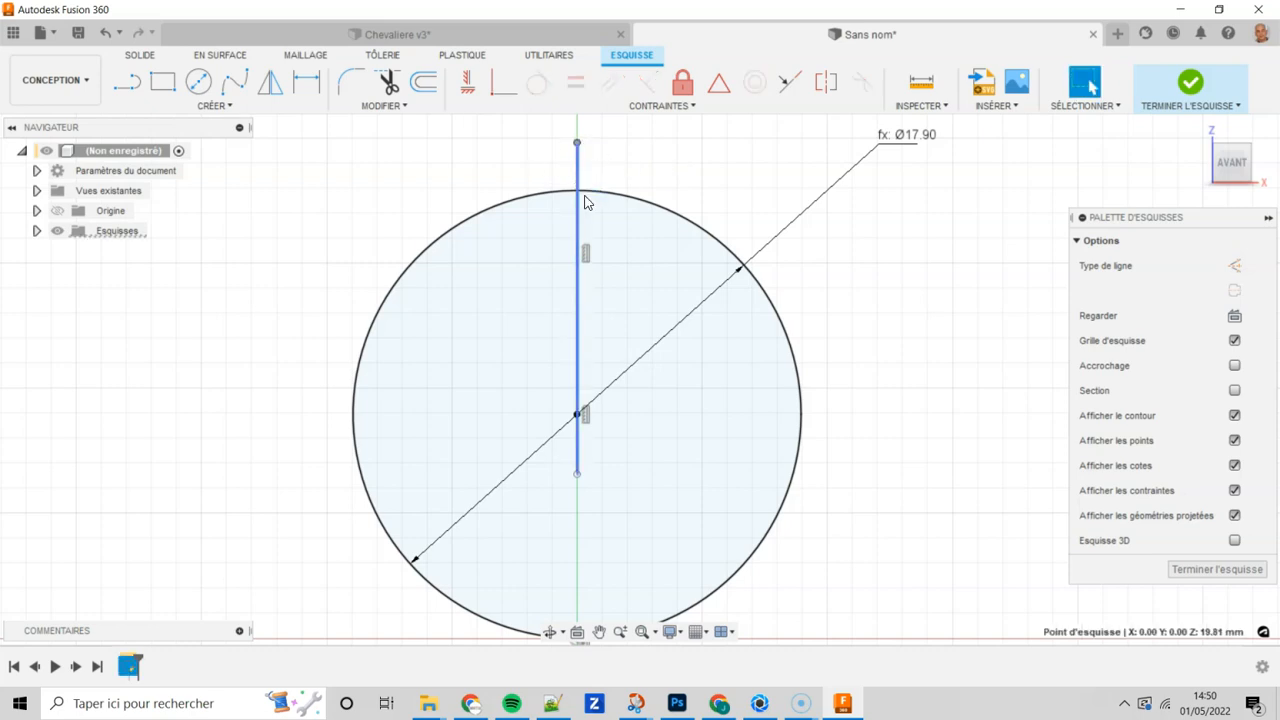
left_click(645, 170)
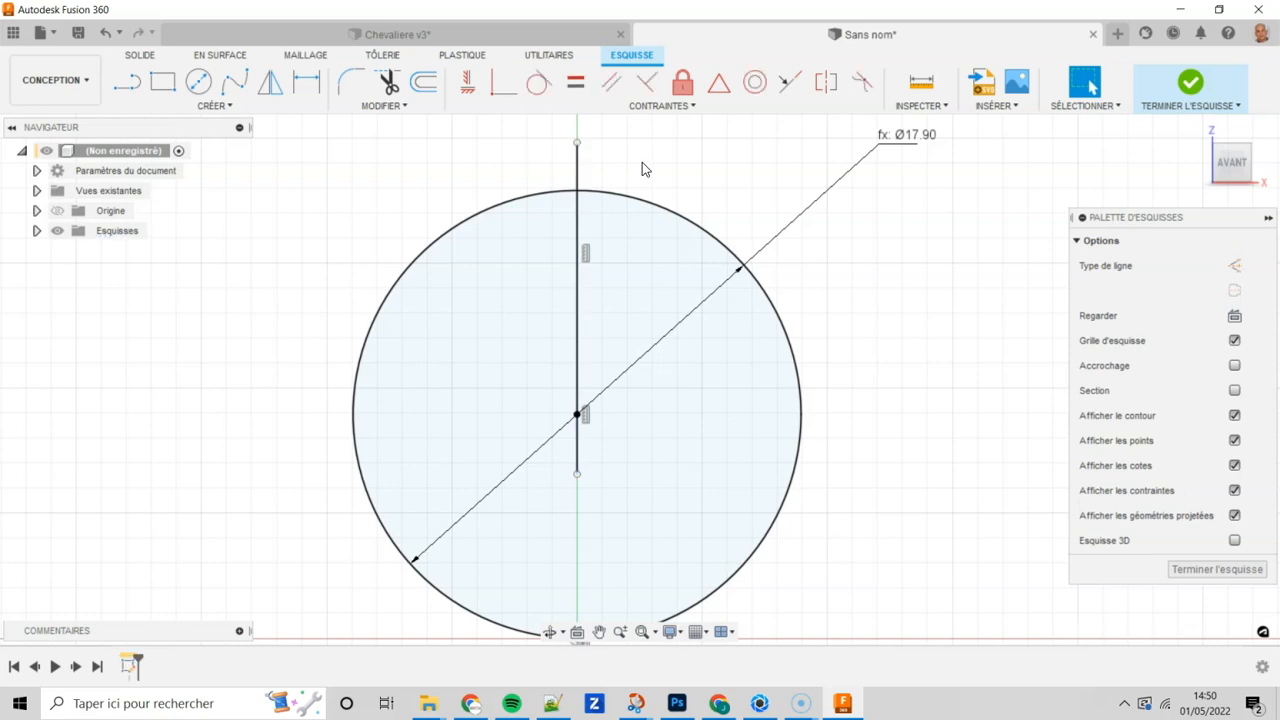
Step: Dimension the vertical line's upper endpoint from the circle's centre with the expression dia_bague/2+3
left_click(222, 108)
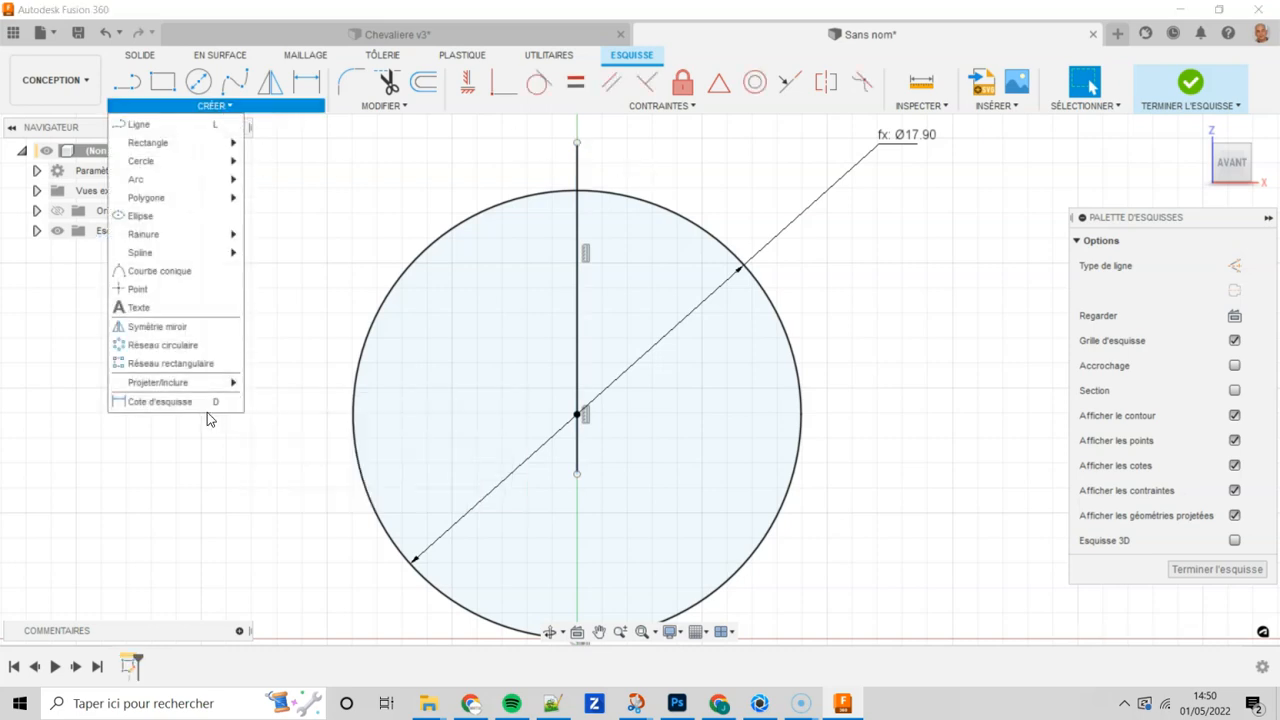
left_click(196, 405)
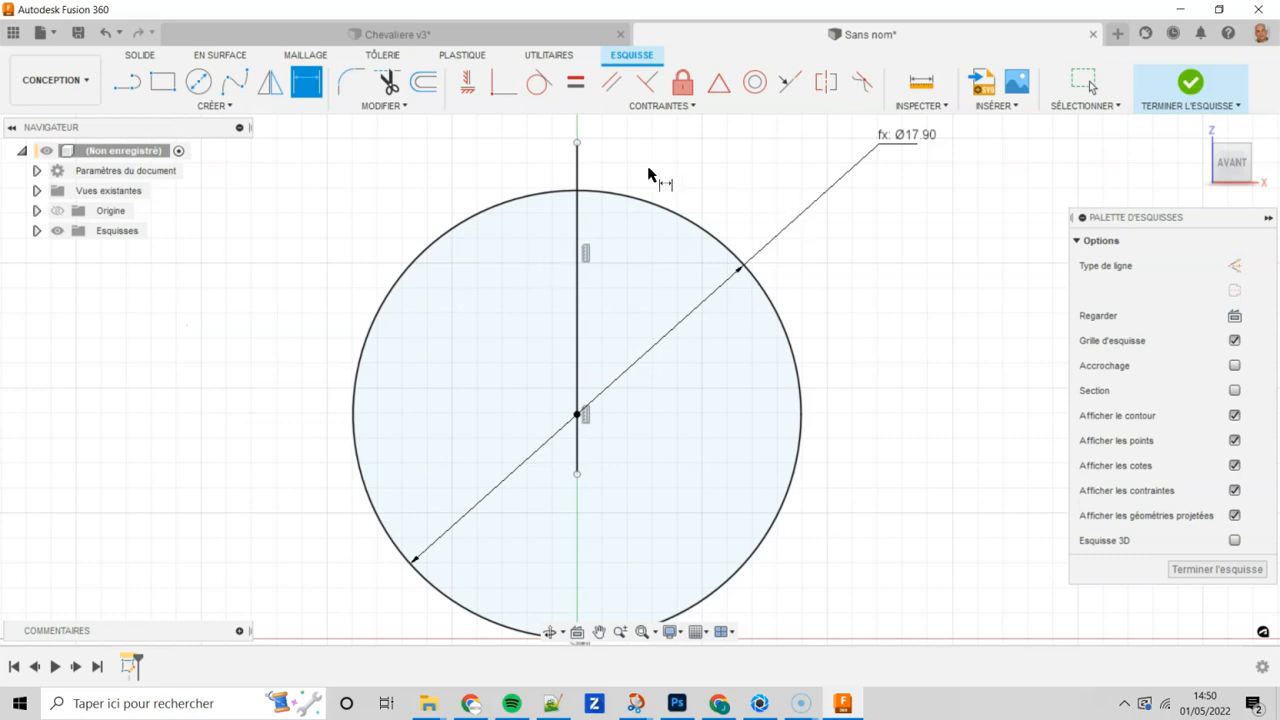
left_click(577, 143)
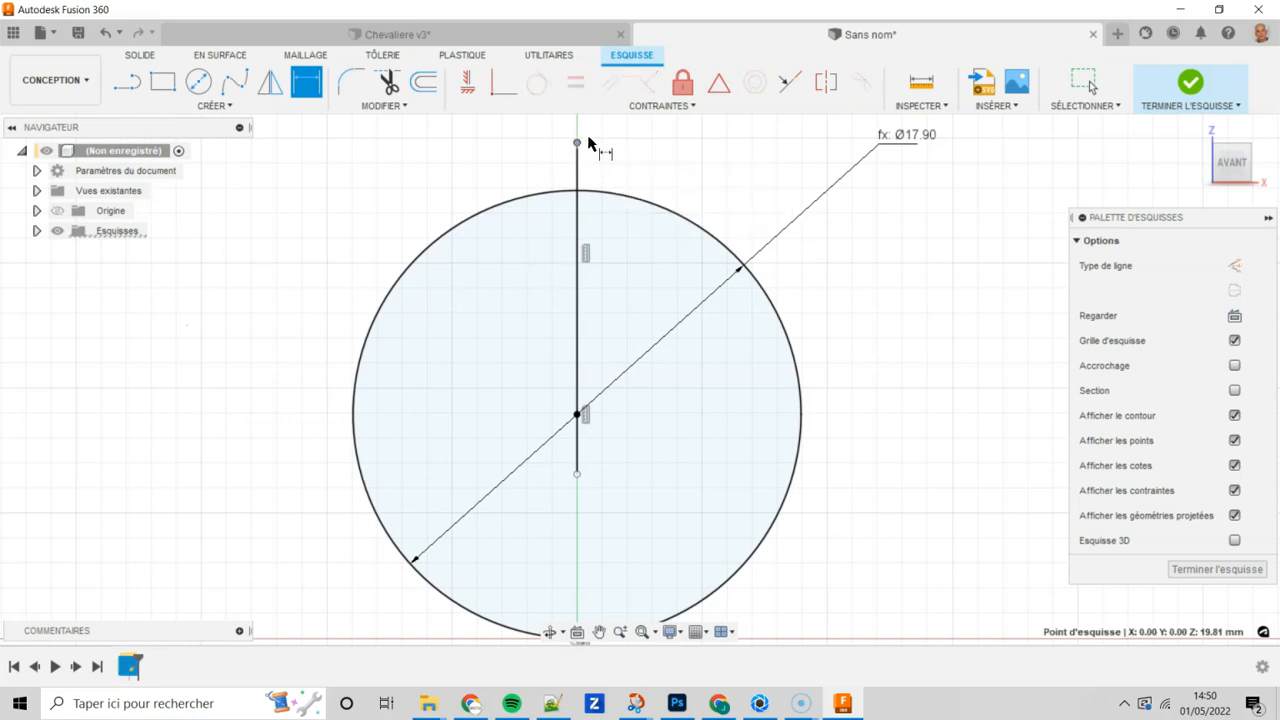
left_click(620, 194)
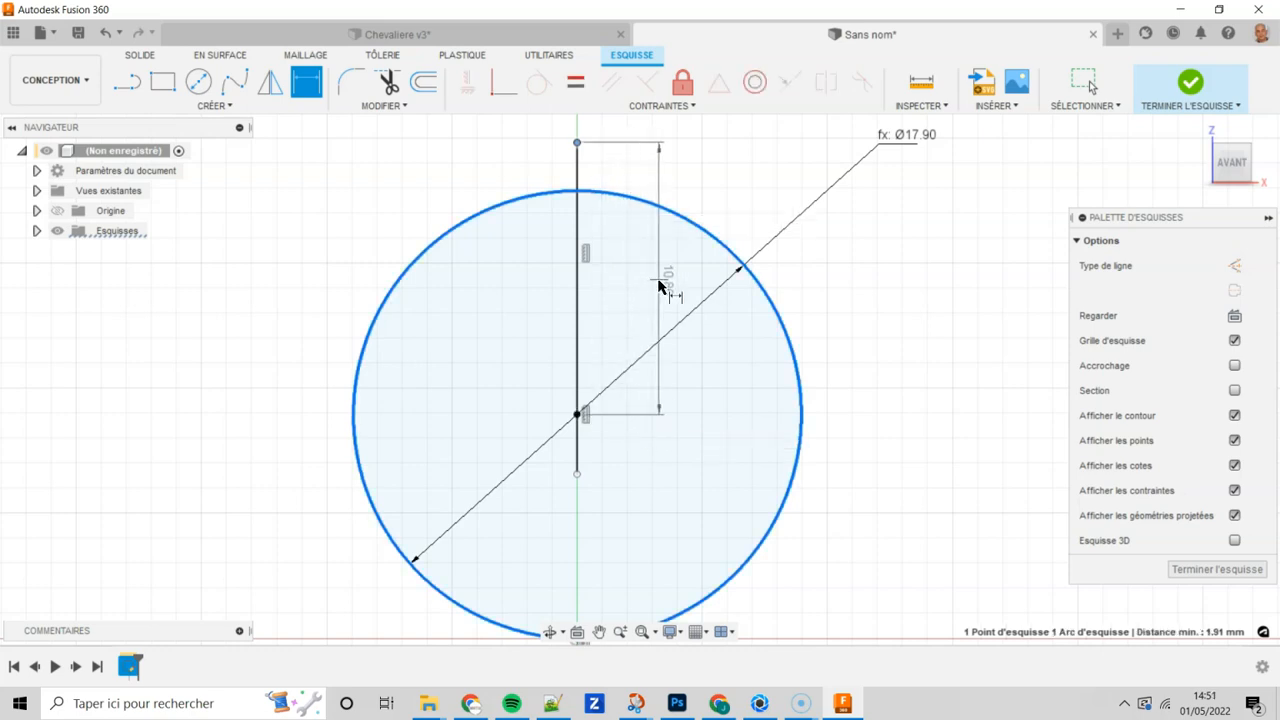
left_click(833, 310)
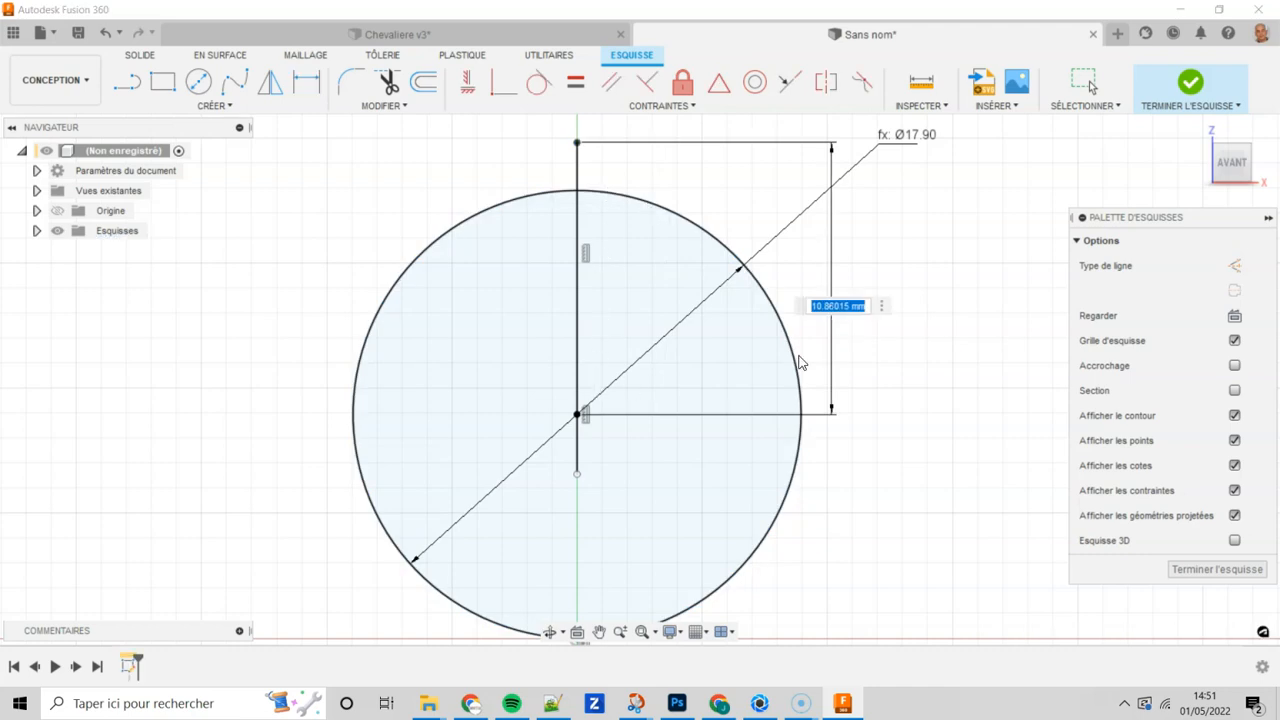
type("di")
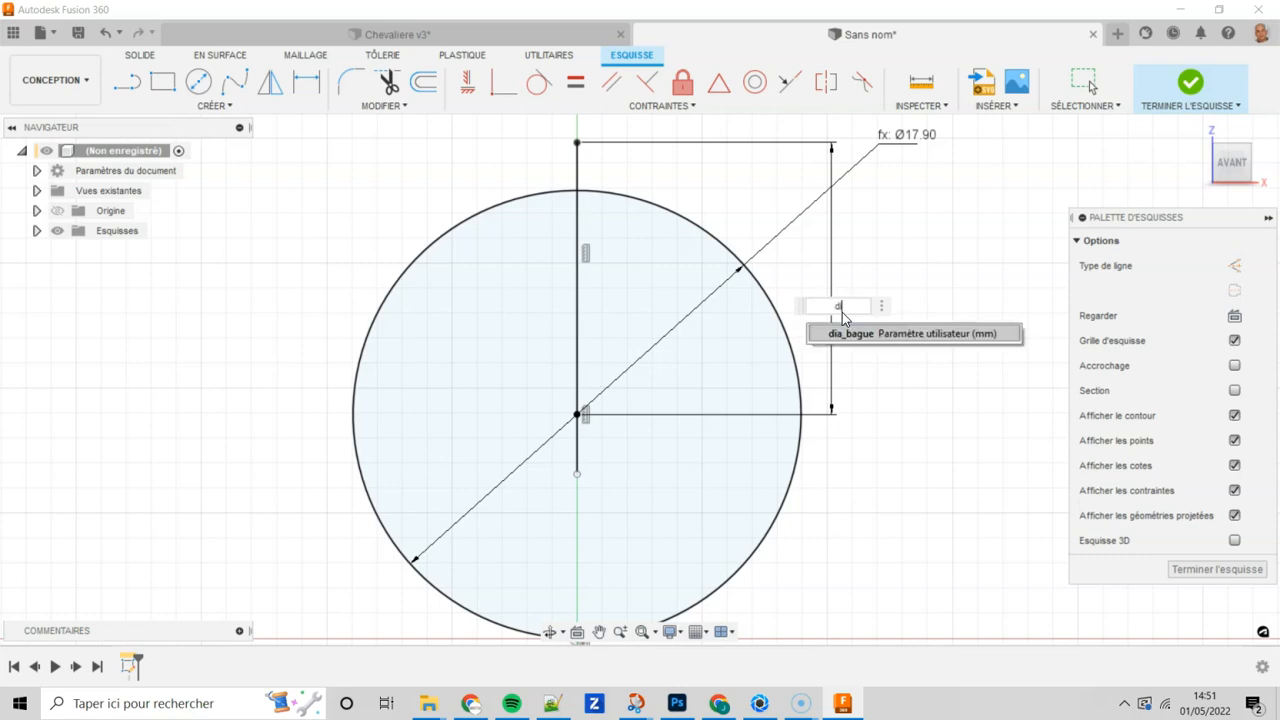
type("a")
left_click(862, 335)
type("/2-")
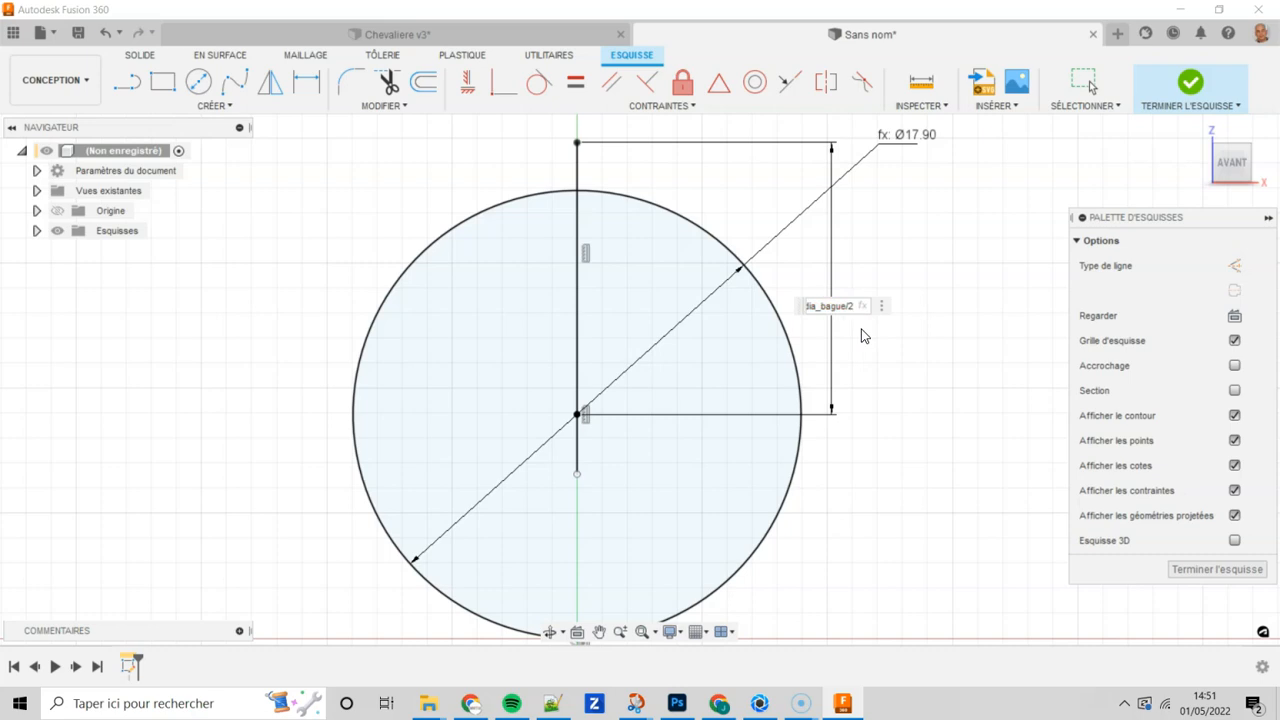
type("3")
key("Return")
Step: Dimension the vertical line's lower endpoint from the circle's centre with the expression dia_bague/2+2.5
middle_click_drag(745, 516, 782, 408)
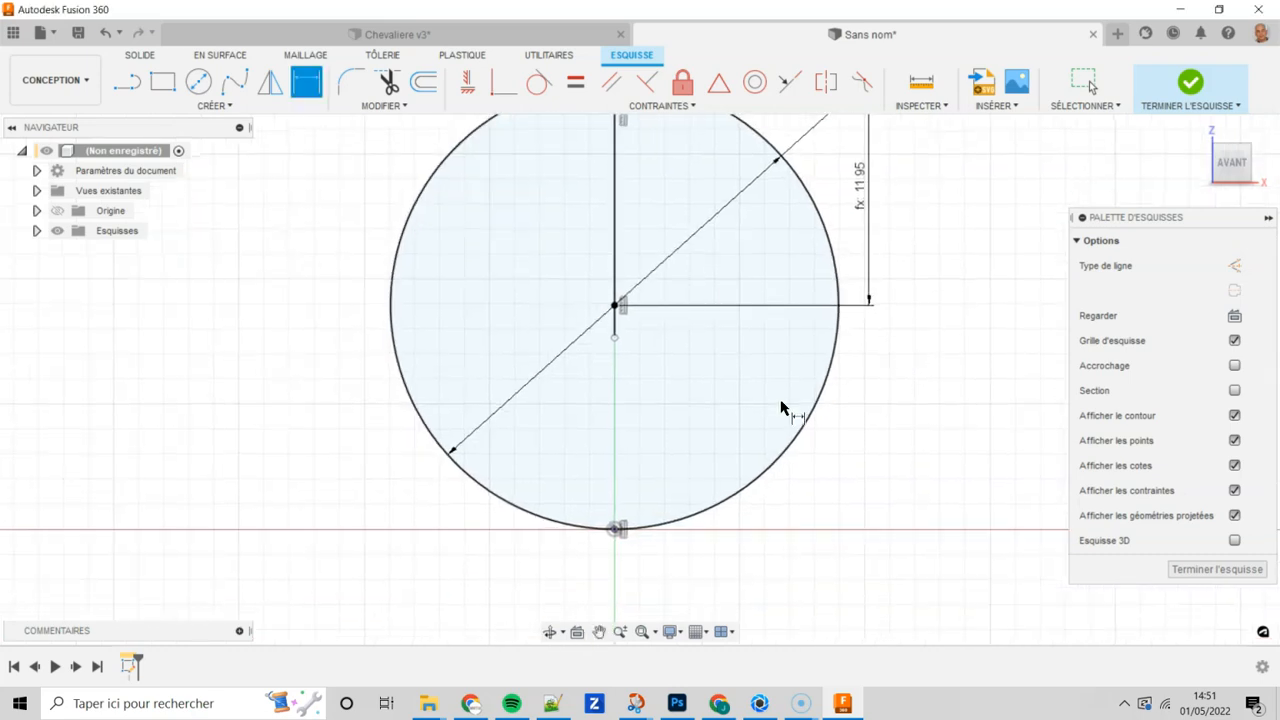
left_click(616, 338)
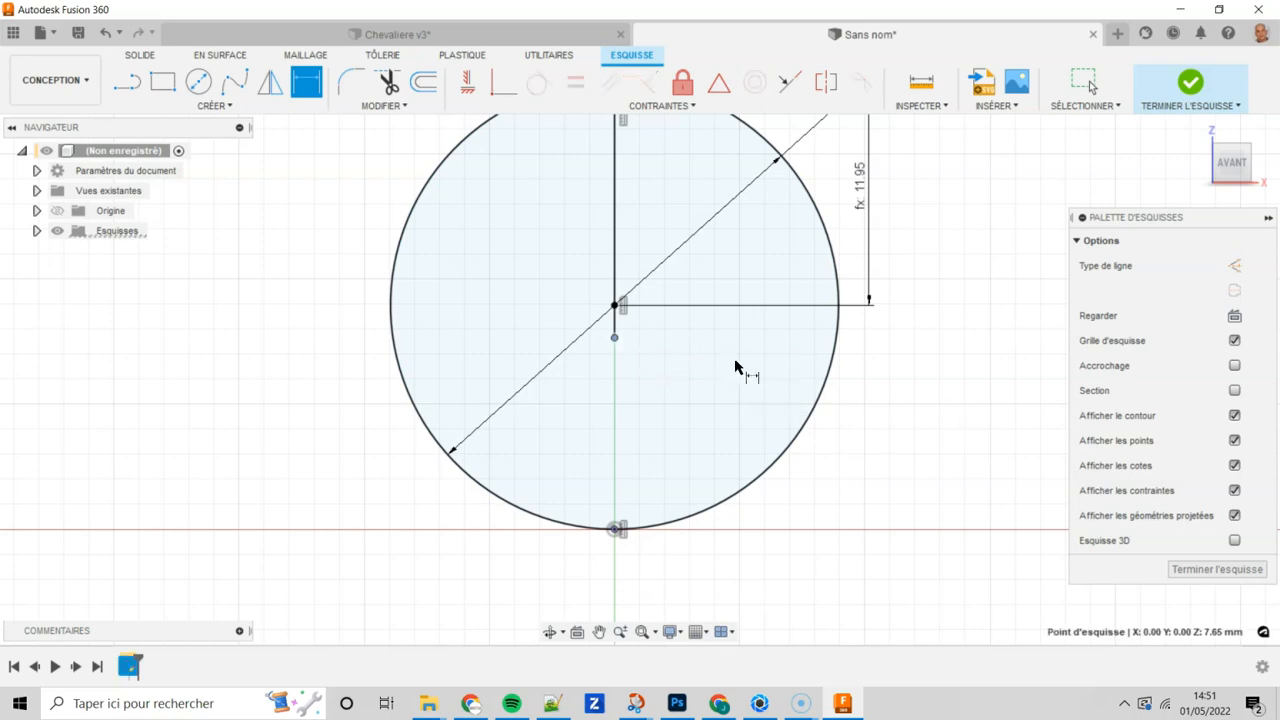
left_click(615, 305)
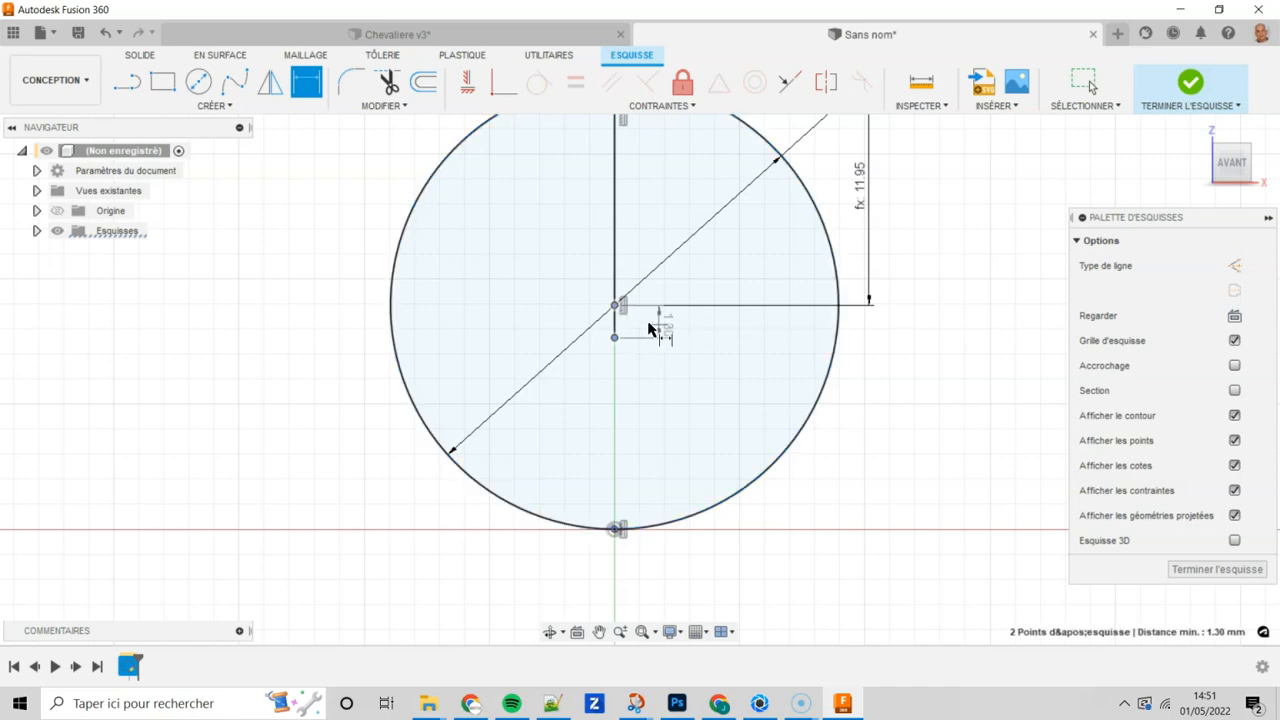
left_click(700, 336)
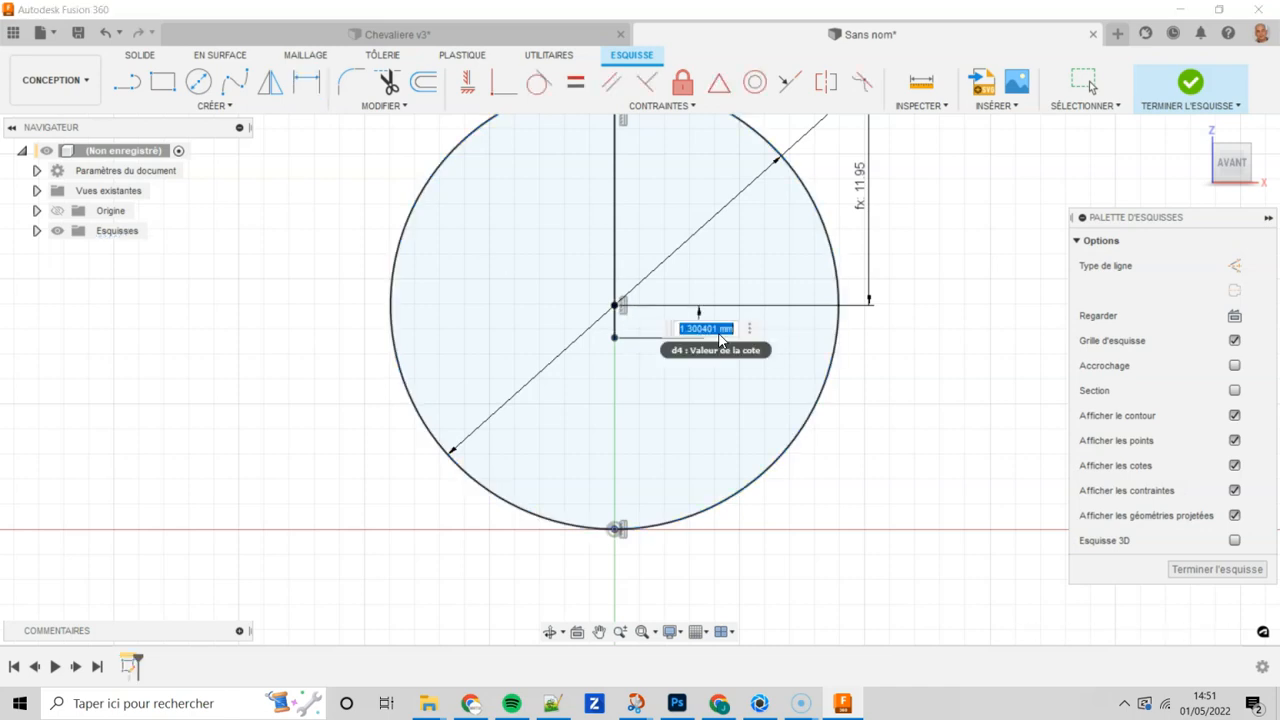
type("dia")
left_click(786, 358)
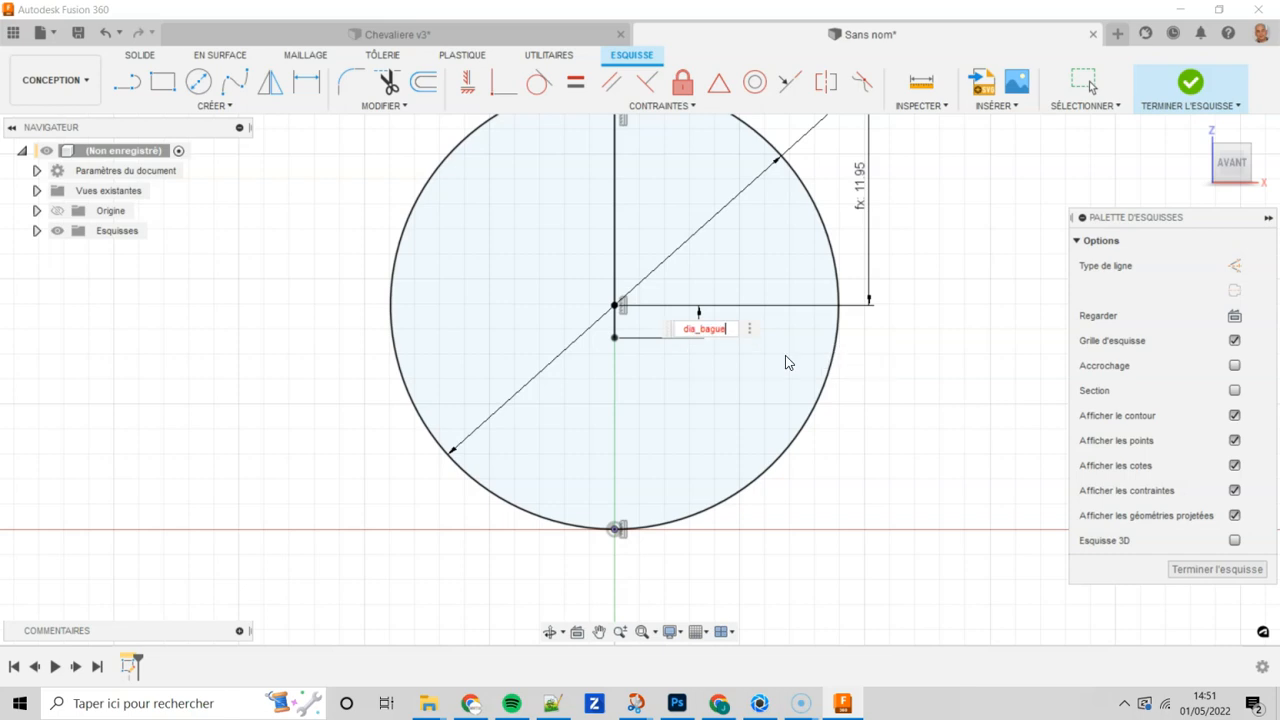
type("/2+2.5")
key("Return")
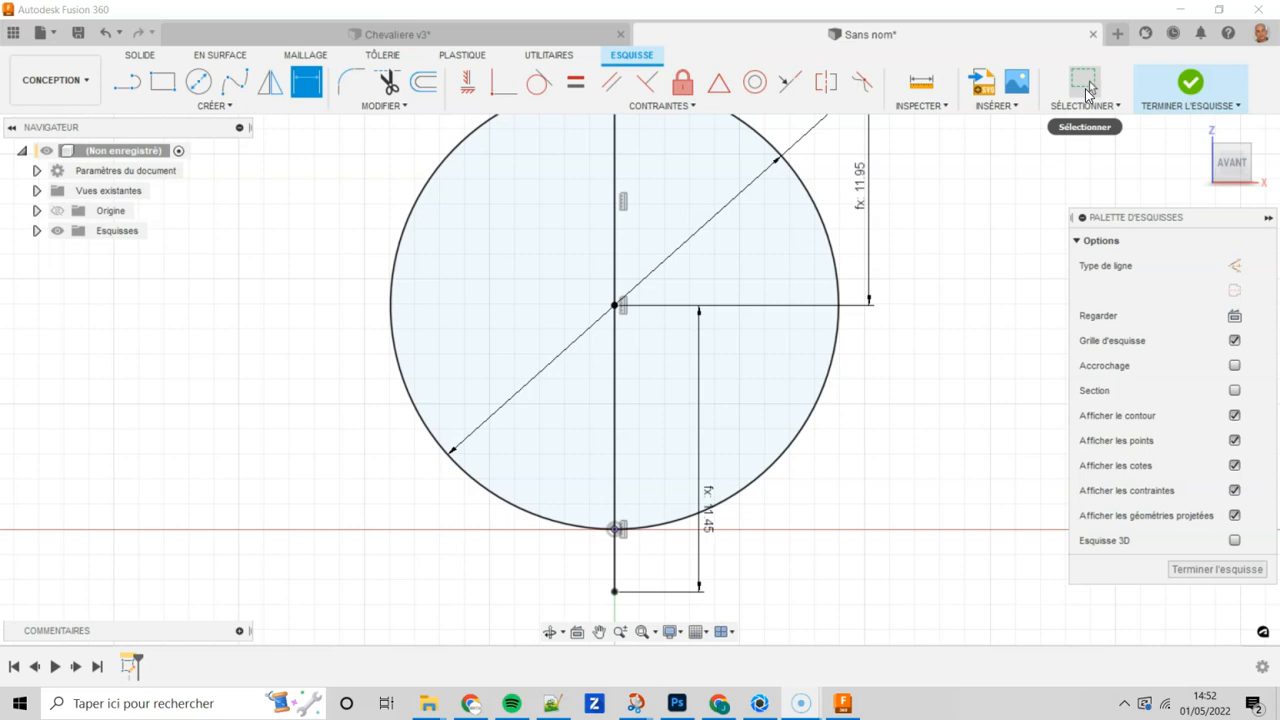
Step: Convert the vertical line through the circle's centre to a construction line
left_click(1087, 88)
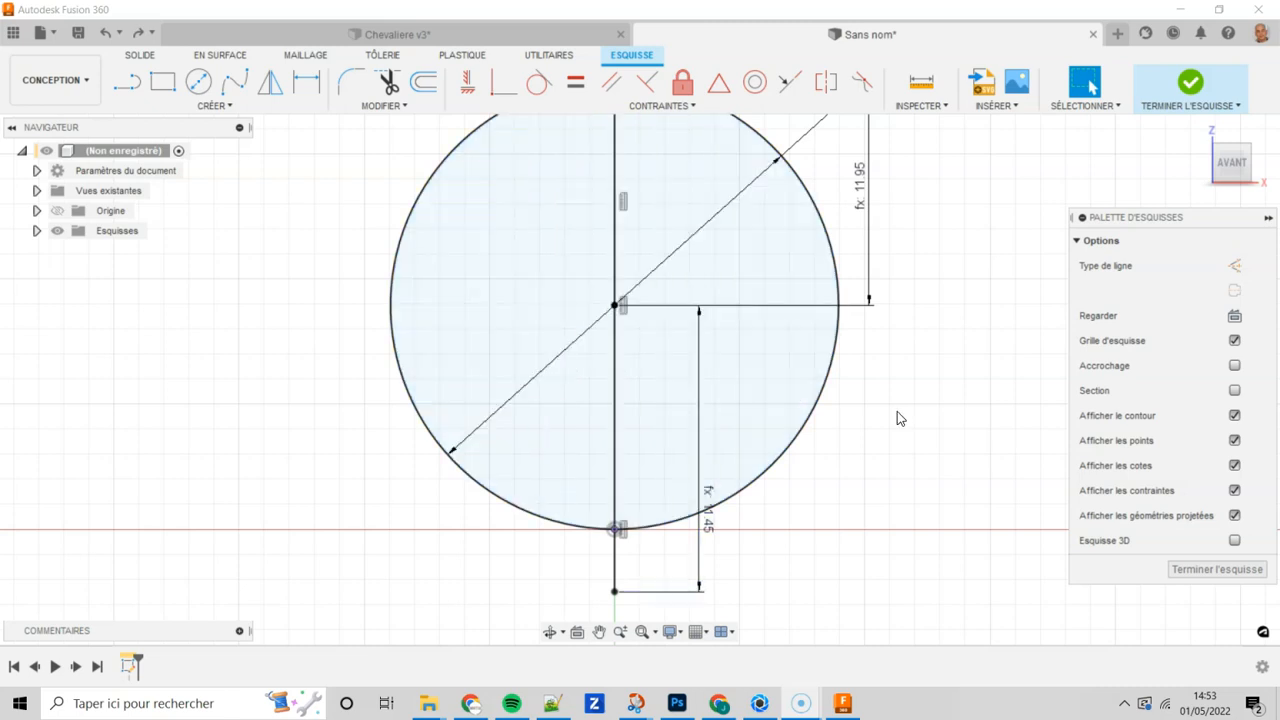
left_click(614, 572)
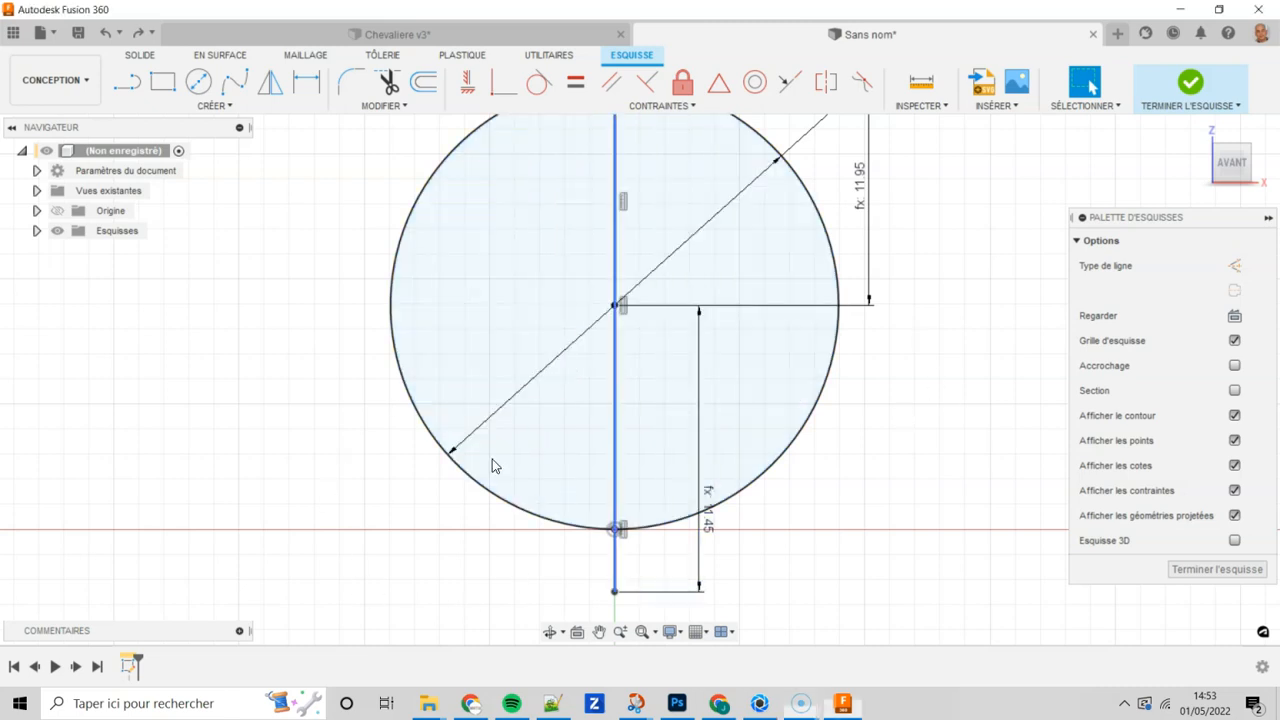
left_click(1236, 266)
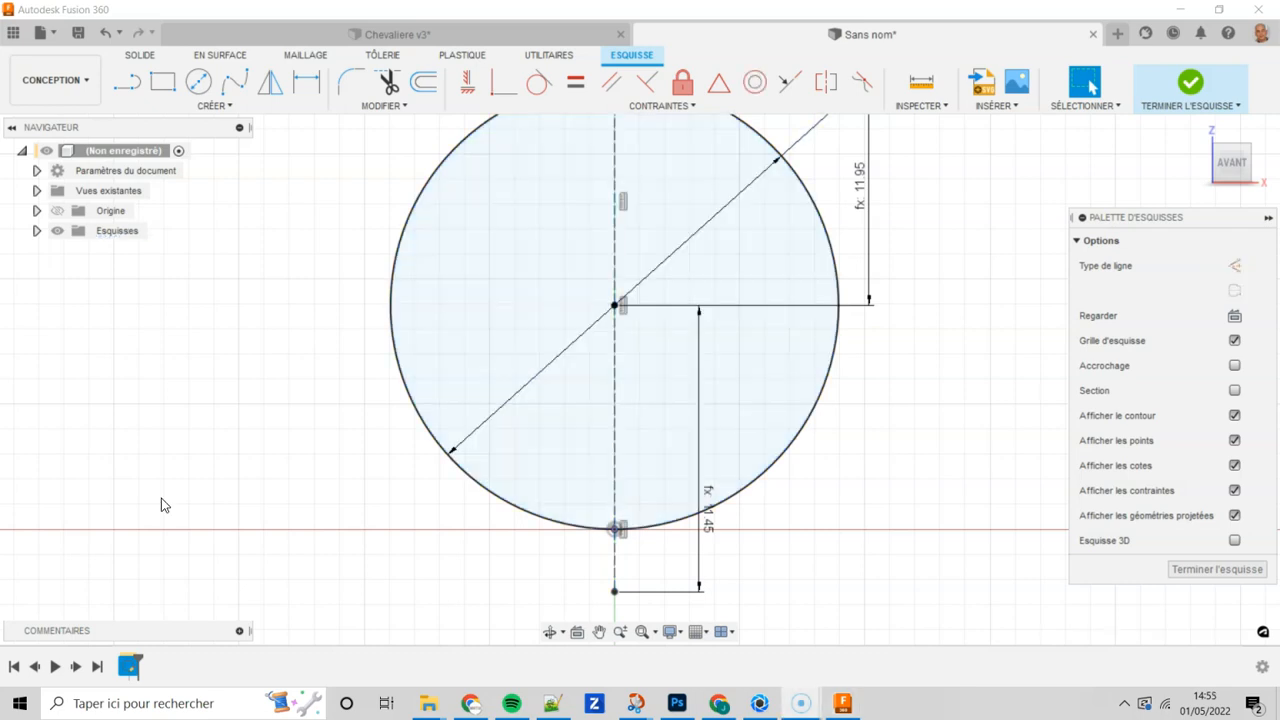
Step: Sketch a horizontal line about 7.7 mm long beside the circle, clear of its outline
left_click(139, 89)
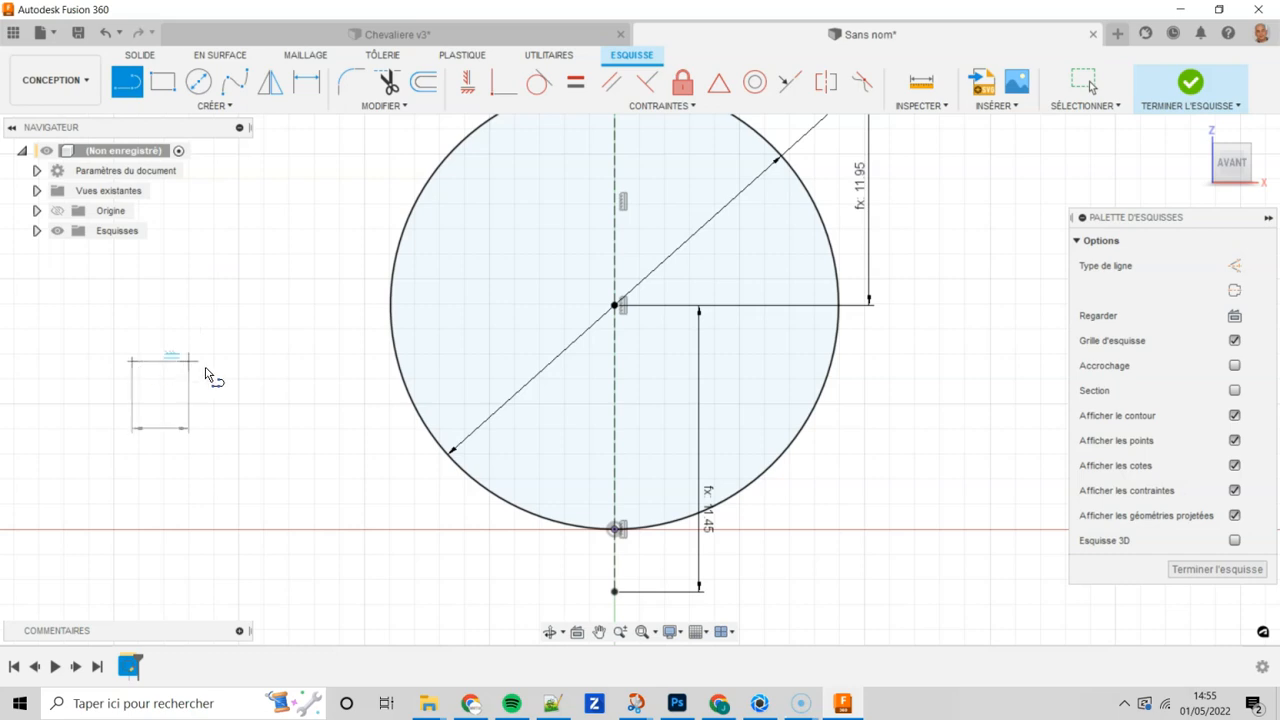
left_click(325, 361)
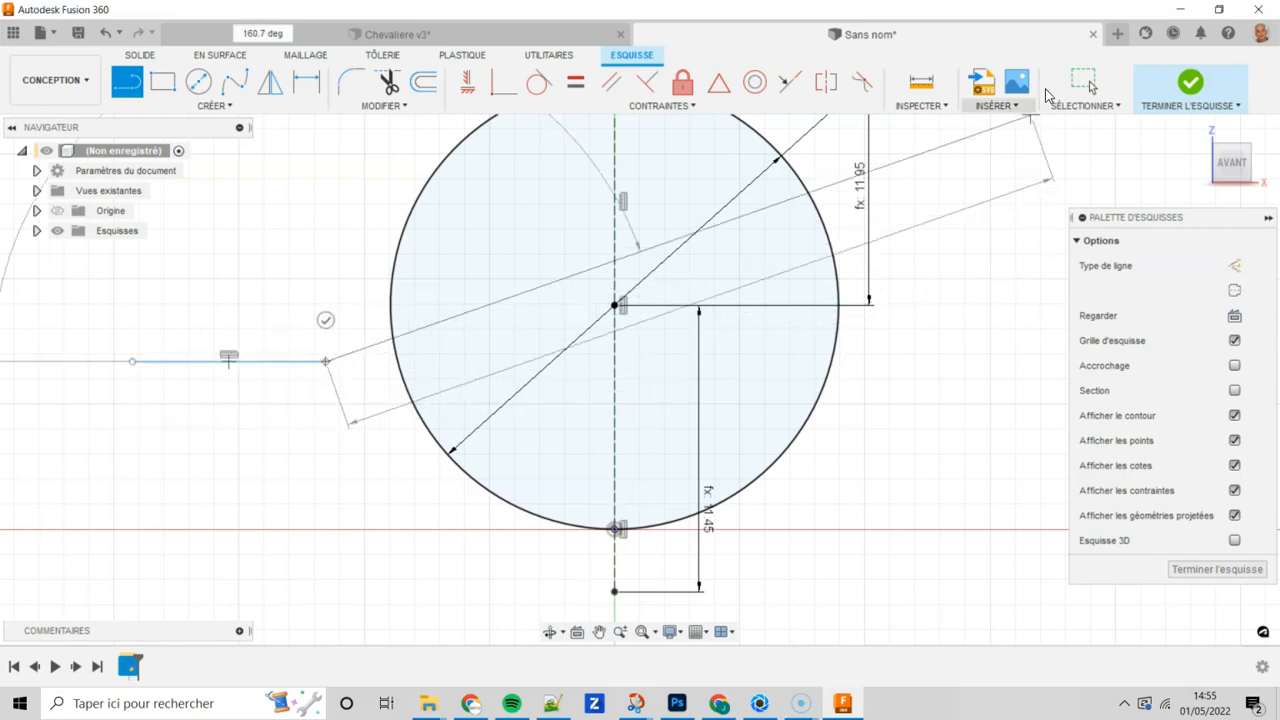
left_click(1088, 82)
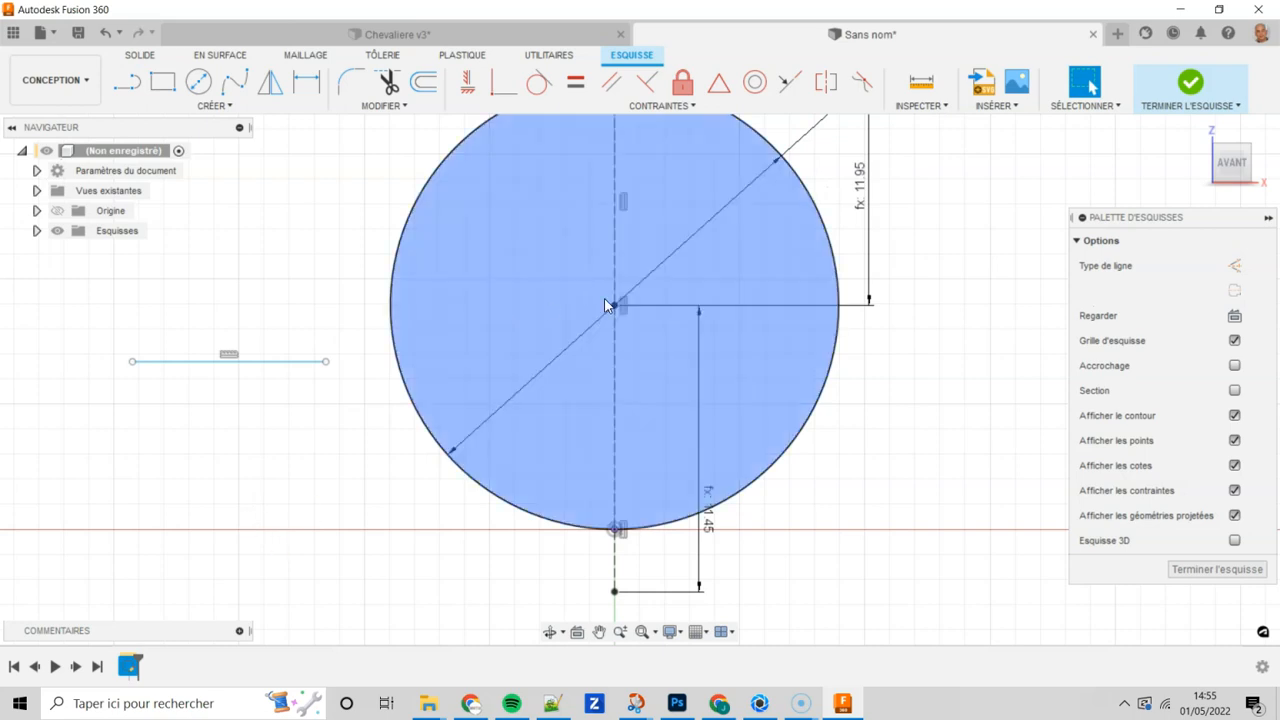
Step: Constrain the horizontal line's midpoint to the circle's centre and stretch the line past both sides of the circle, to about 22 mm long
left_click(720, 84)
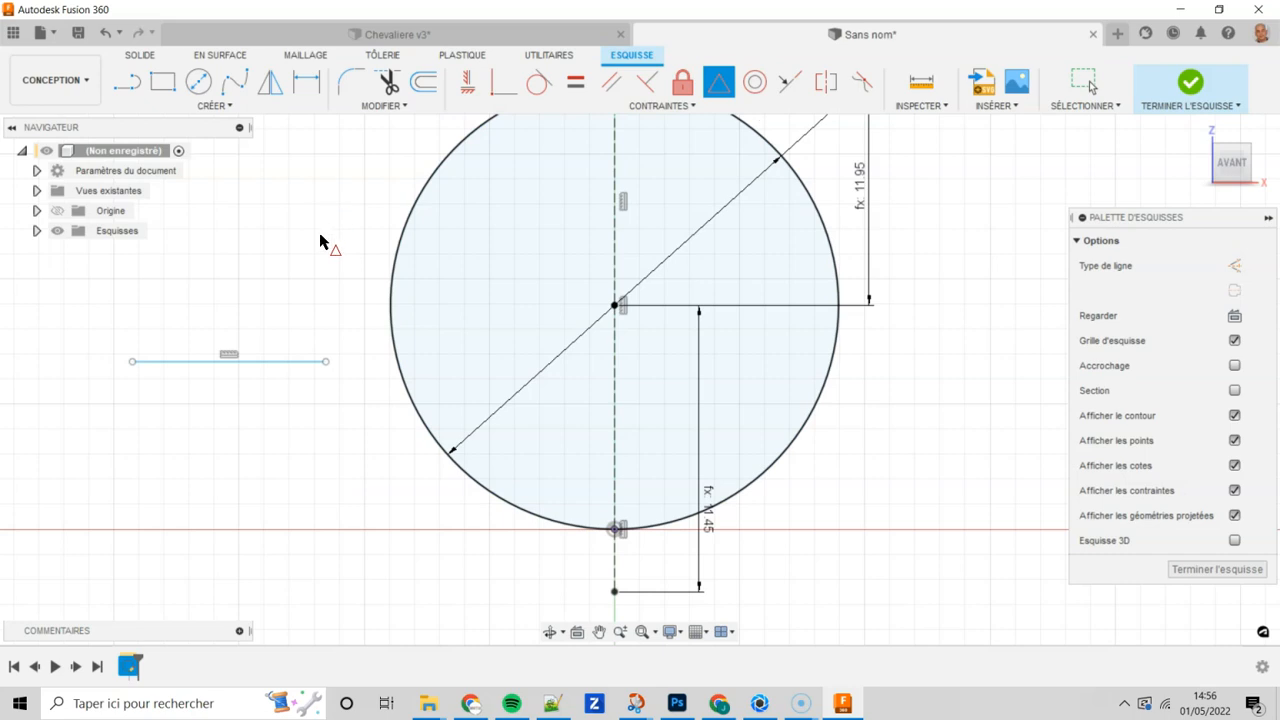
left_click(278, 340)
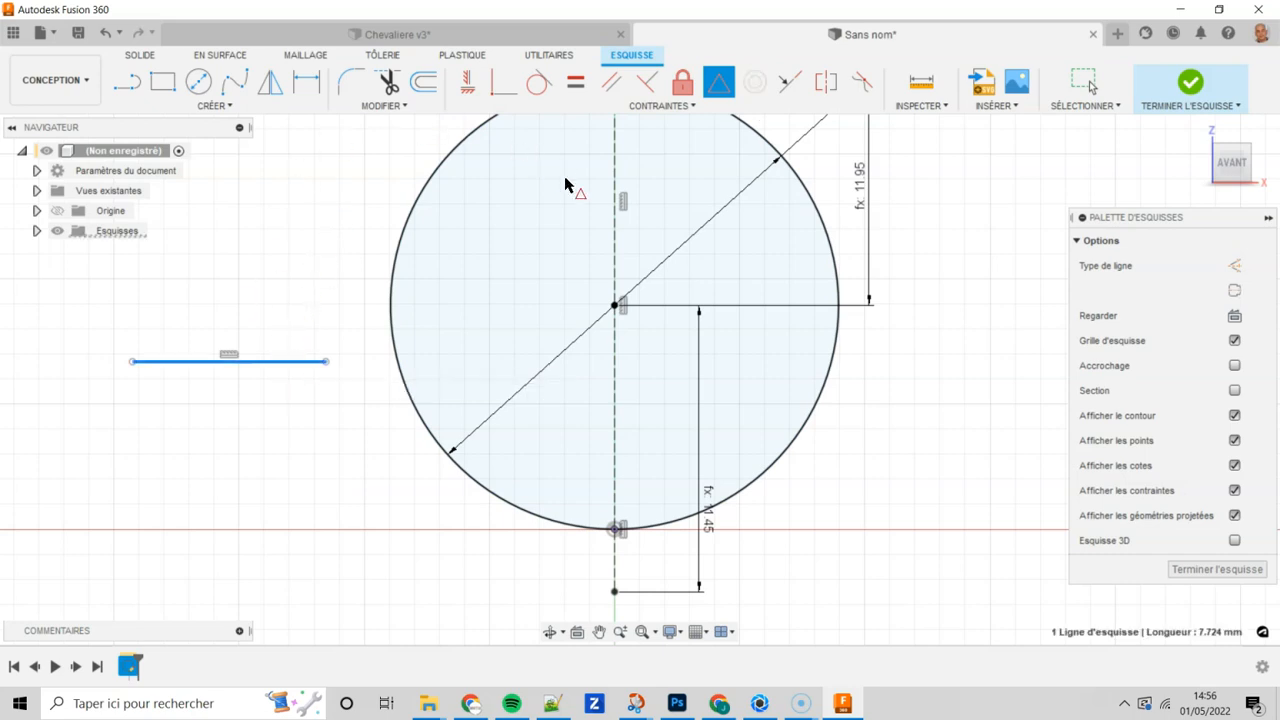
left_click(615, 307)
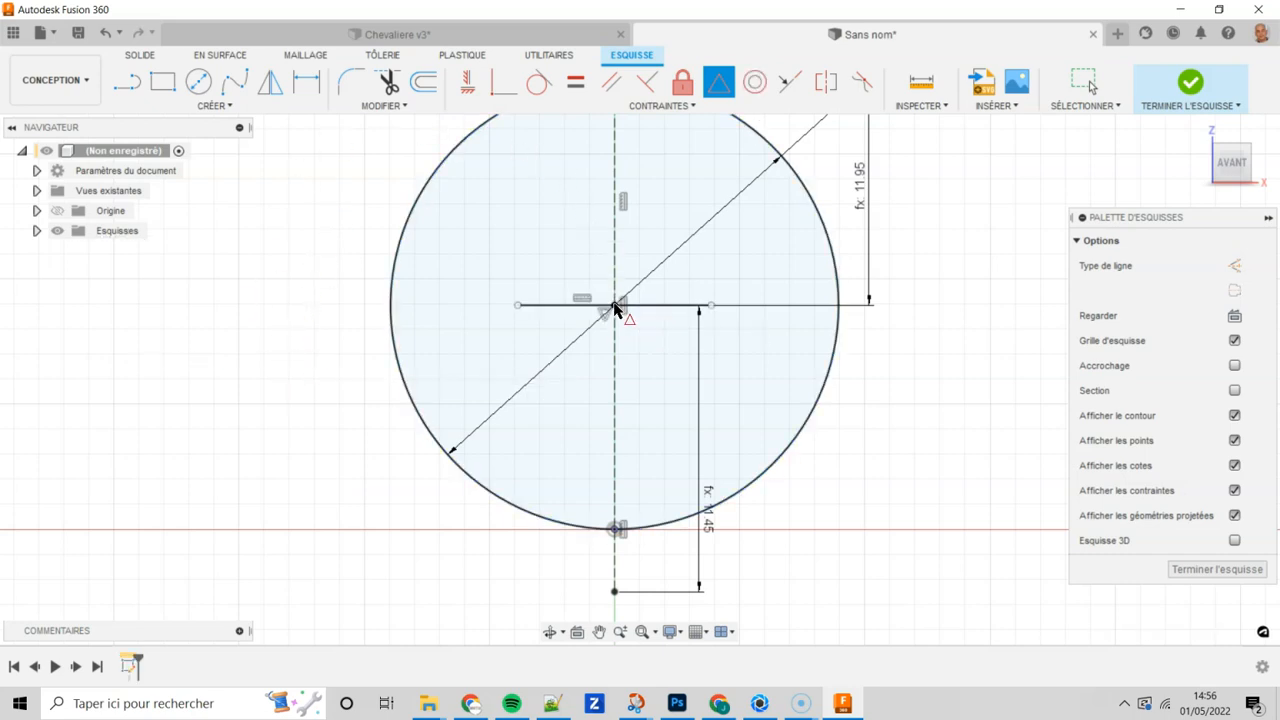
key("Escape")
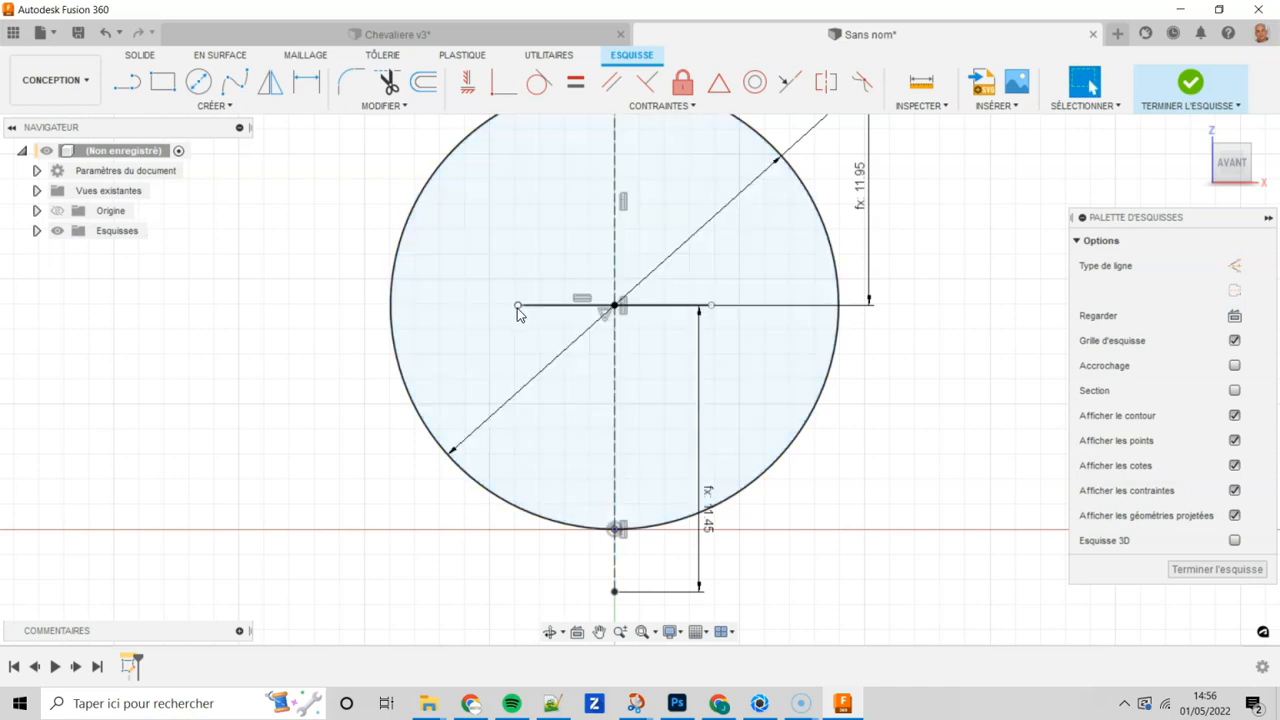
left_click_drag(515, 308, 312, 306)
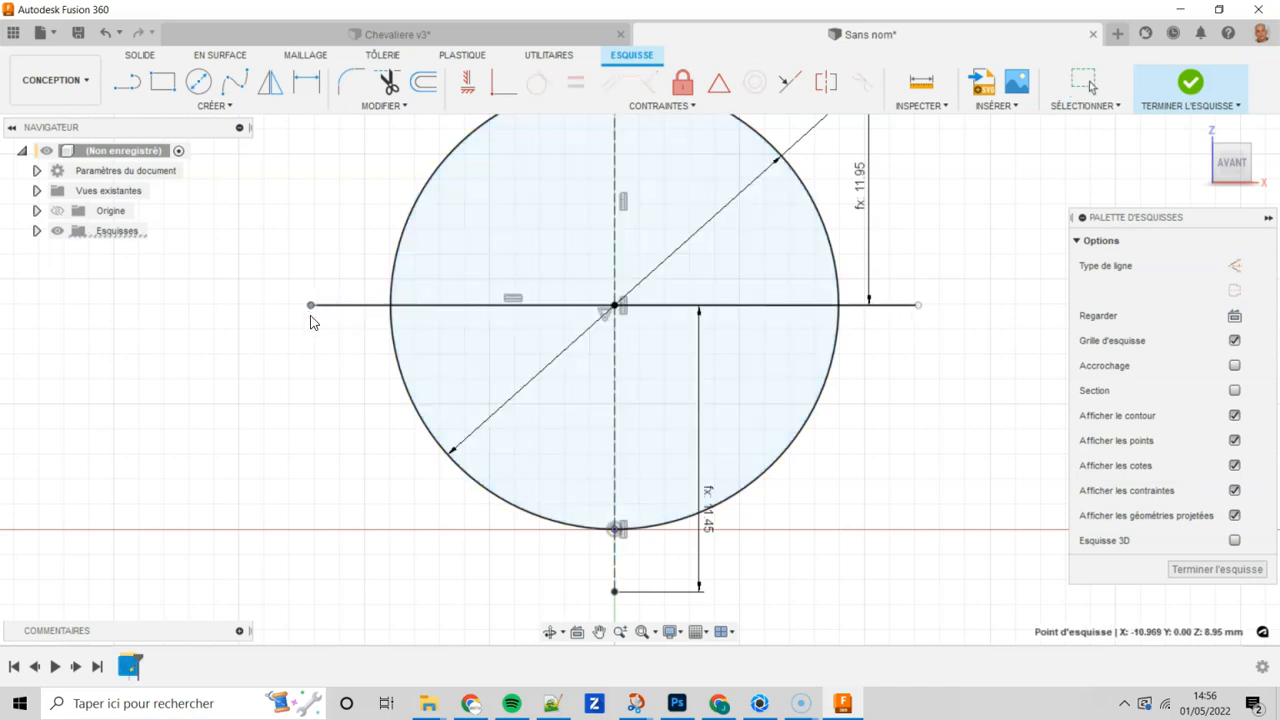
Step: Convert the horizontal line through the circle's centre to a construction line
left_click(353, 306)
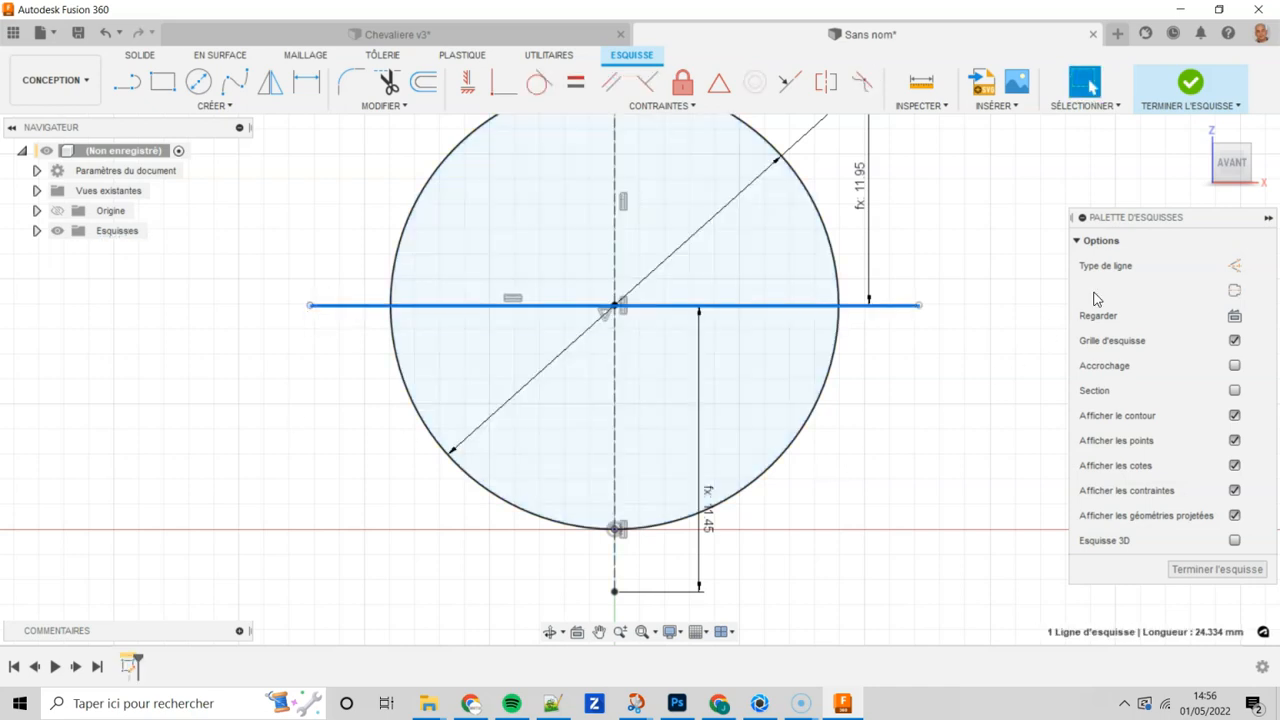
left_click(1236, 267)
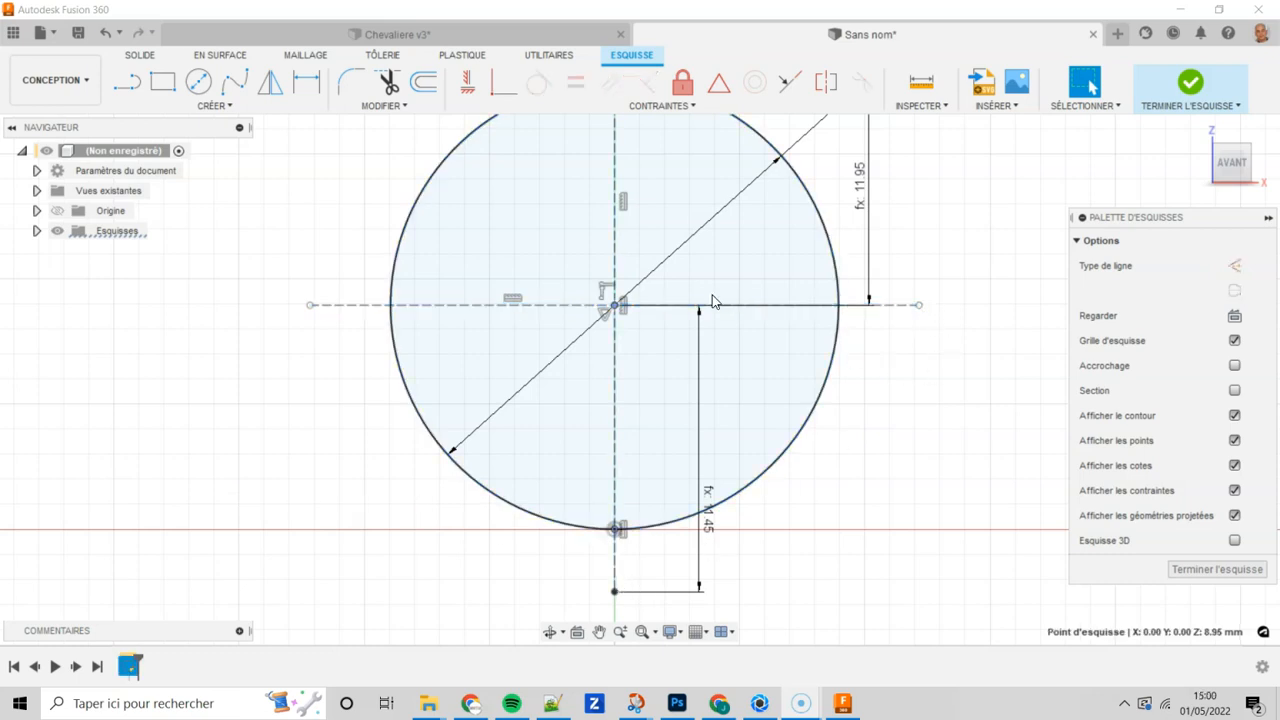
left_click(712, 297)
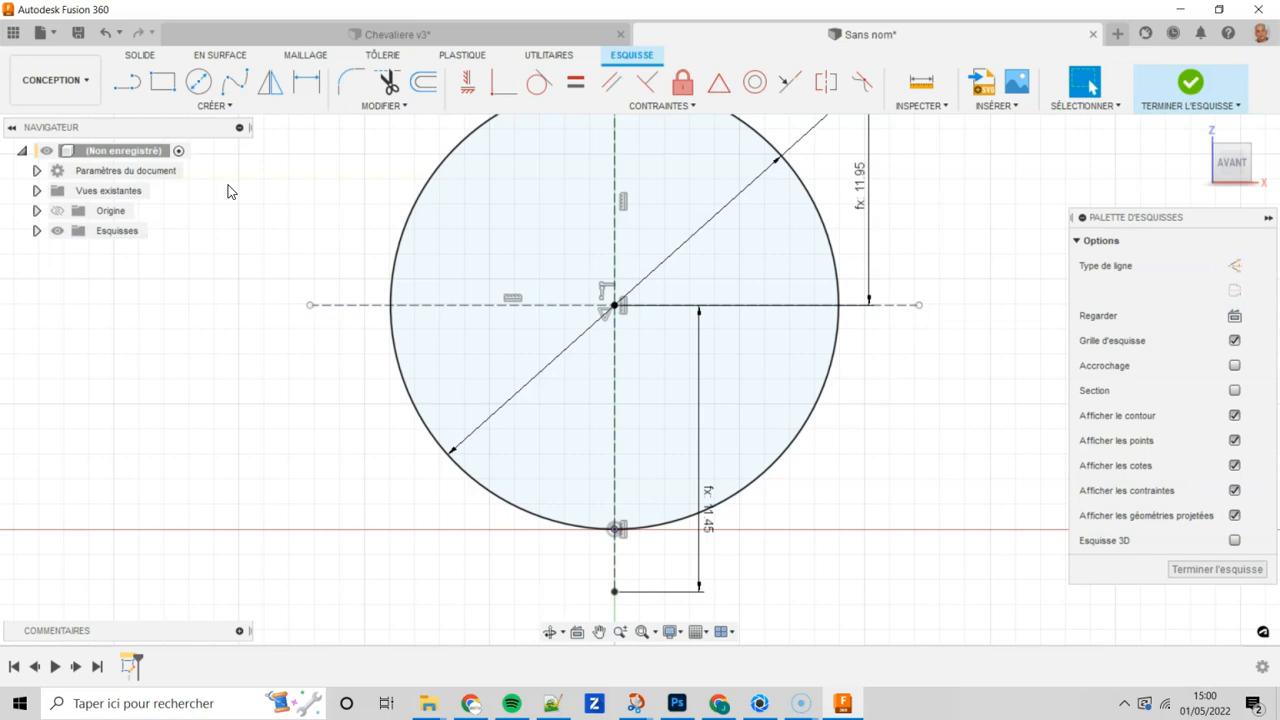
Step: Dimension the horizontal construction line's right endpoint from the circle's centre, linking the value to the lower vertical dimension d4
left_click(211, 106)
left_click(160, 401)
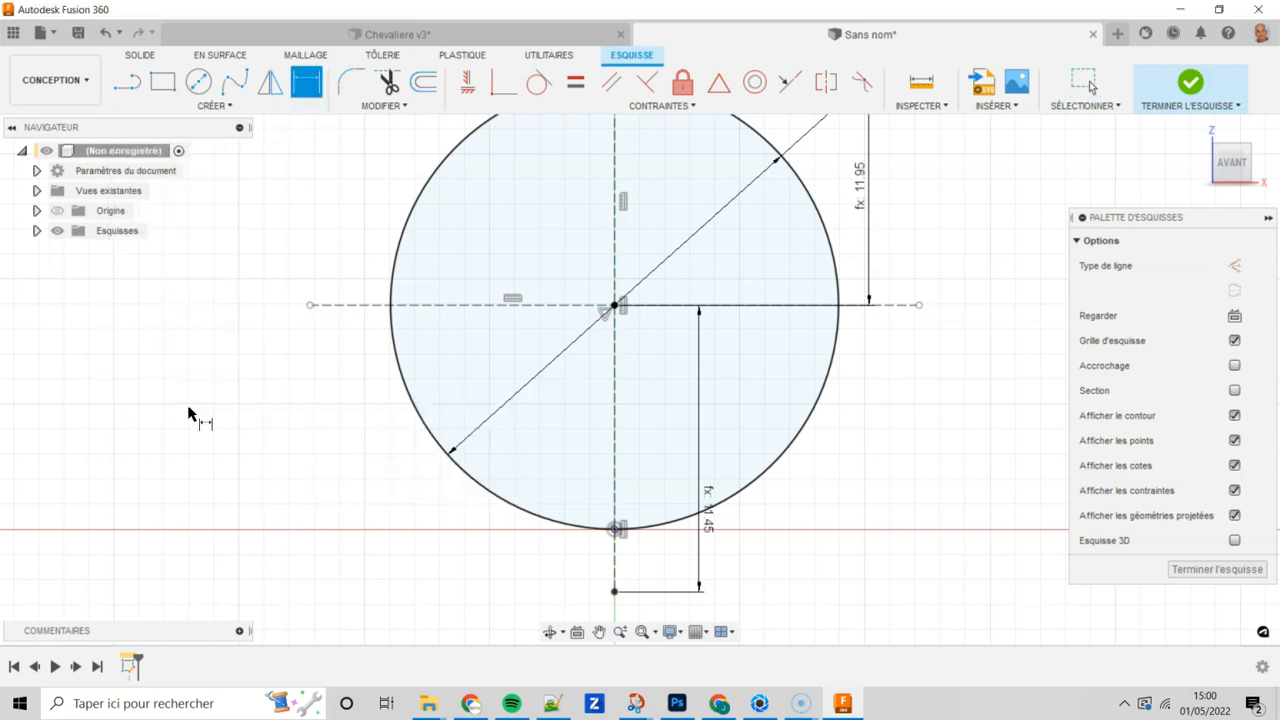
left_click(918, 305)
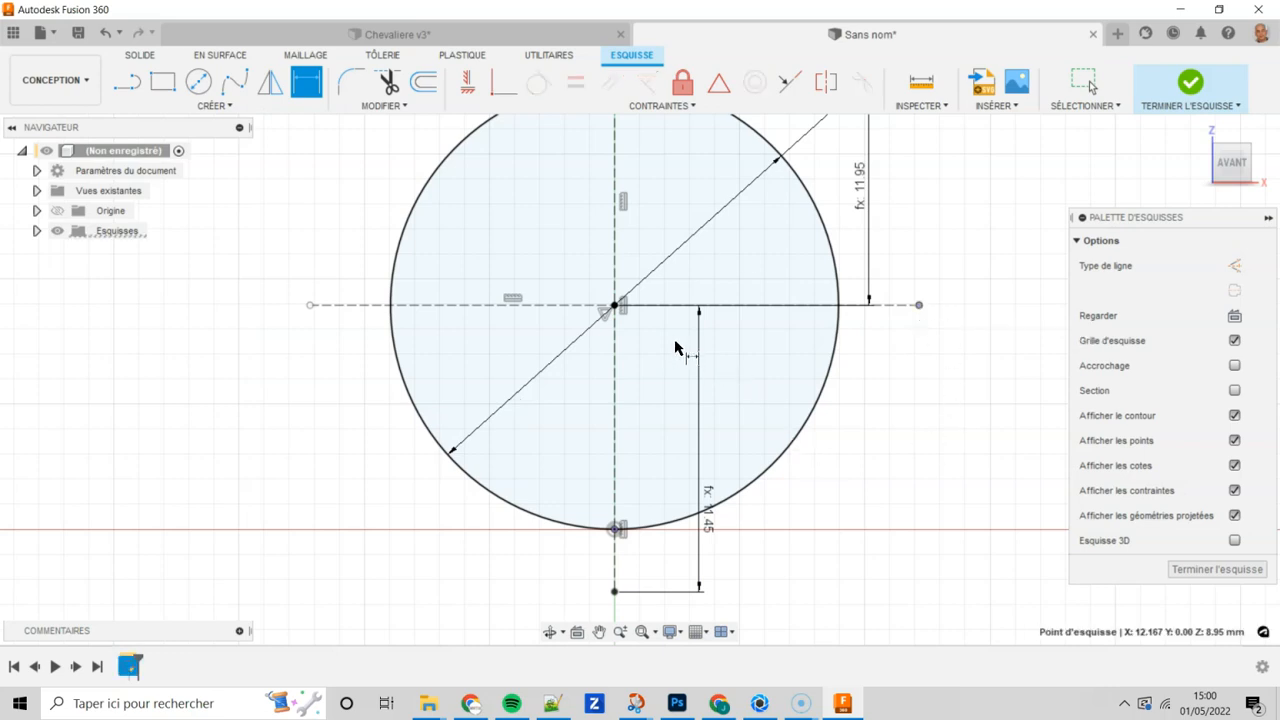
left_click(615, 306)
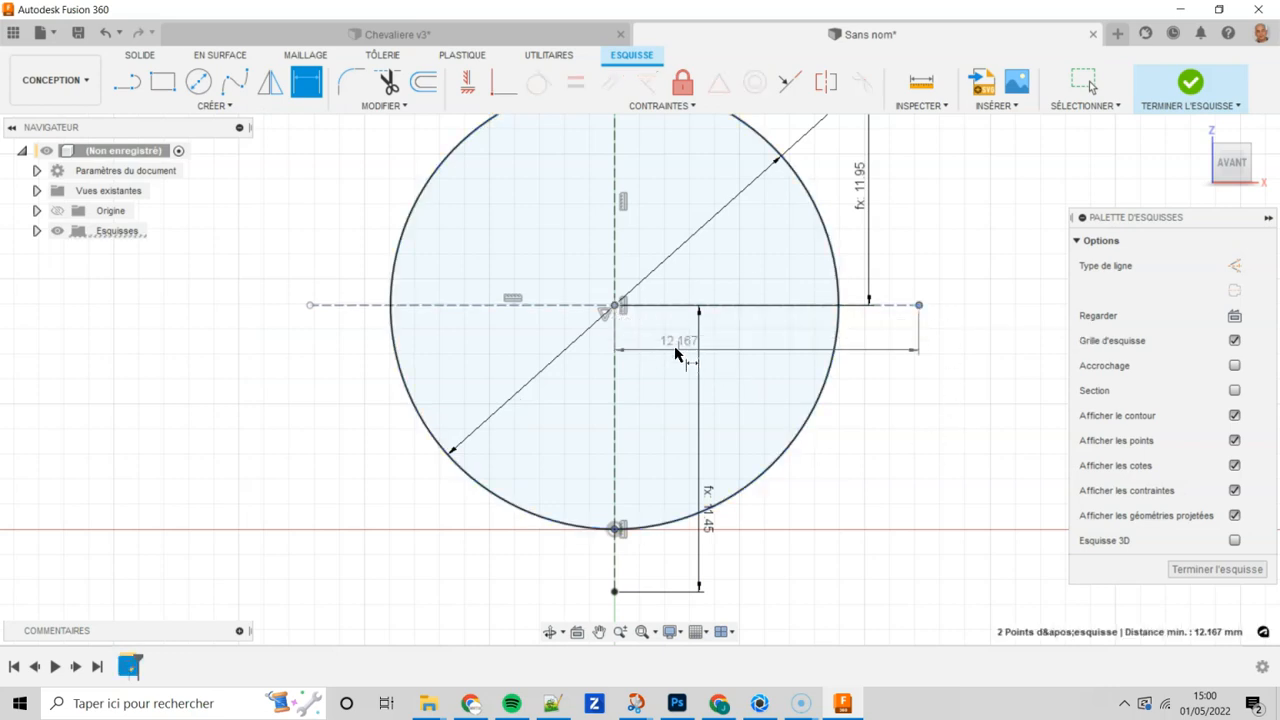
left_click(865, 395)
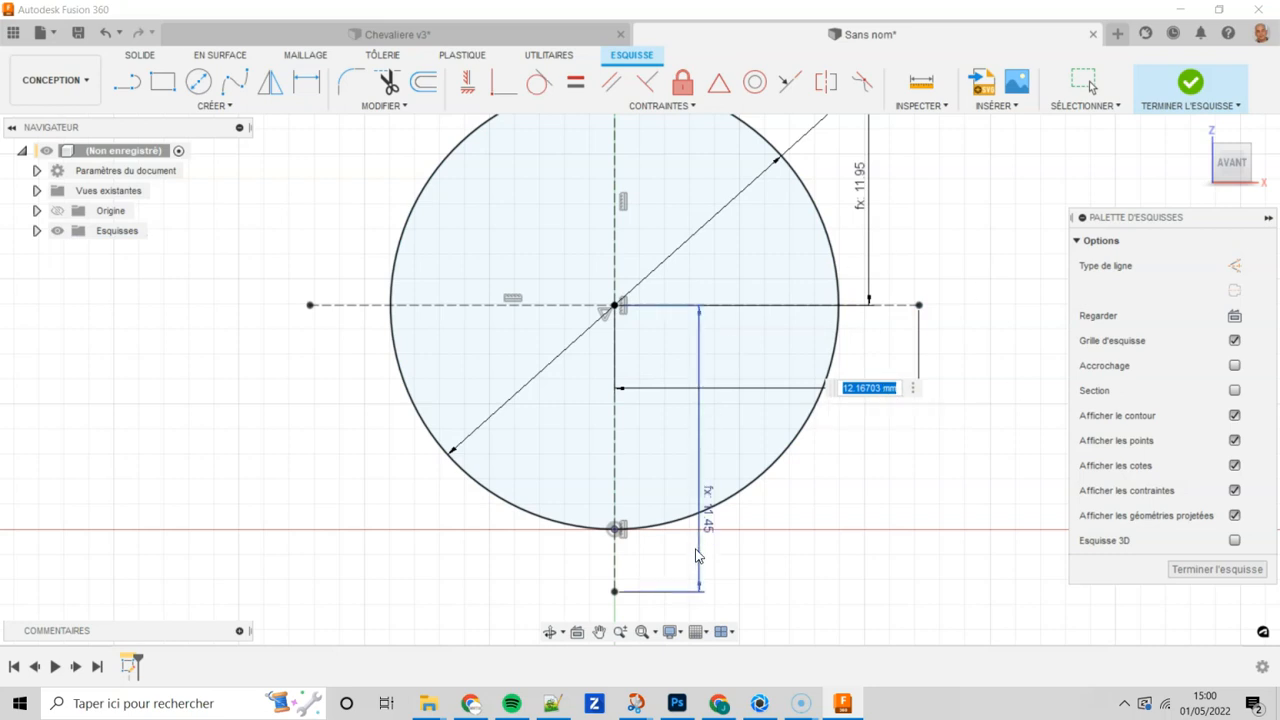
left_click(692, 596)
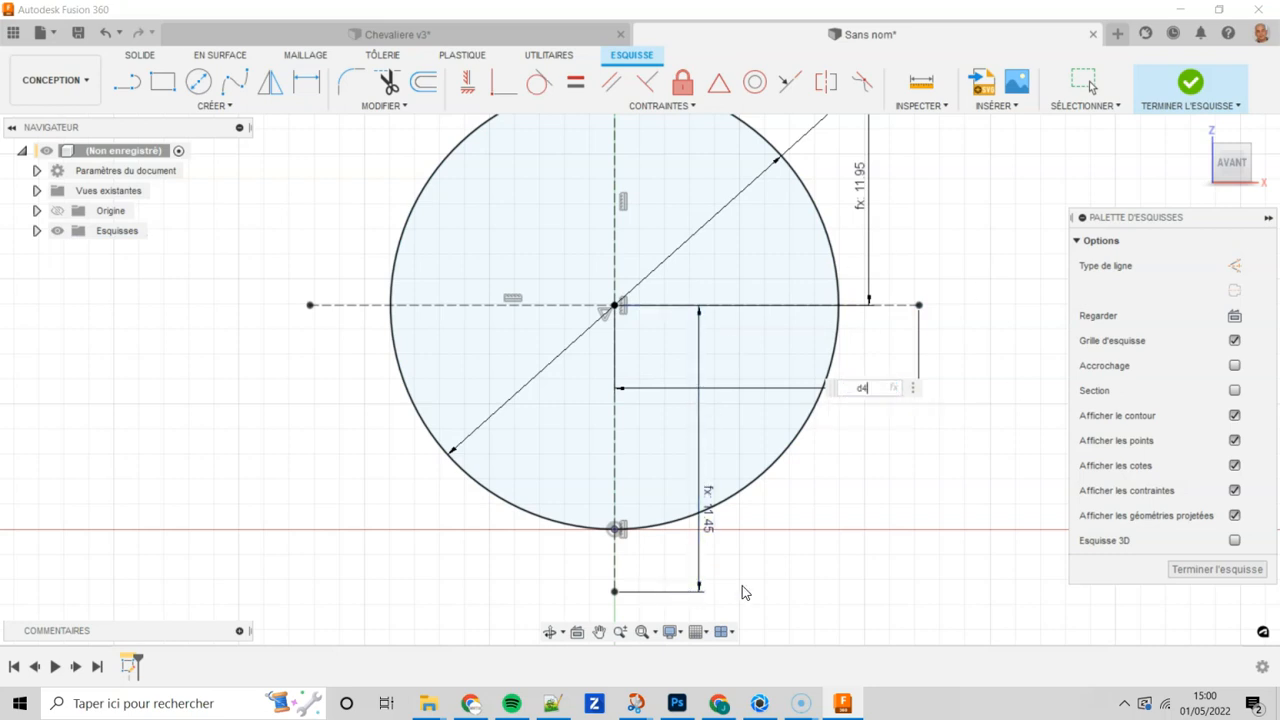
key("Return")
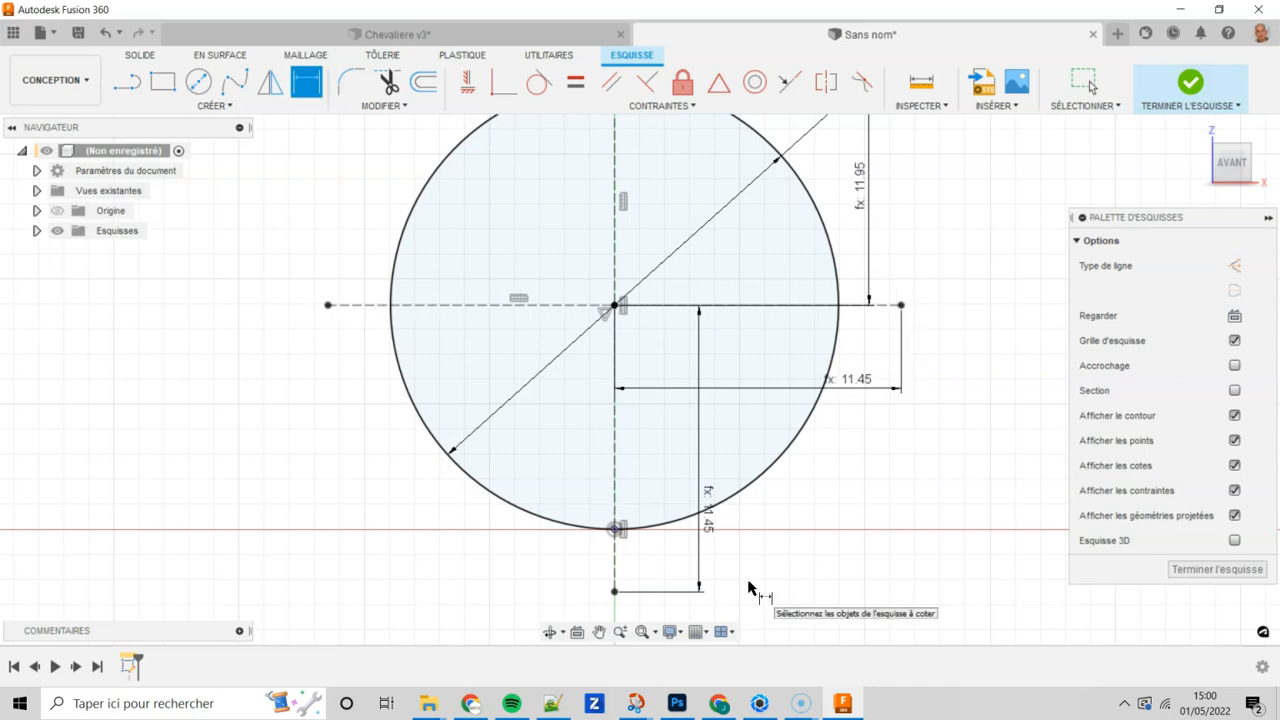
key("Escape")
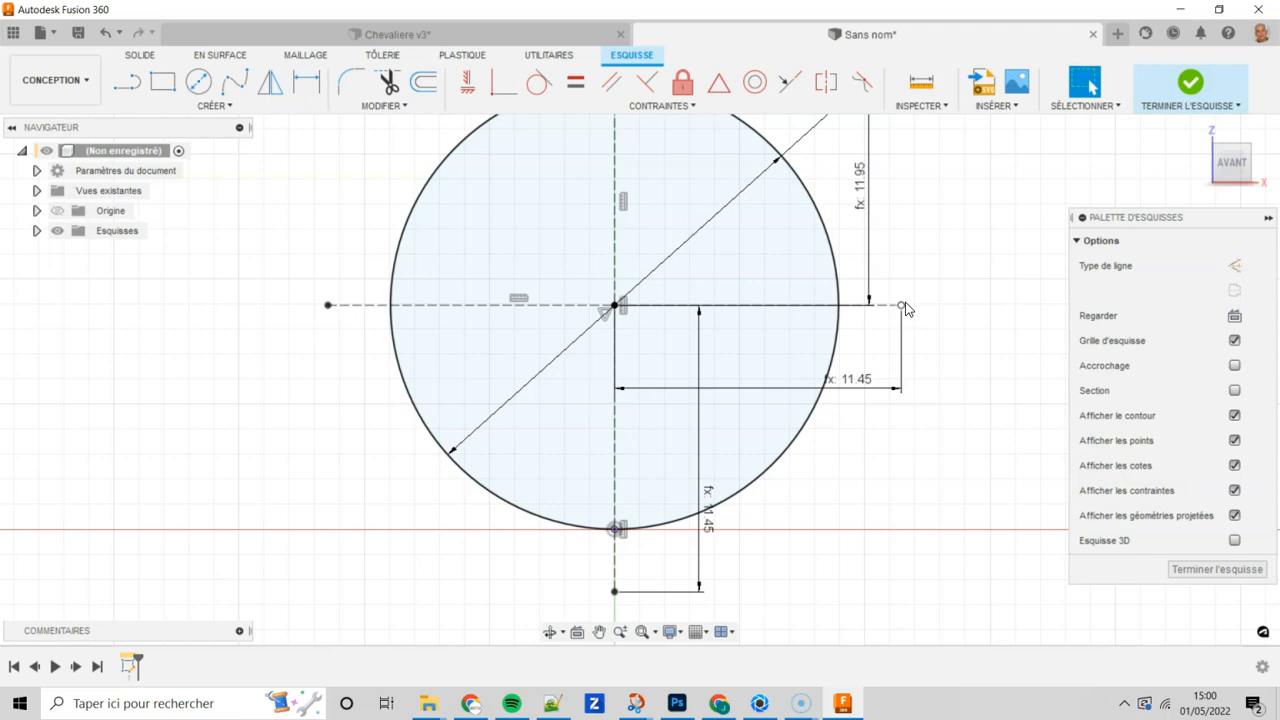
Step: Change the horizontal line's half-length dimension to the expression d4+0.1
double_click(862, 390)
type("d4+0.1")
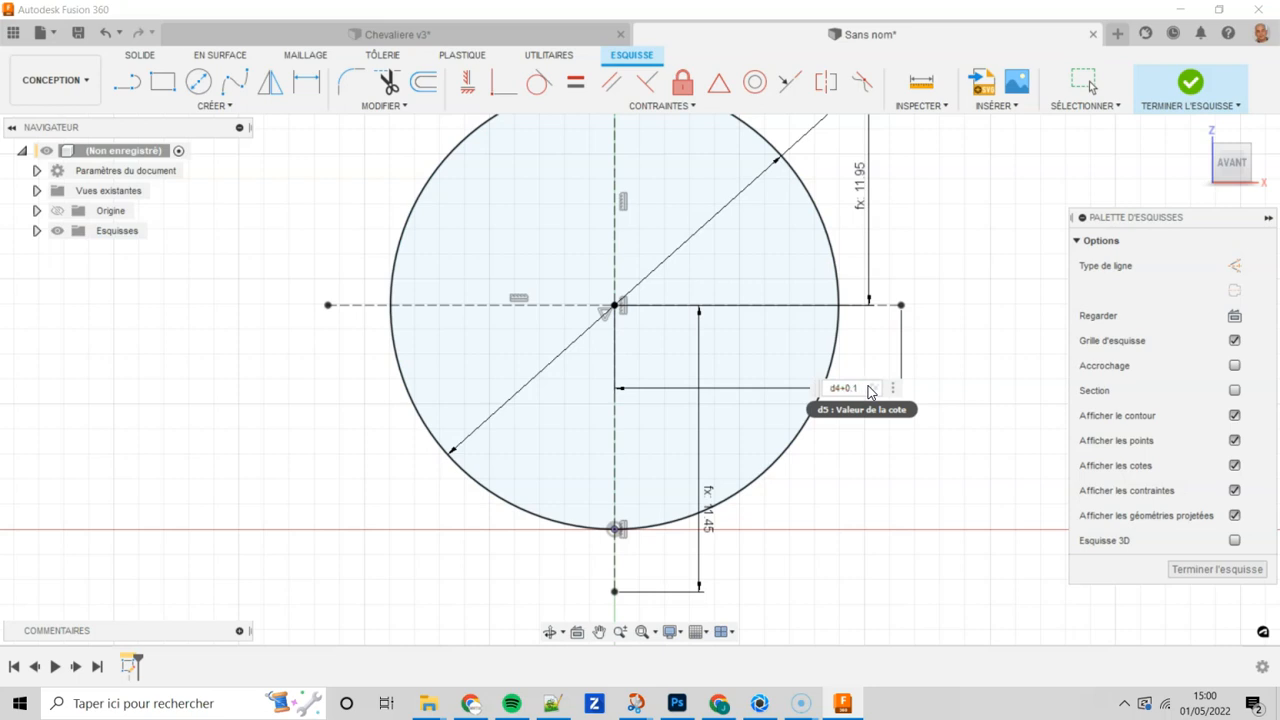
key("Return")
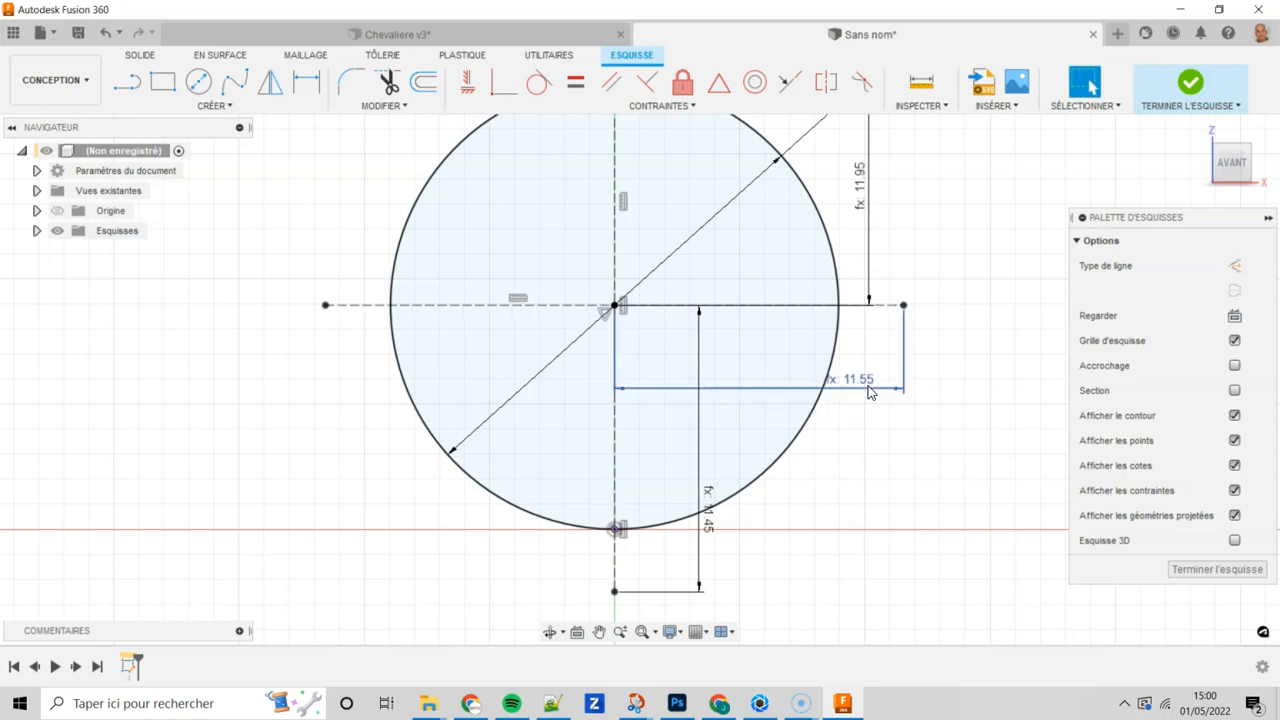
Step: Remove the 0.1 mm offset from the horizontal line's half-length dimension, leaving the expression d4
double_click(862, 389)
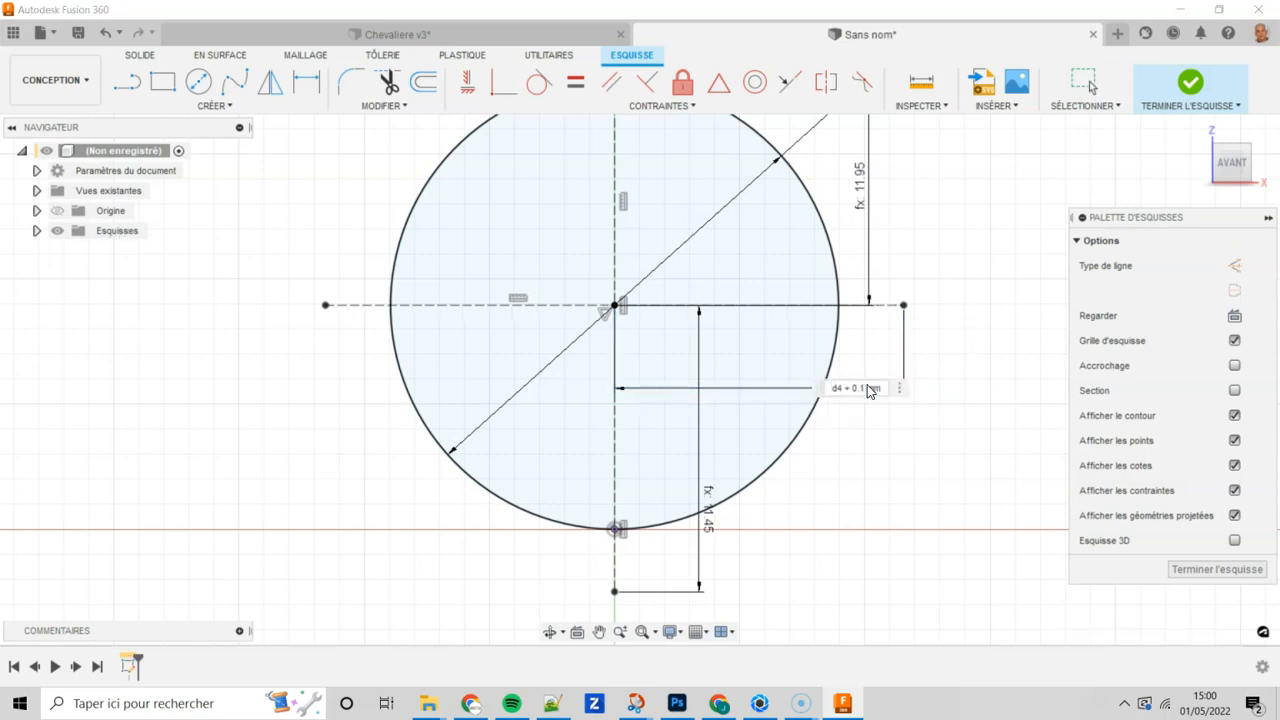
left_click_drag(845, 389, 893, 400)
key("BackSpace")
key("Return")
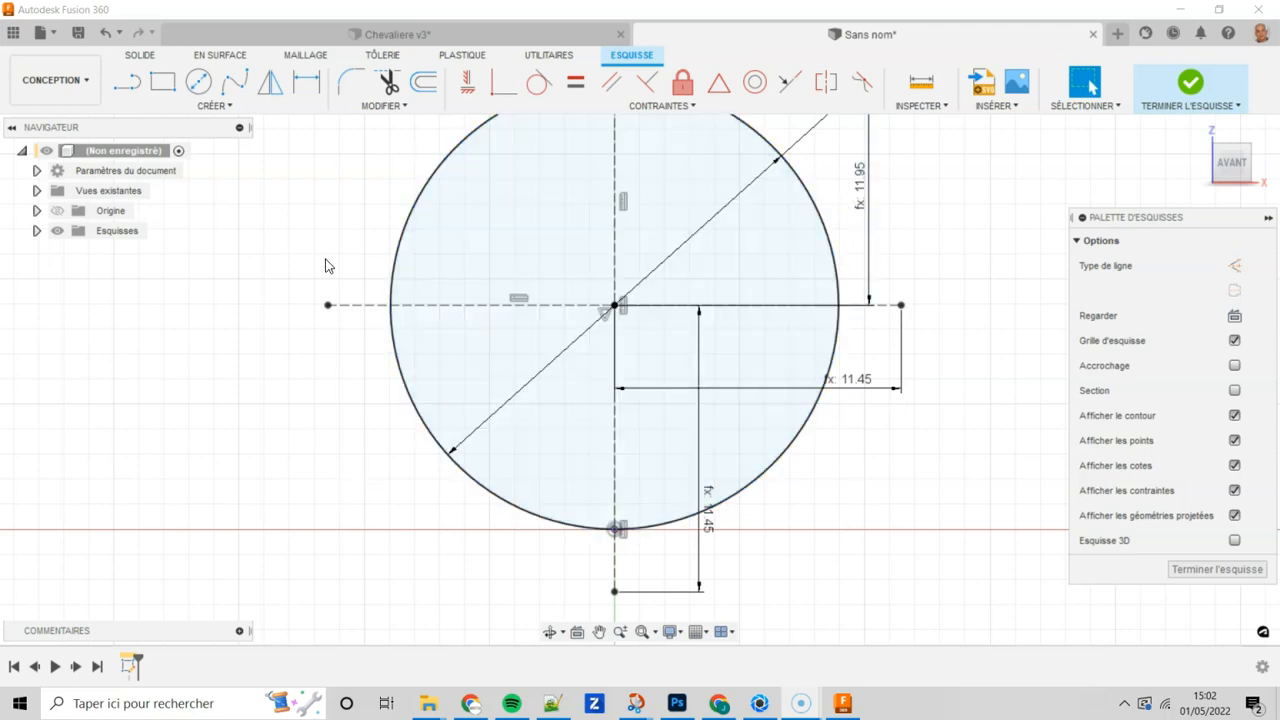
Step: Draw a three-point arc from the vertical line's lower endpoint to the horizontal line's left endpoint, bulging outward around the circle
left_click(226, 106)
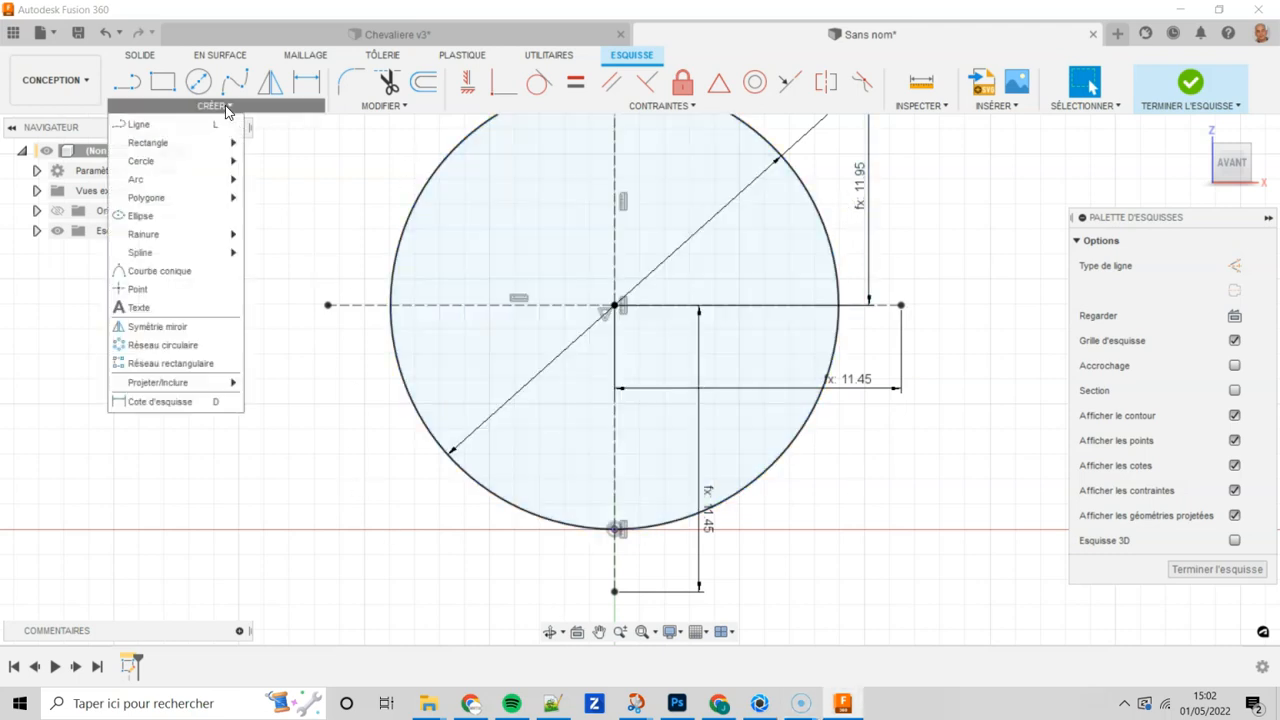
mouse_move(230, 179)
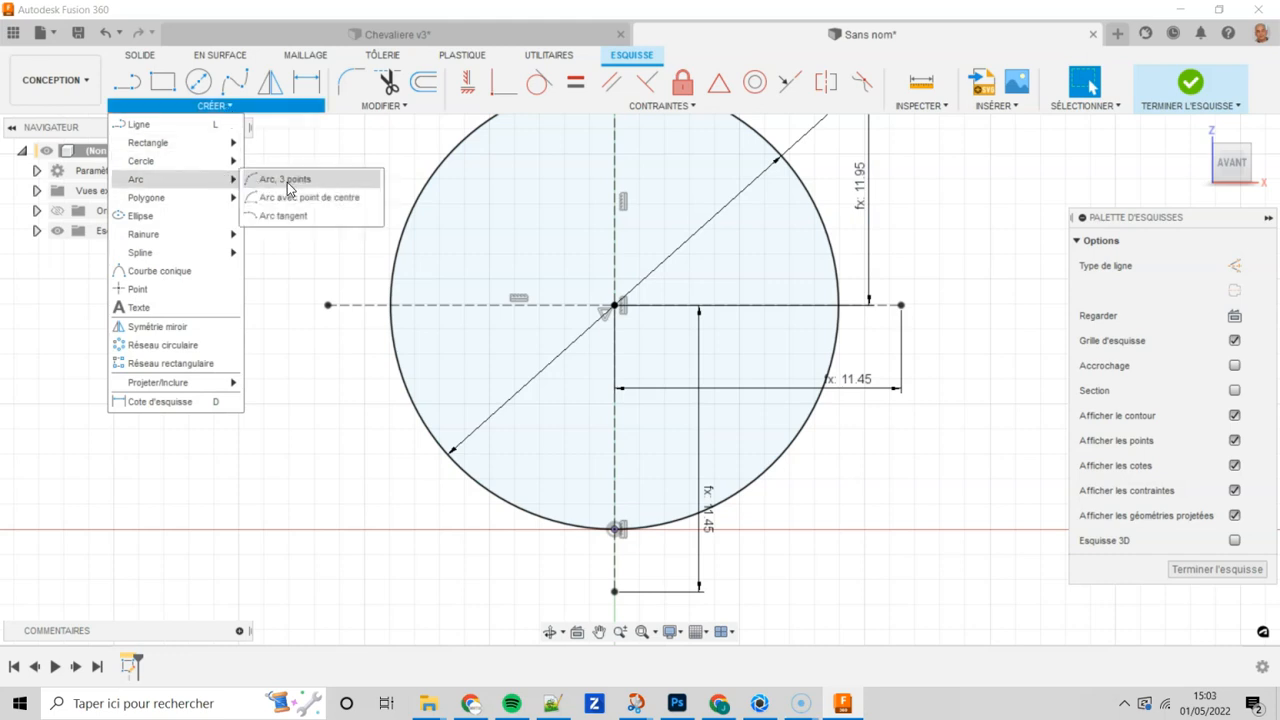
left_click(286, 179)
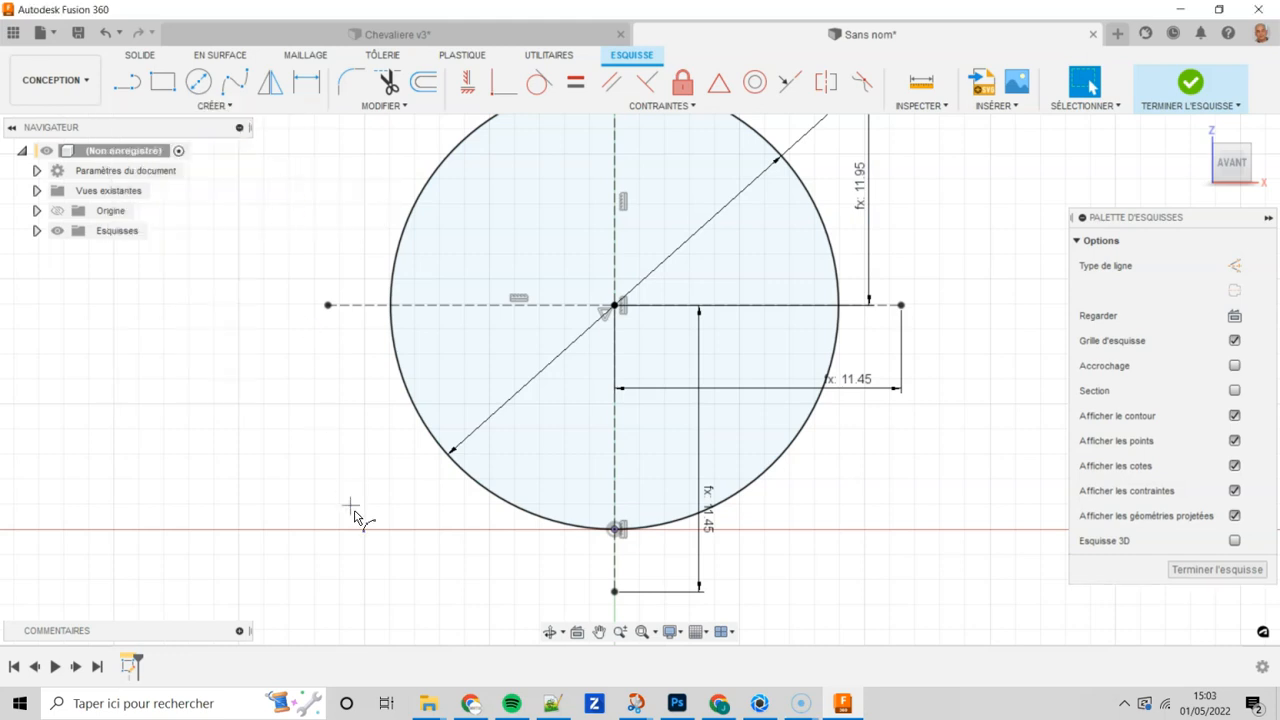
left_click(616, 592)
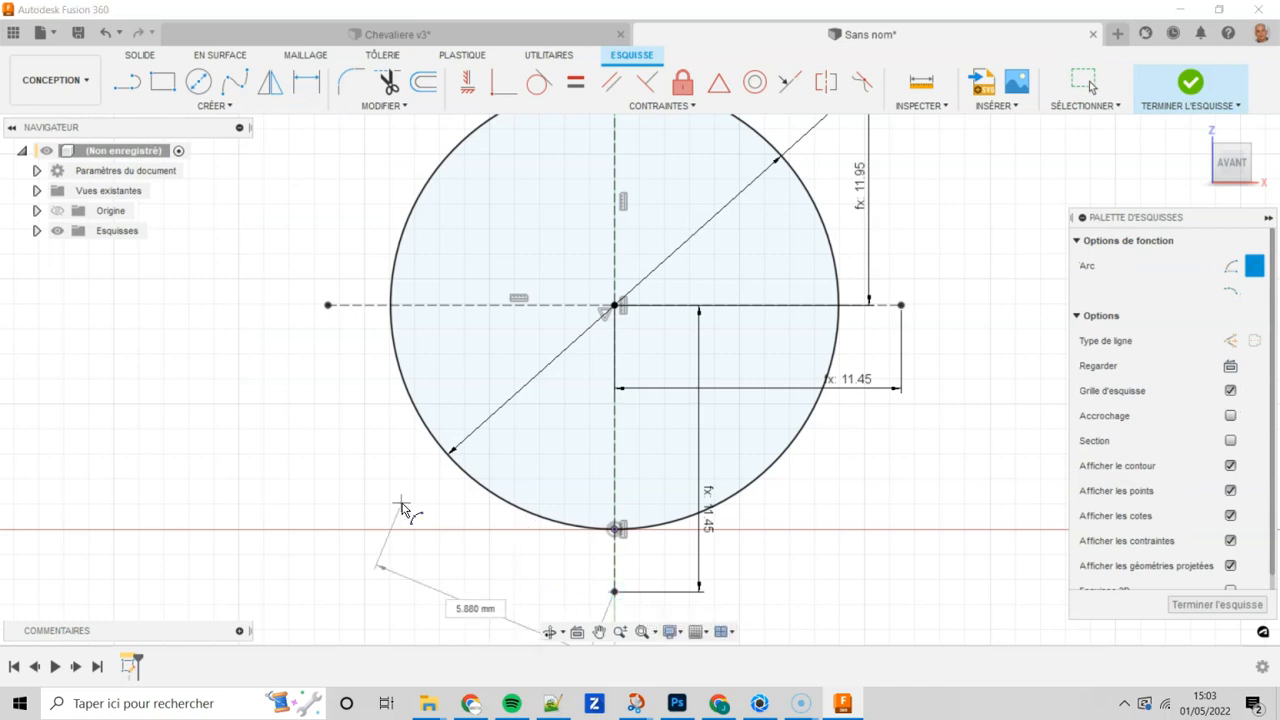
left_click(327, 306)
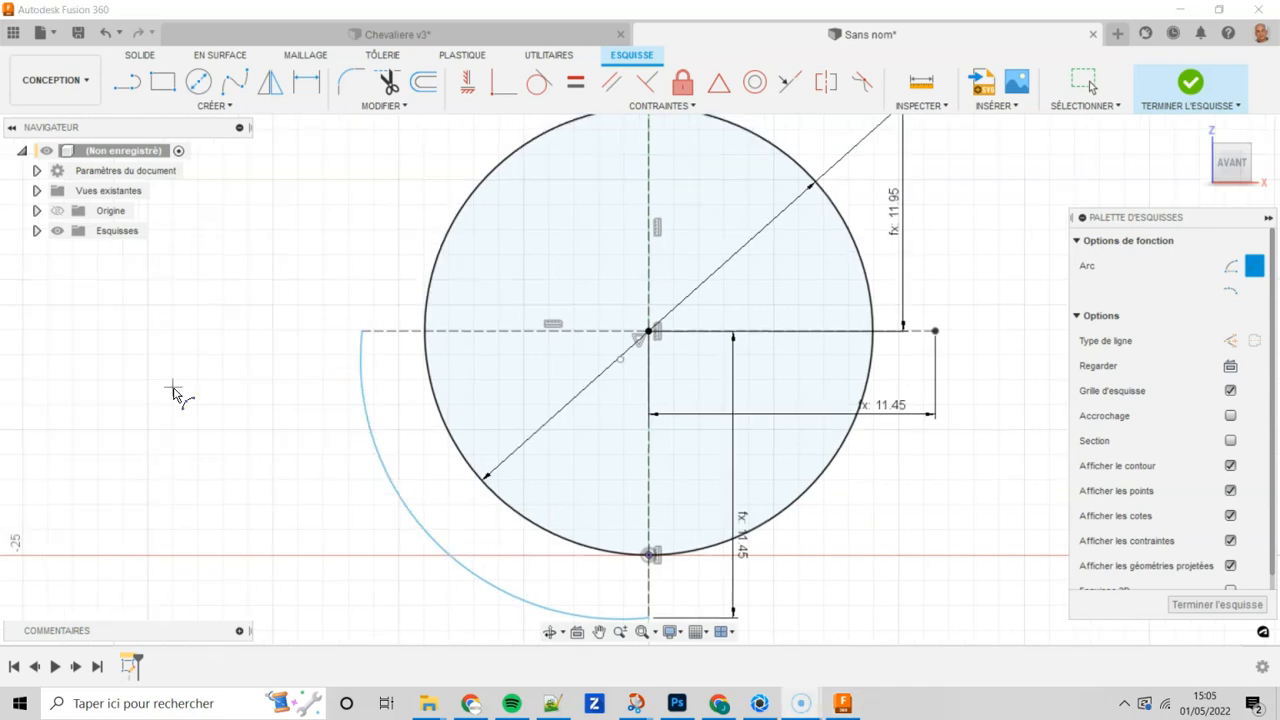
middle_click_drag(266, 300, 254, 411)
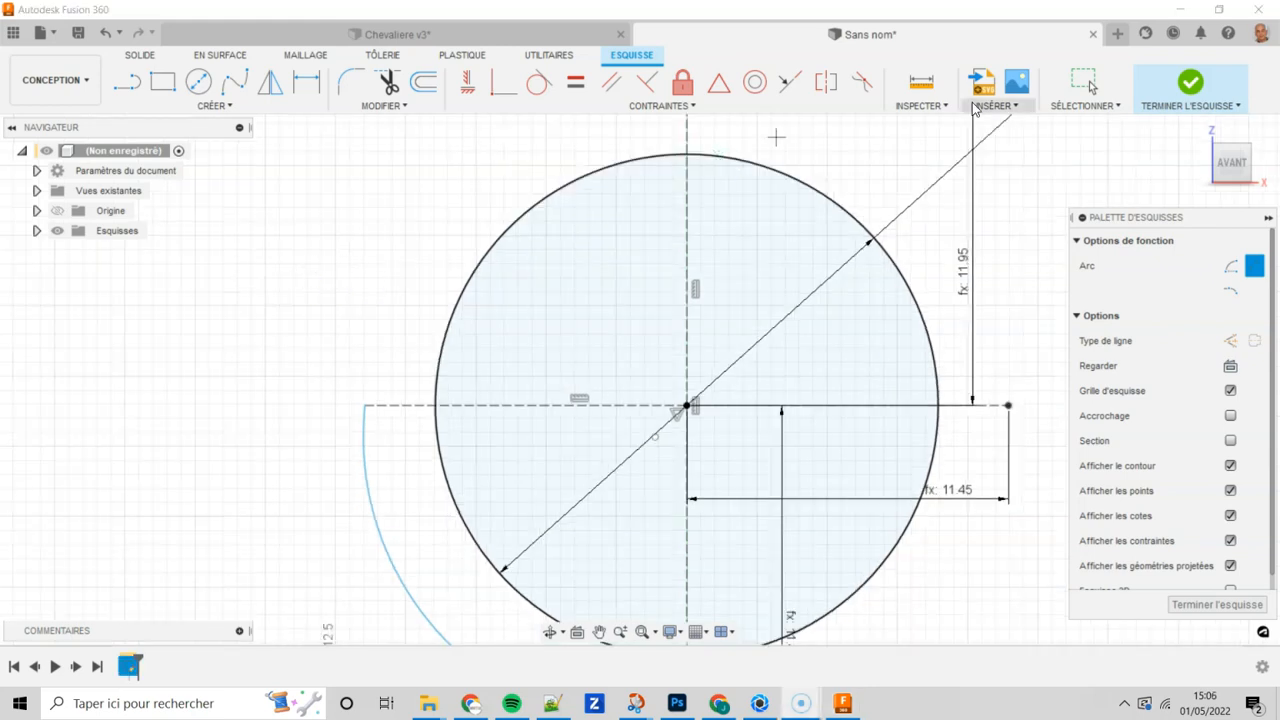
left_click(1087, 84)
Step: Sketch a horizontal line about 11.2 mm long above the vertical construction line's upper endpoint
middle_click_drag(909, 149, 829, 316)
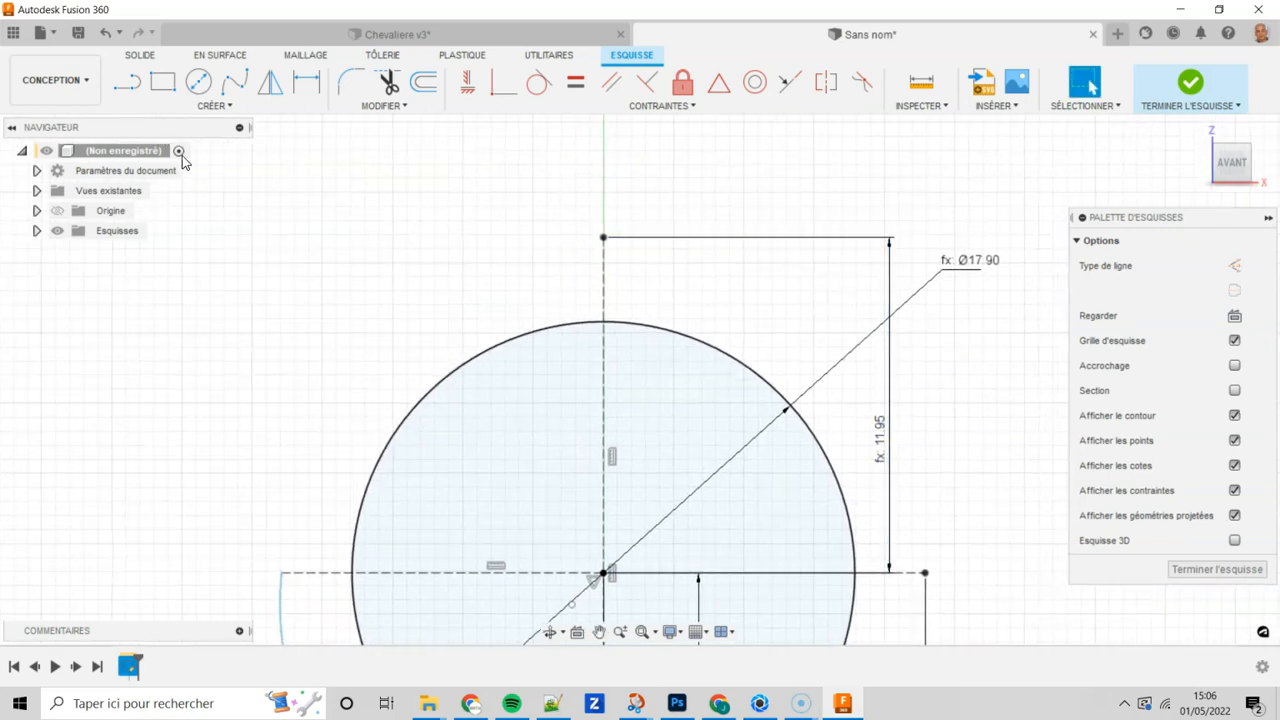
left_click(119, 89)
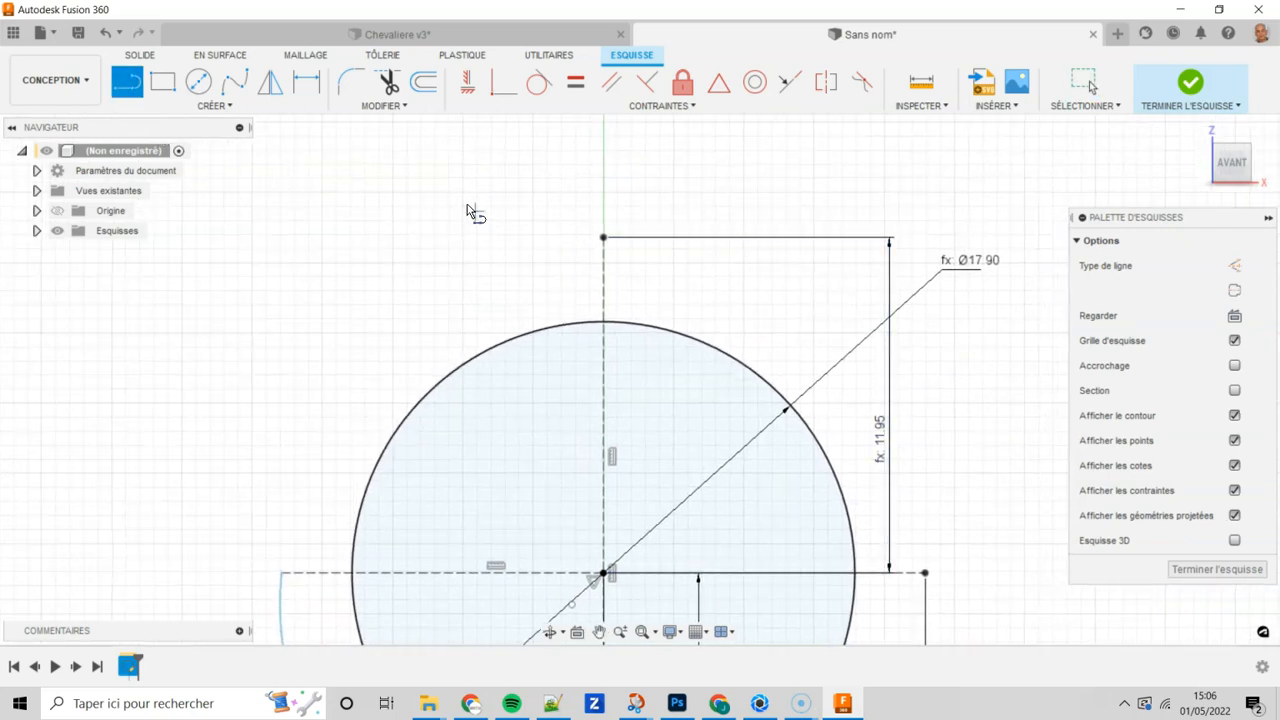
left_click(424, 173)
left_click(741, 173)
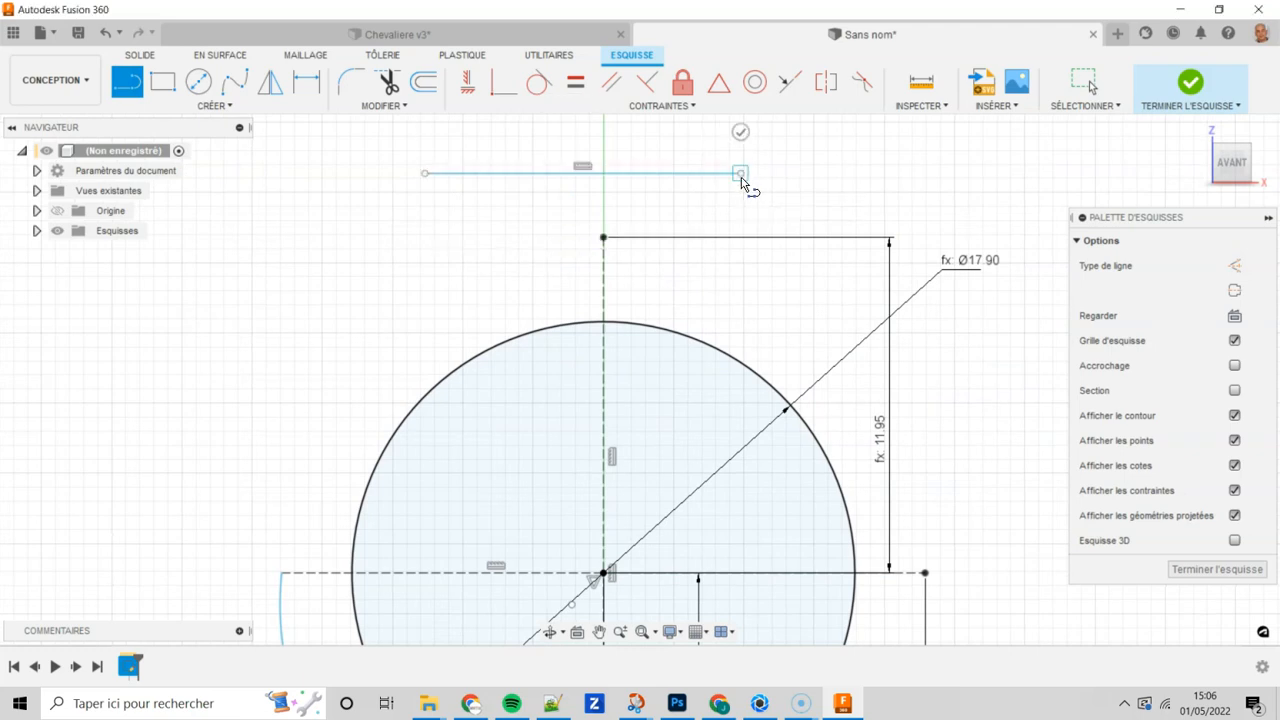
left_click(1080, 80)
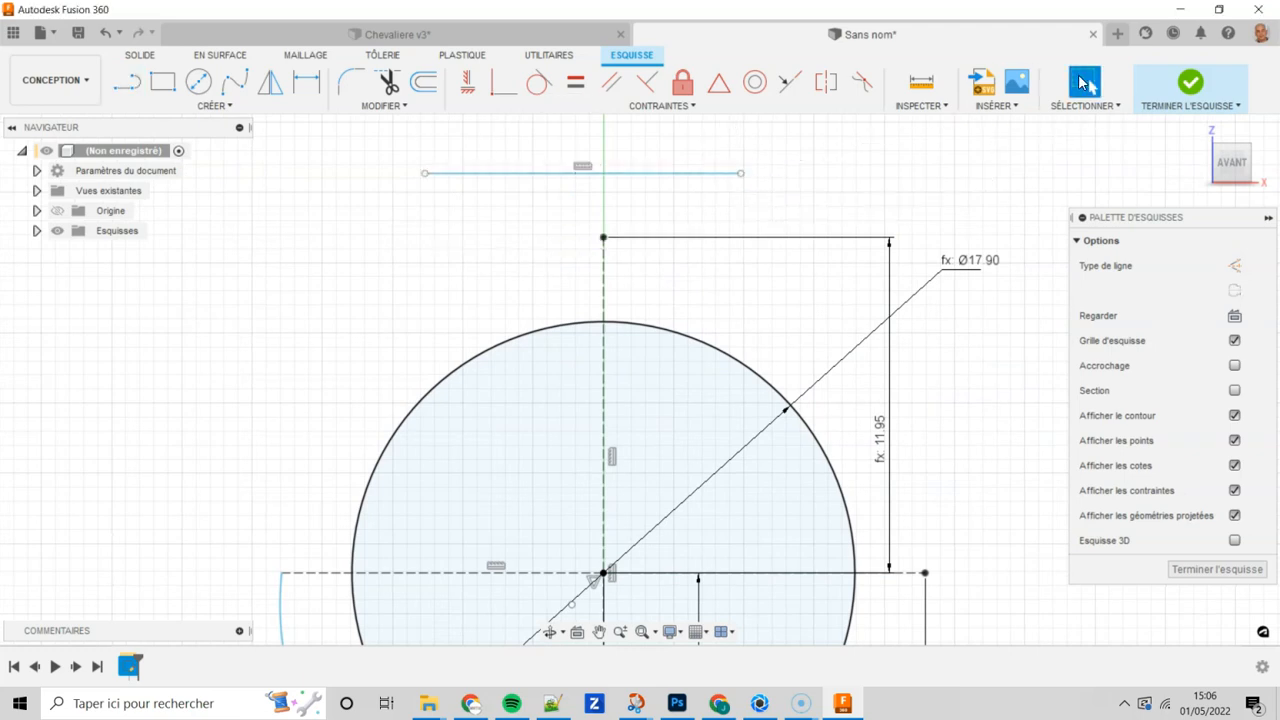
Step: Convert the horizontal line above the circle to a construction line
left_click(672, 173)
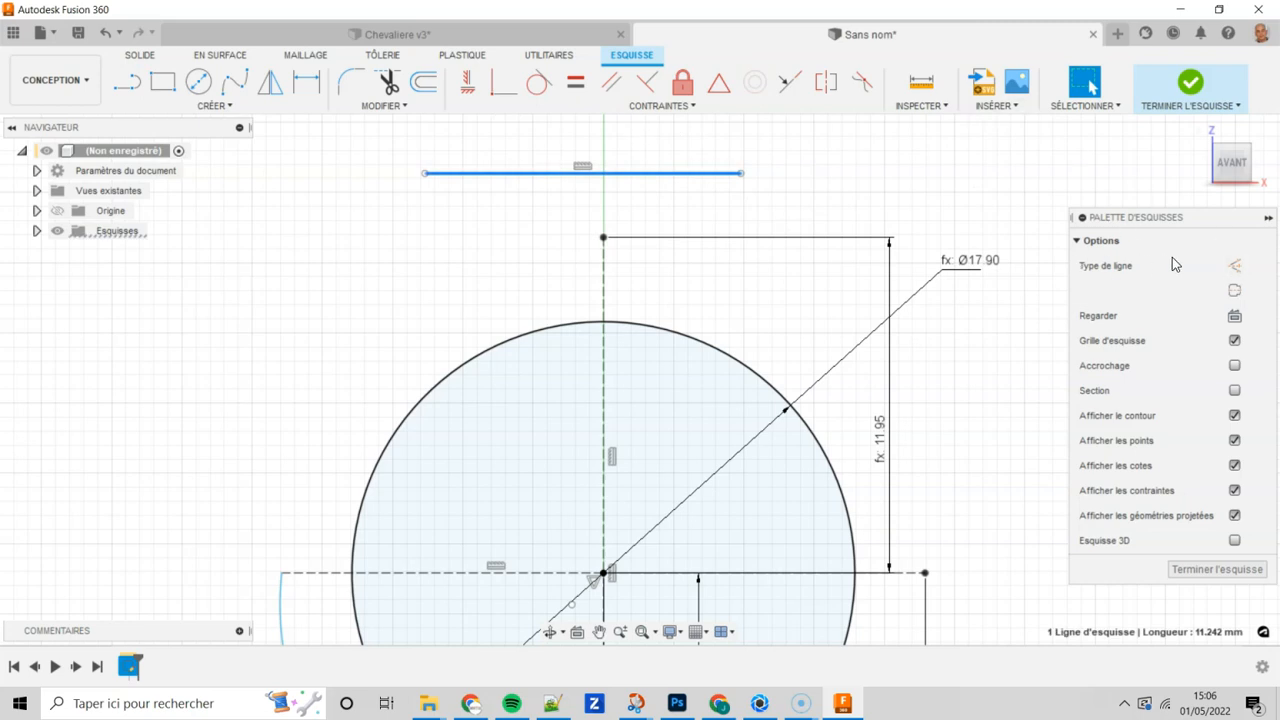
left_click(1235, 266)
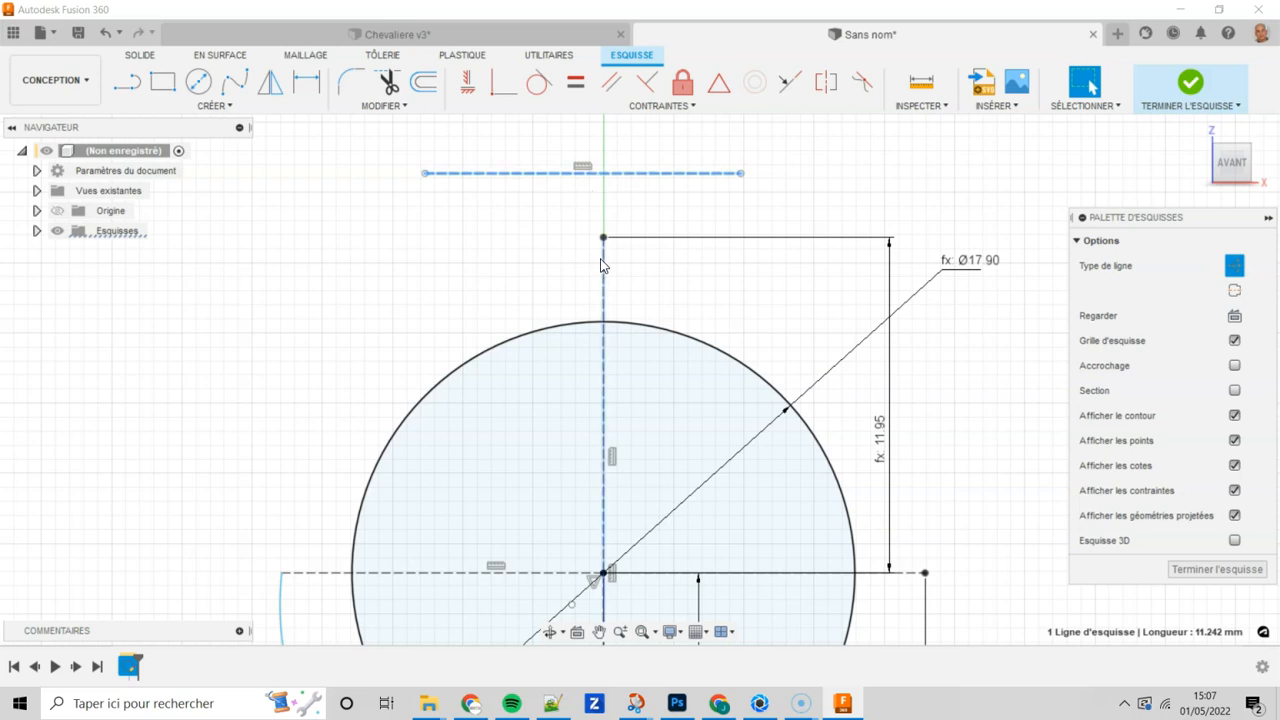
left_click(631, 229)
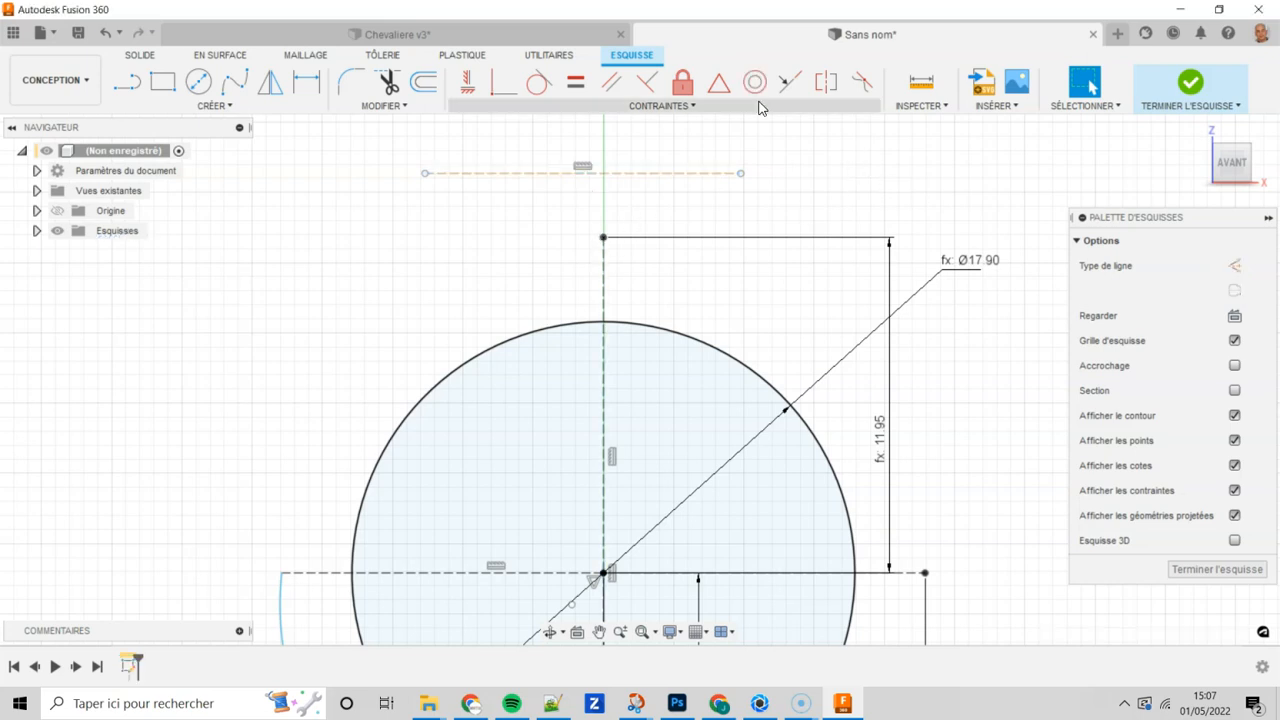
Step: Constrain the upper horizontal line's midpoint to the upper endpoint of the vertical construction line
left_click(718, 87)
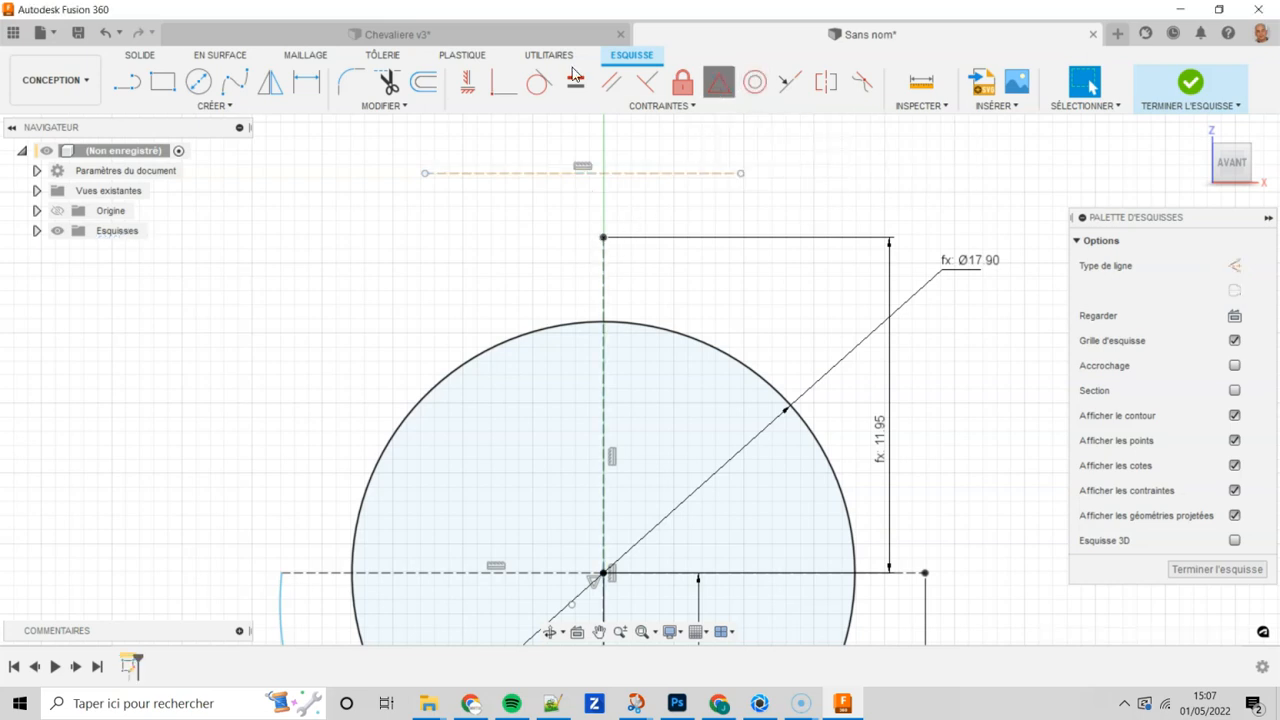
left_click(687, 174)
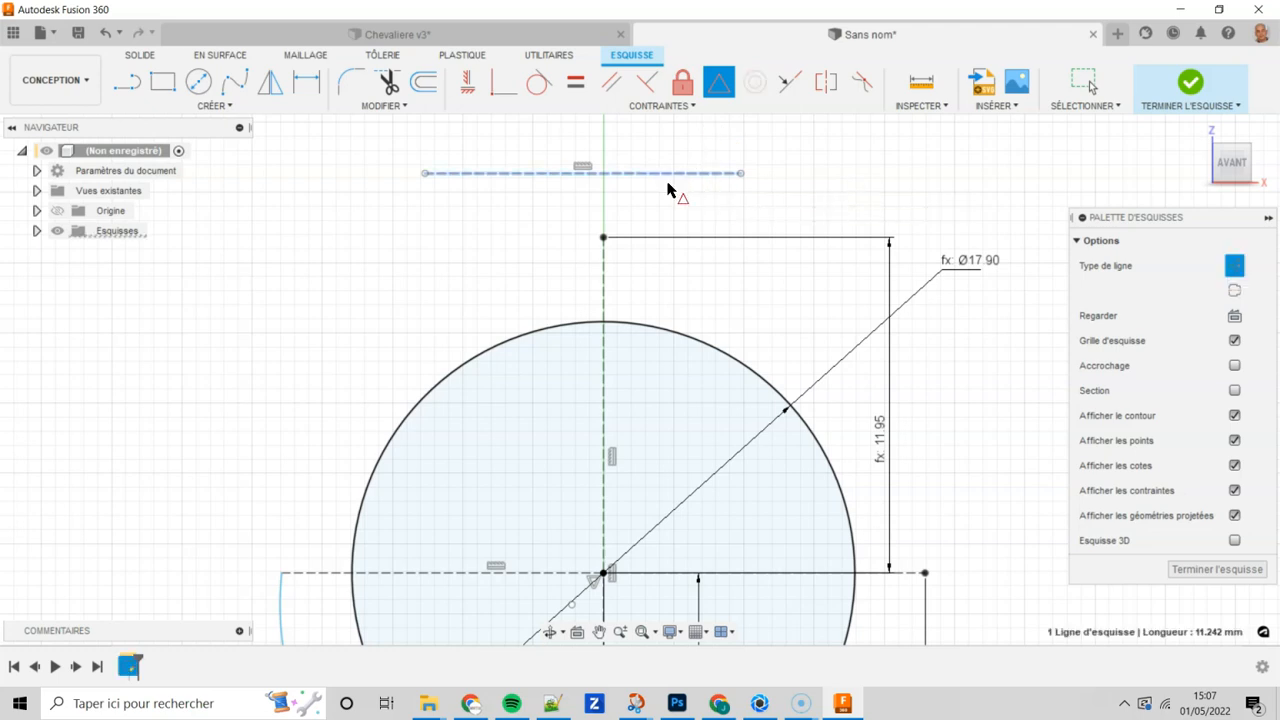
left_click(607, 241)
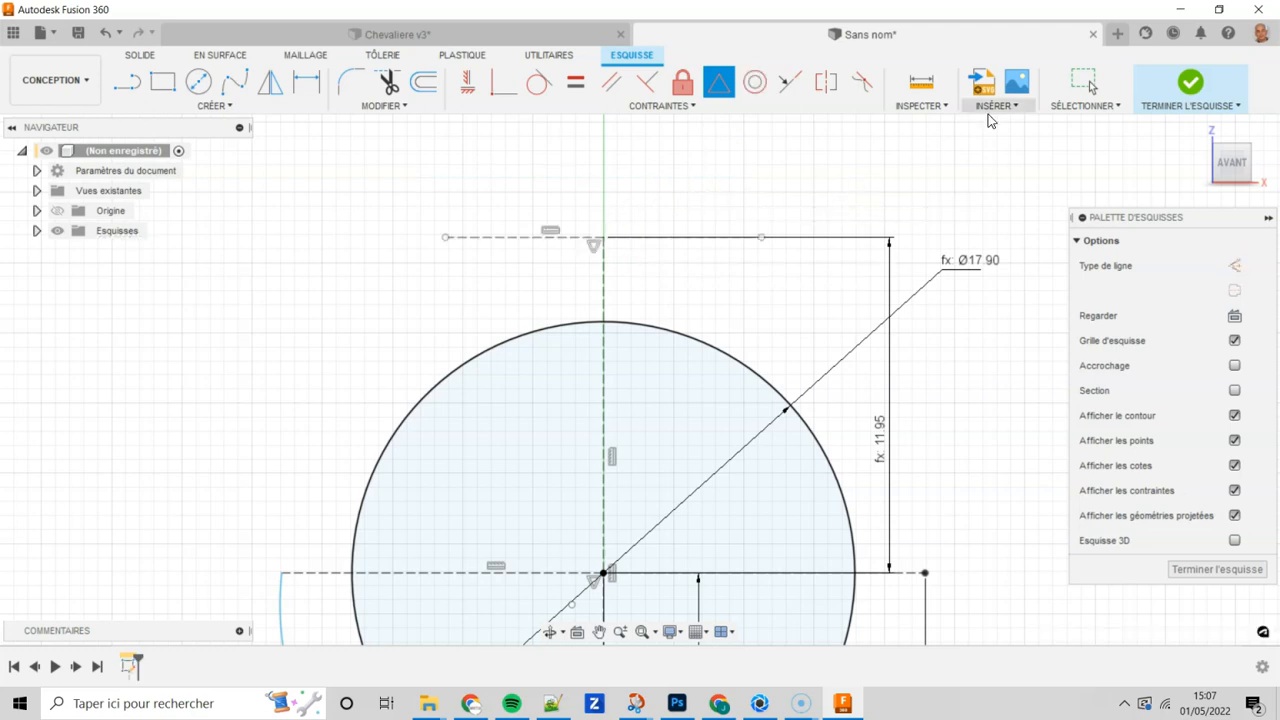
left_click(1082, 88)
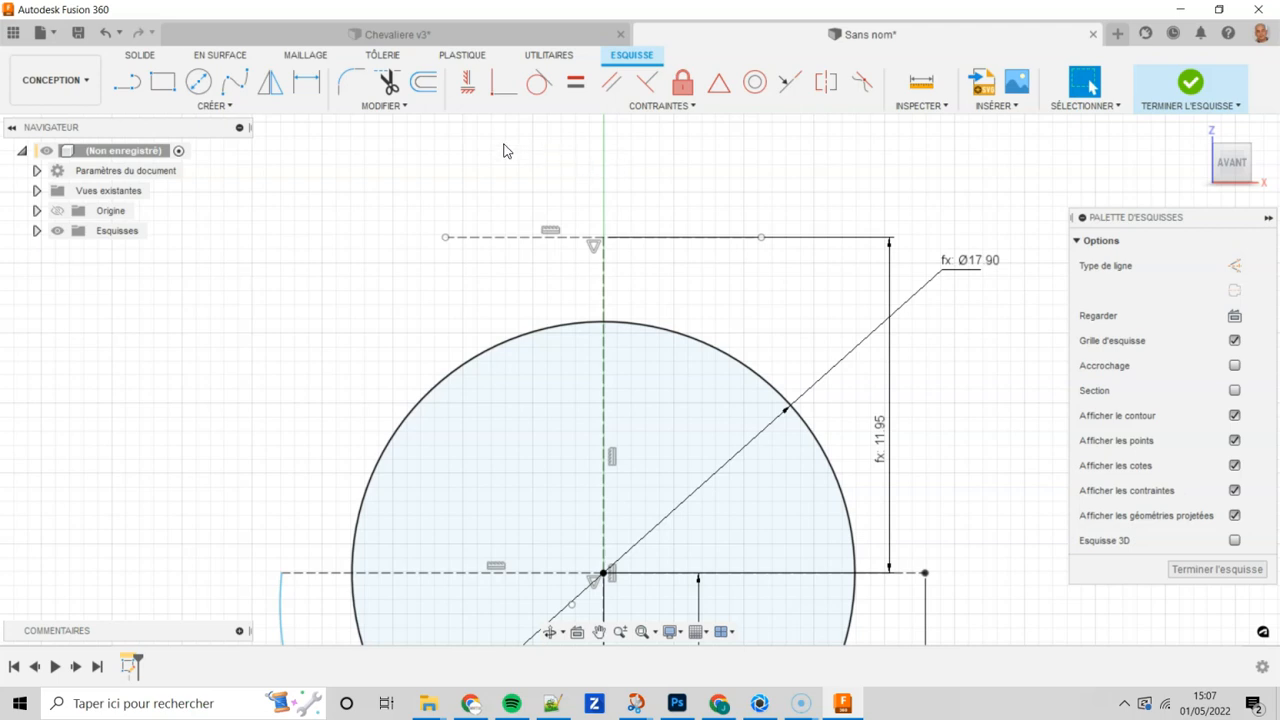
Step: Dimension the upper horizontal construction line's length to 12 mm
key("d")
left_click(502, 238)
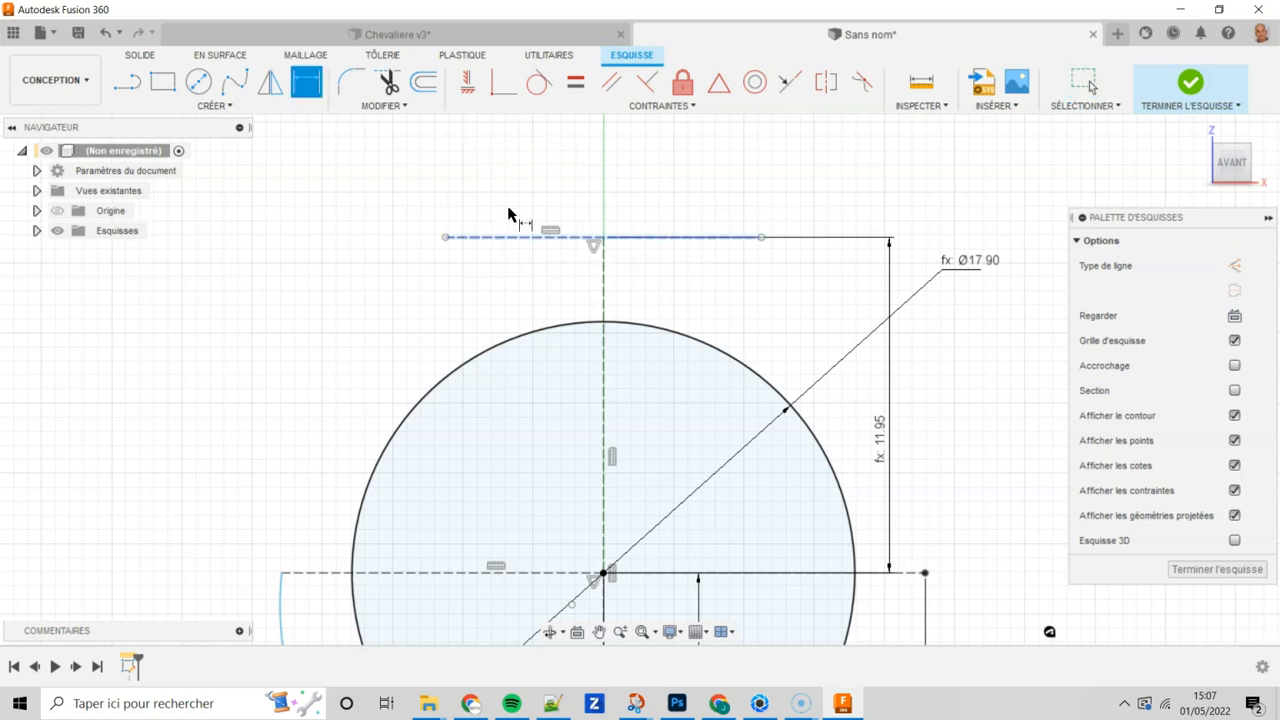
left_click(513, 182)
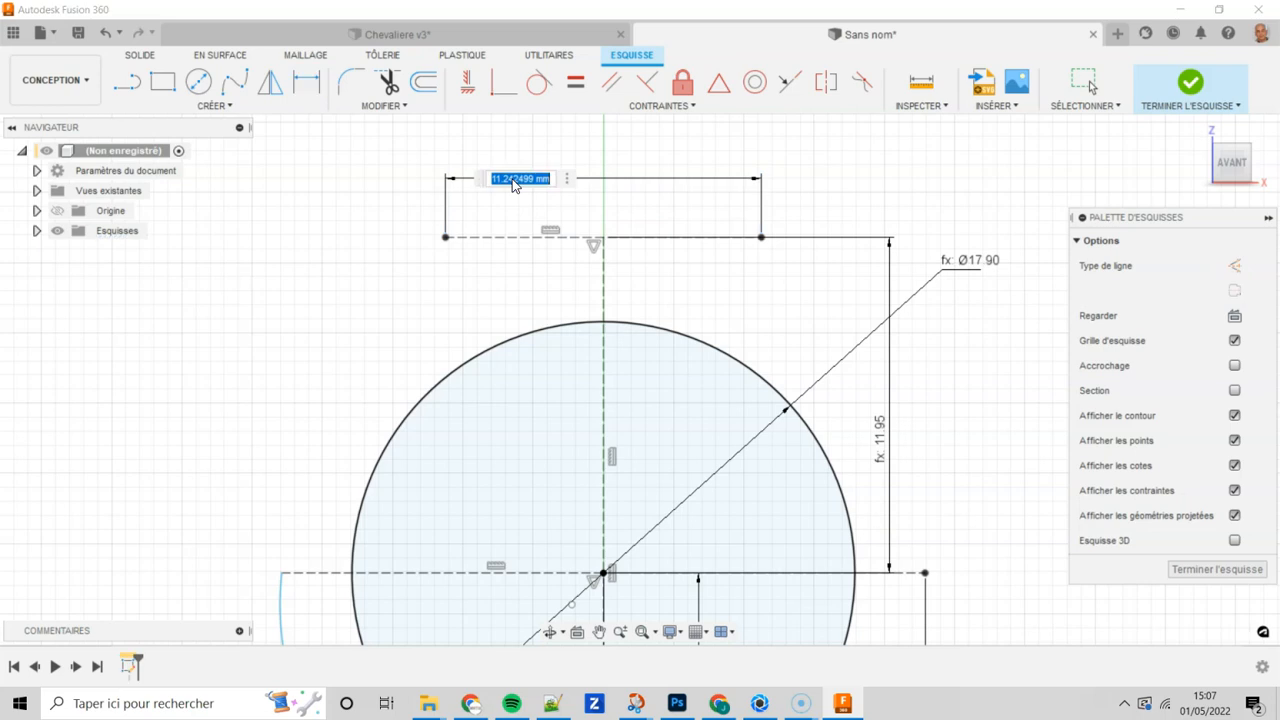
type("12")
key("Return")
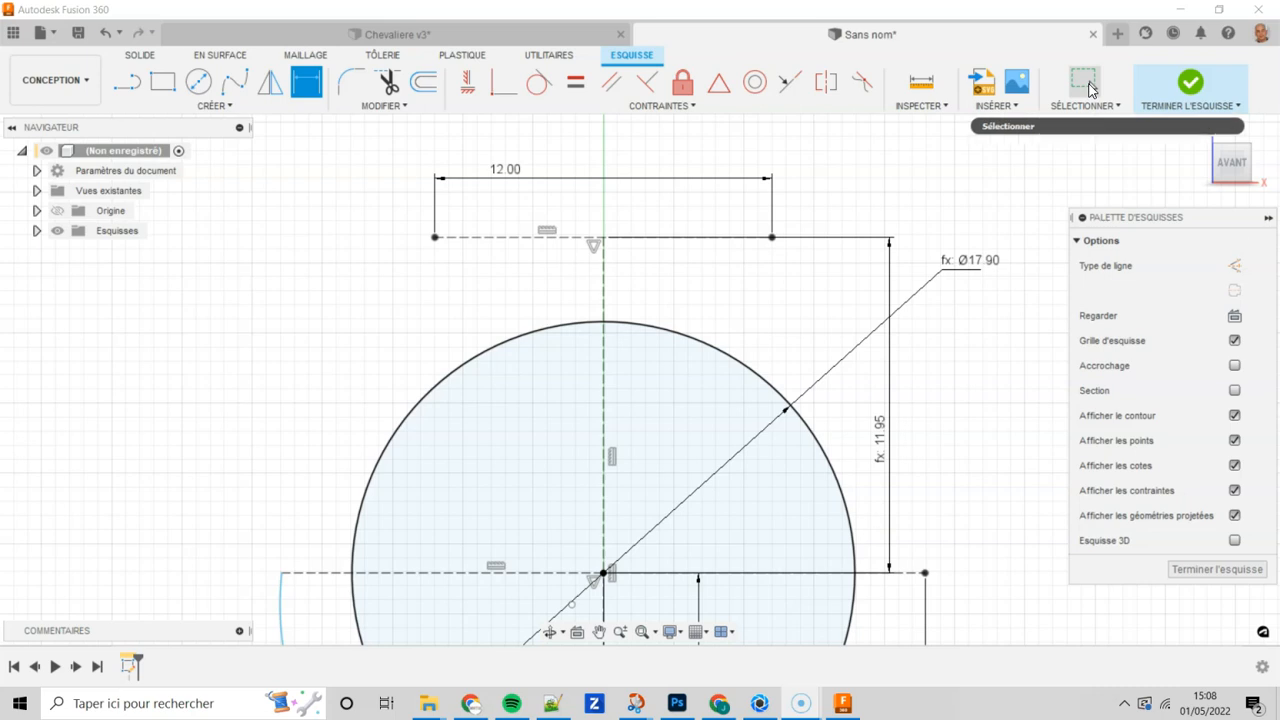
left_click(1087, 84)
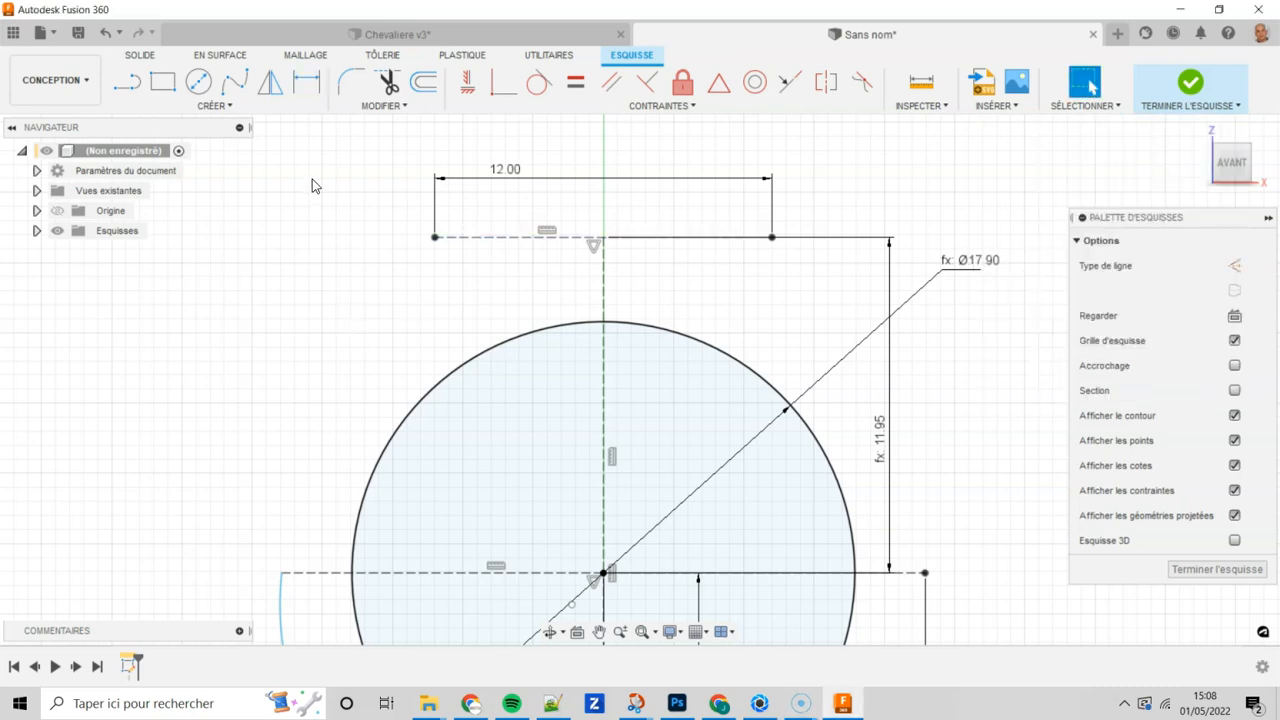
Step: Sketch a three-point arc of about 13 mm radius from the horizontal construction line's left endpoint to the upper construction line's left endpoint
left_click(222, 106)
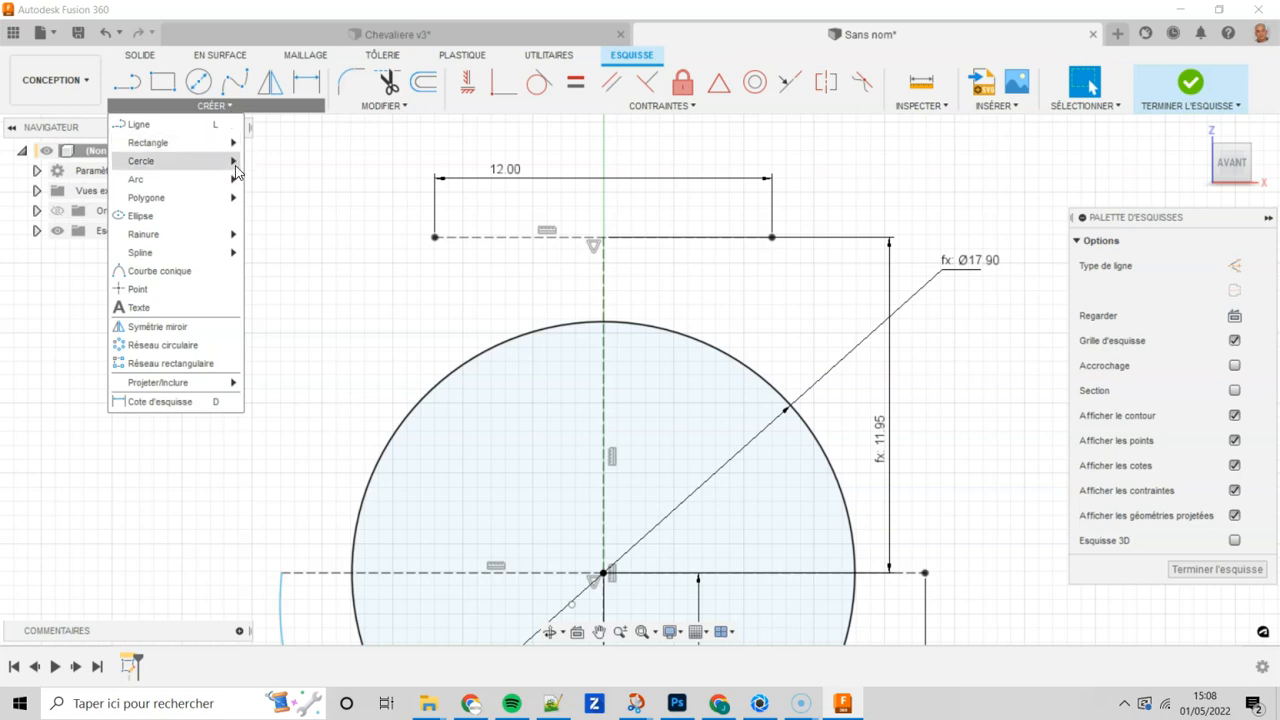
mouse_move(230, 179)
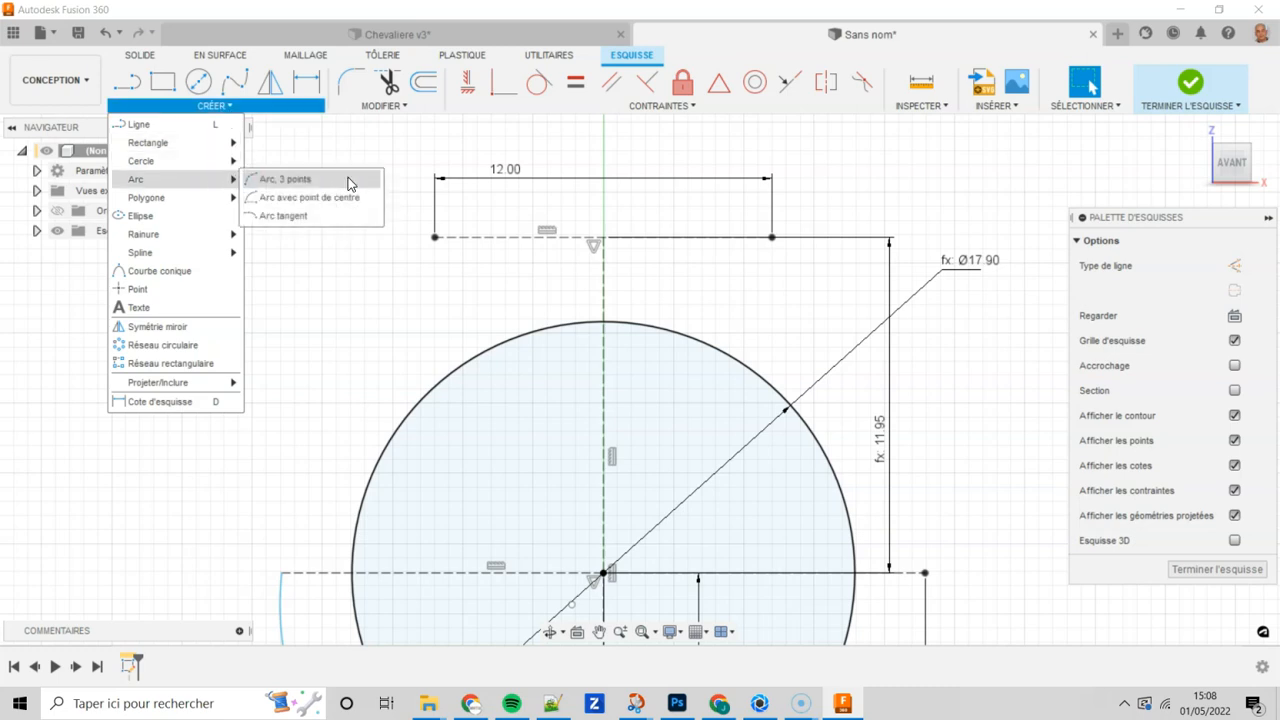
left_click(290, 179)
left_click(282, 573)
left_click(434, 237)
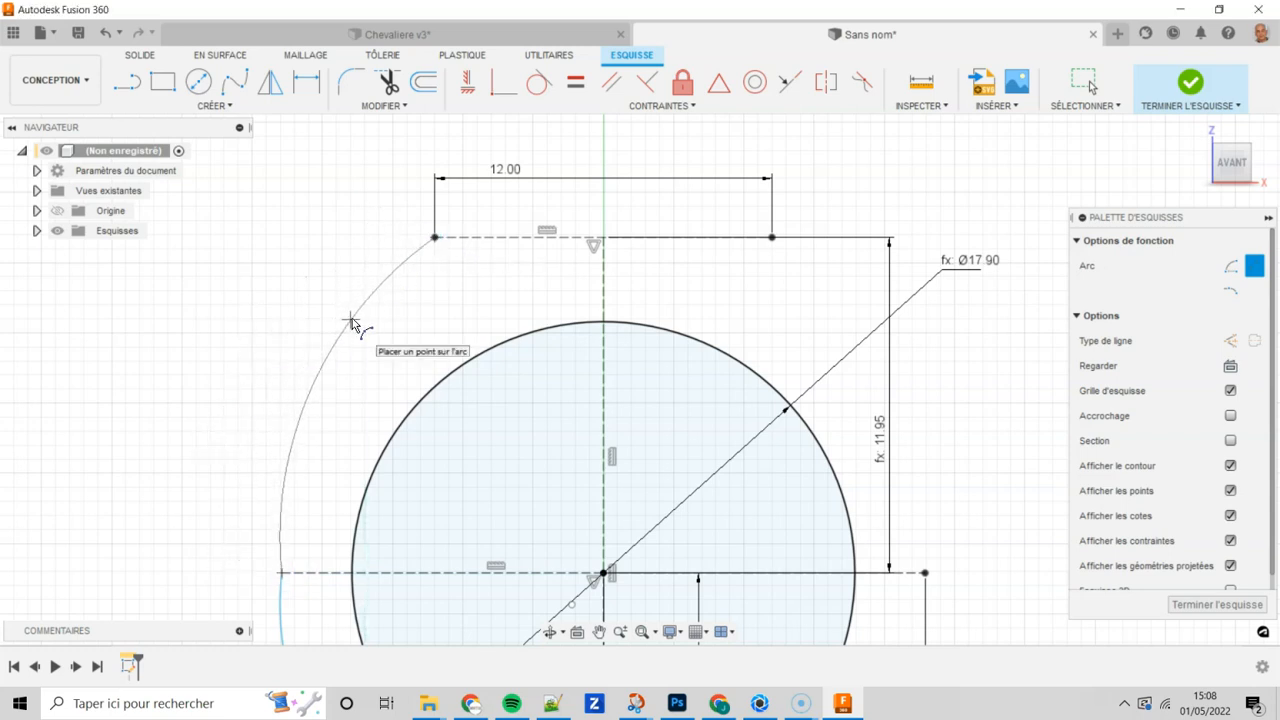
left_click(352, 322)
key("Escape")
Step: Make the upper-left arc tangent to the lower-left arc where they meet at the horizontal construction line
mouse_move(136, 564)
middle_mouse_down()
mouse_move(110, 450)
mouse_move(191, 409)
mouse_move(188, 390)
middle_mouse_up()
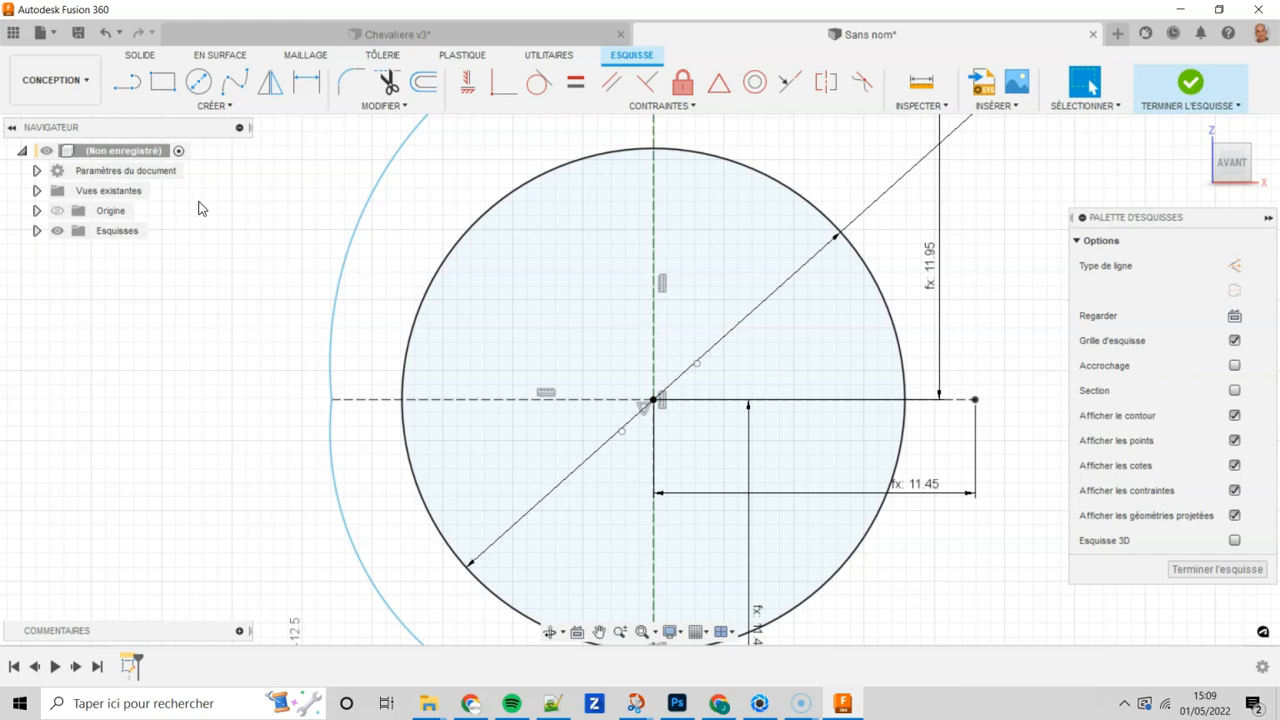
left_click(539, 84)
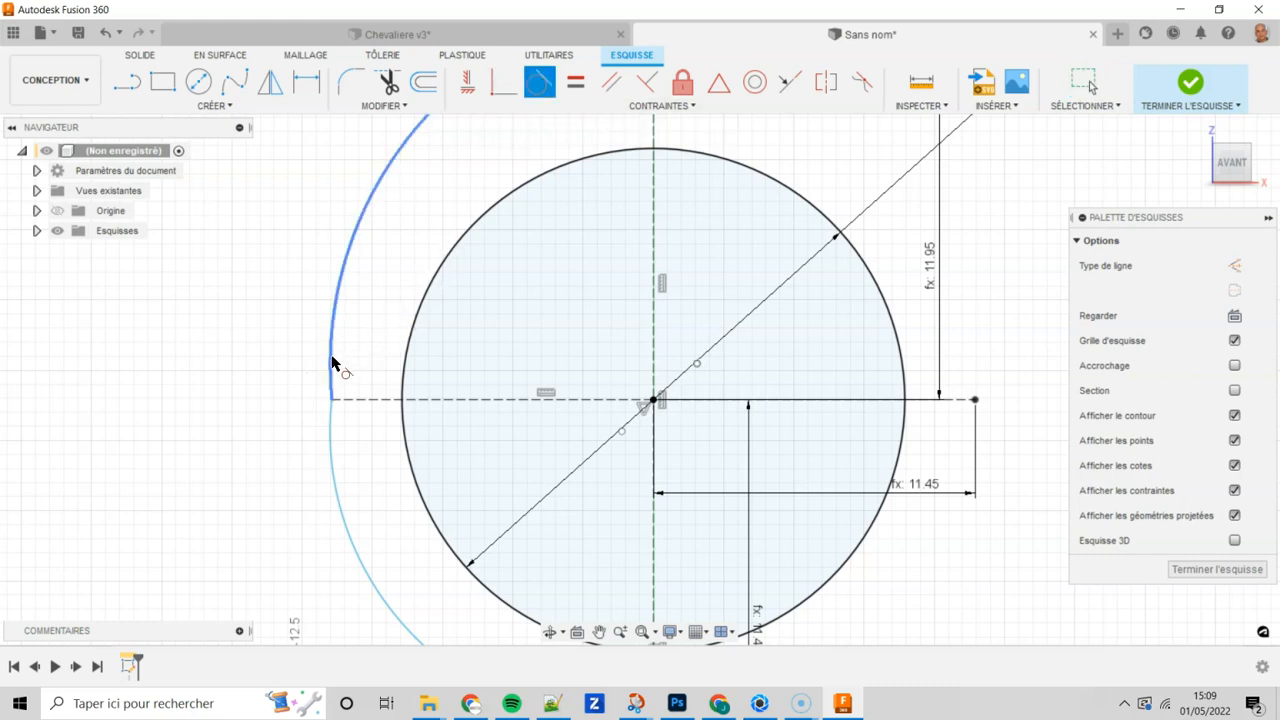
left_click(332, 366)
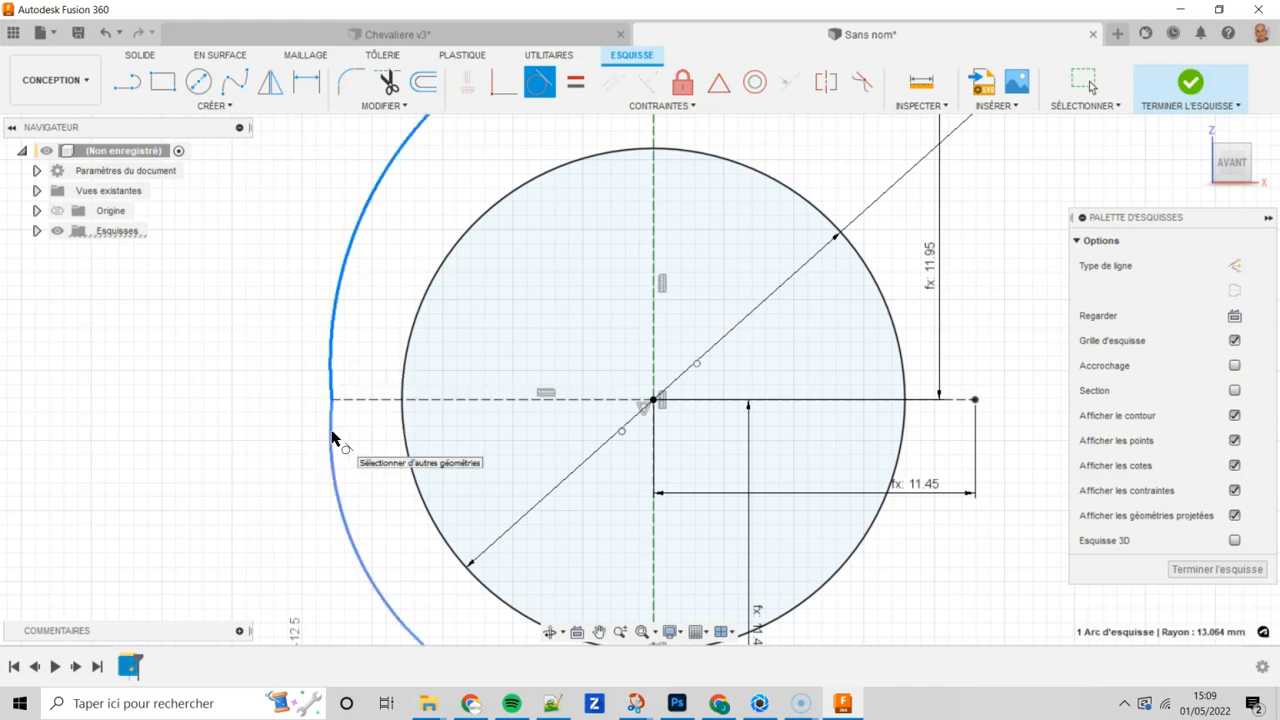
left_click(332, 438)
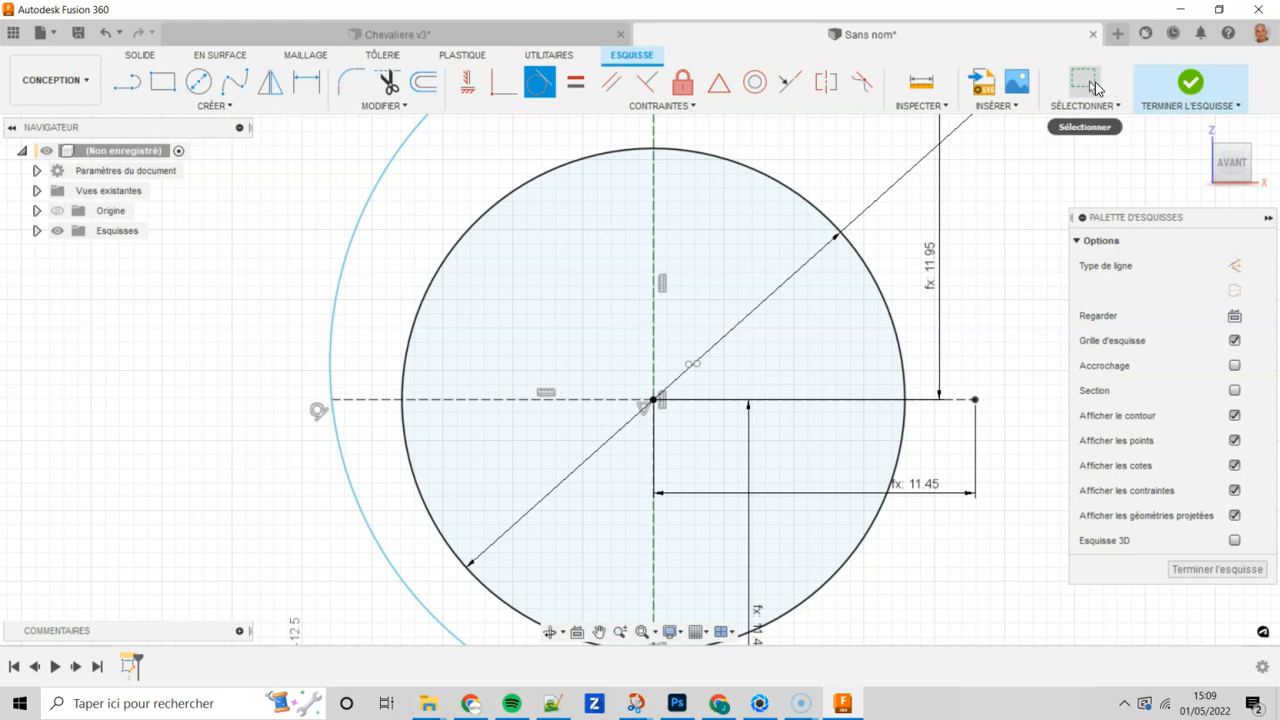
left_click(1095, 88)
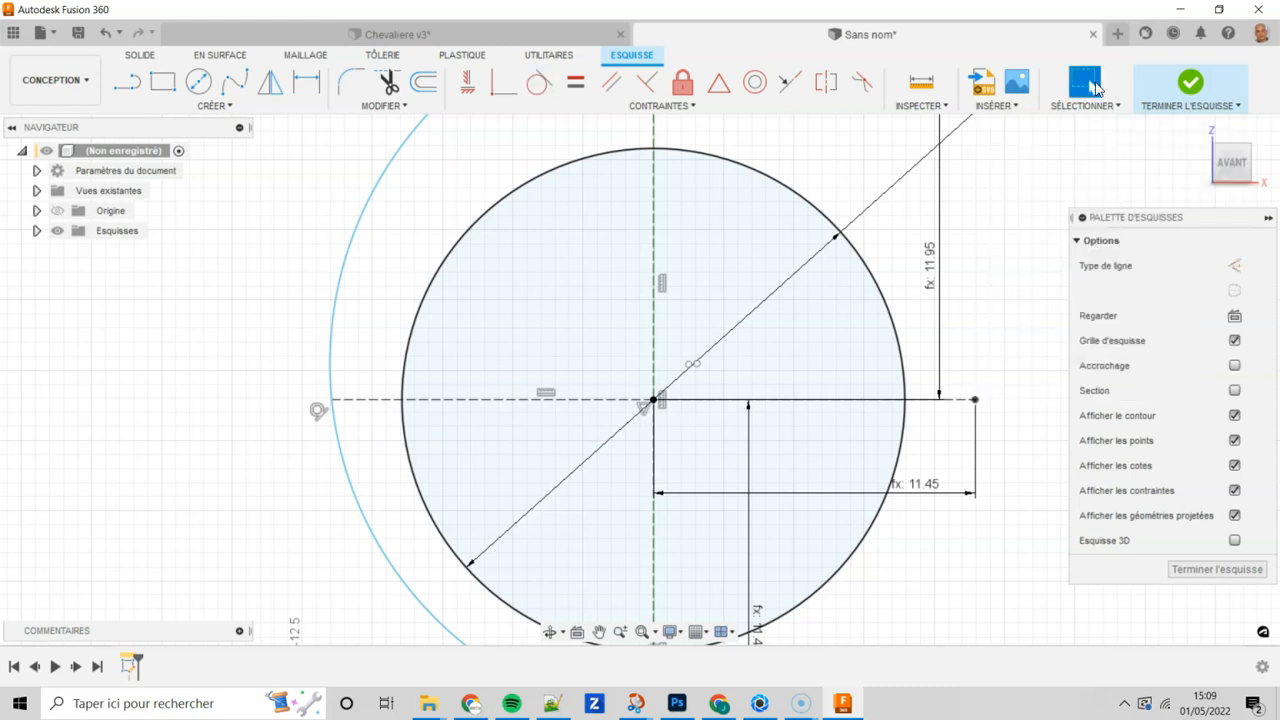
Step: Mirror the two left outer profile arcs about the vertical construction line
scroll(990, 262, "down", 2)
mouse_move(995, 267)
middle_mouse_down()
mouse_move(851, 274)
mouse_move(855, 298)
middle_mouse_up()
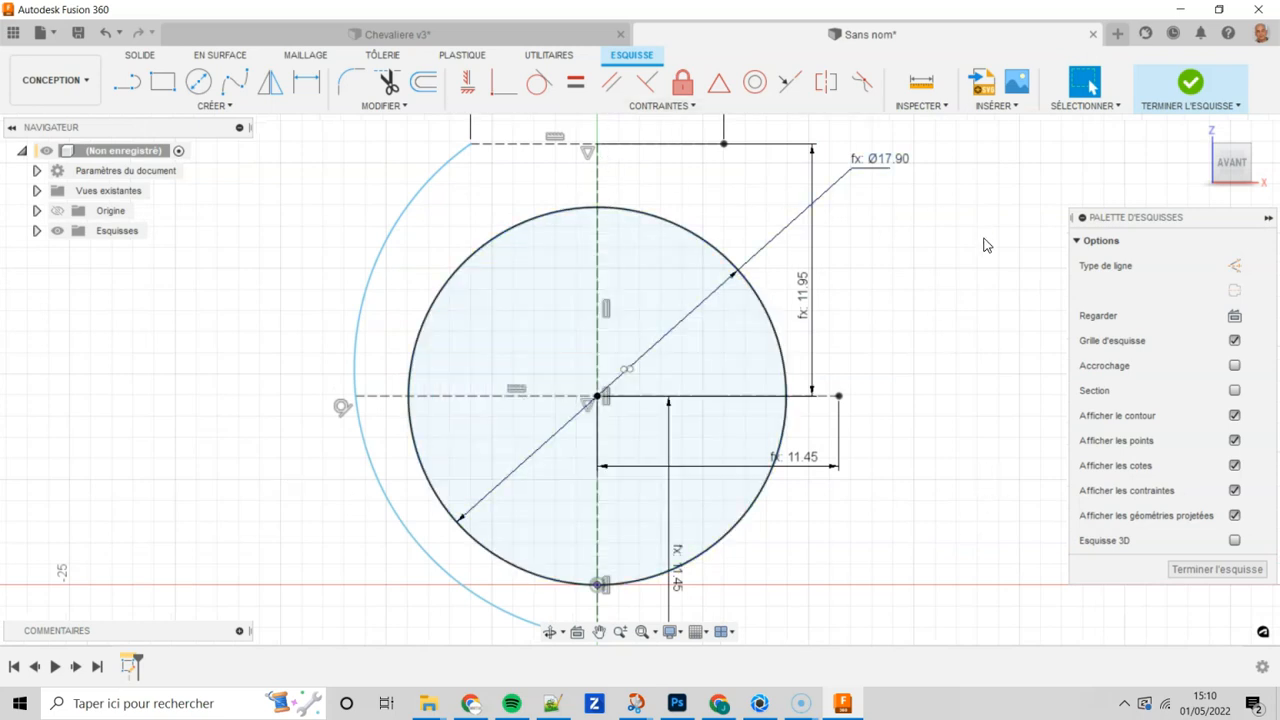
left_click(271, 88)
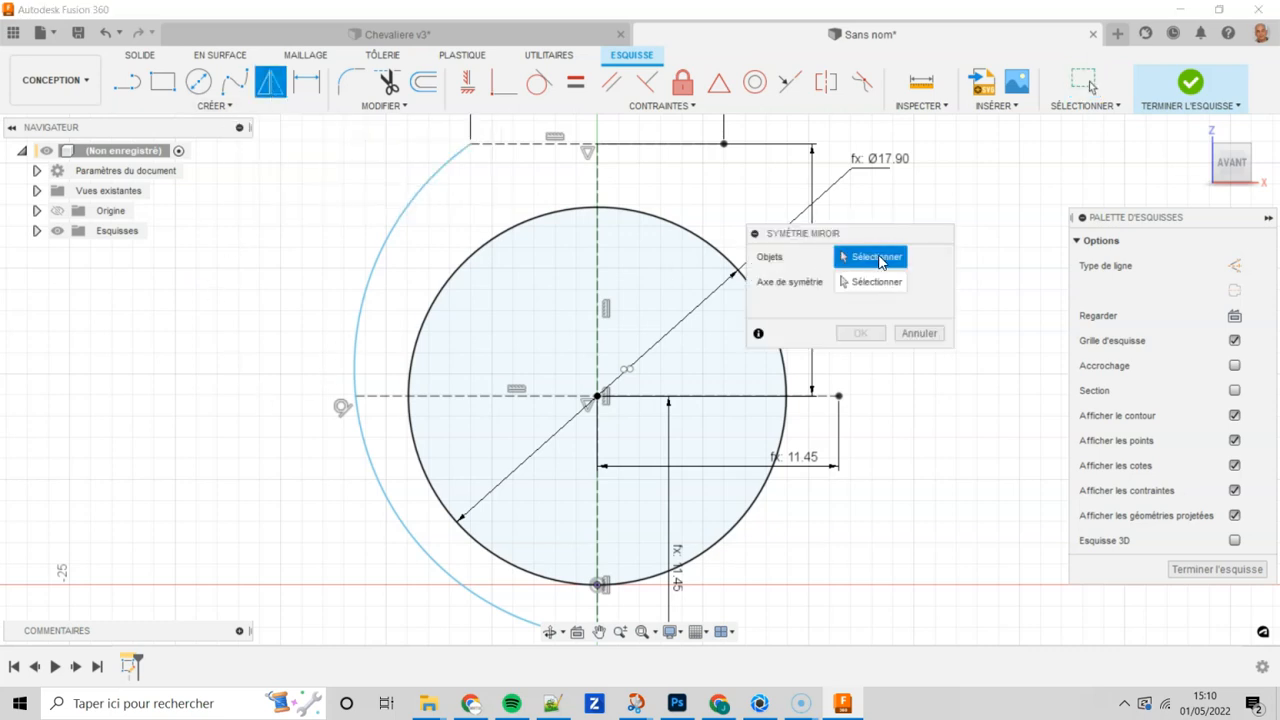
left_click(364, 395)
left_click(362, 408)
left_click(875, 283)
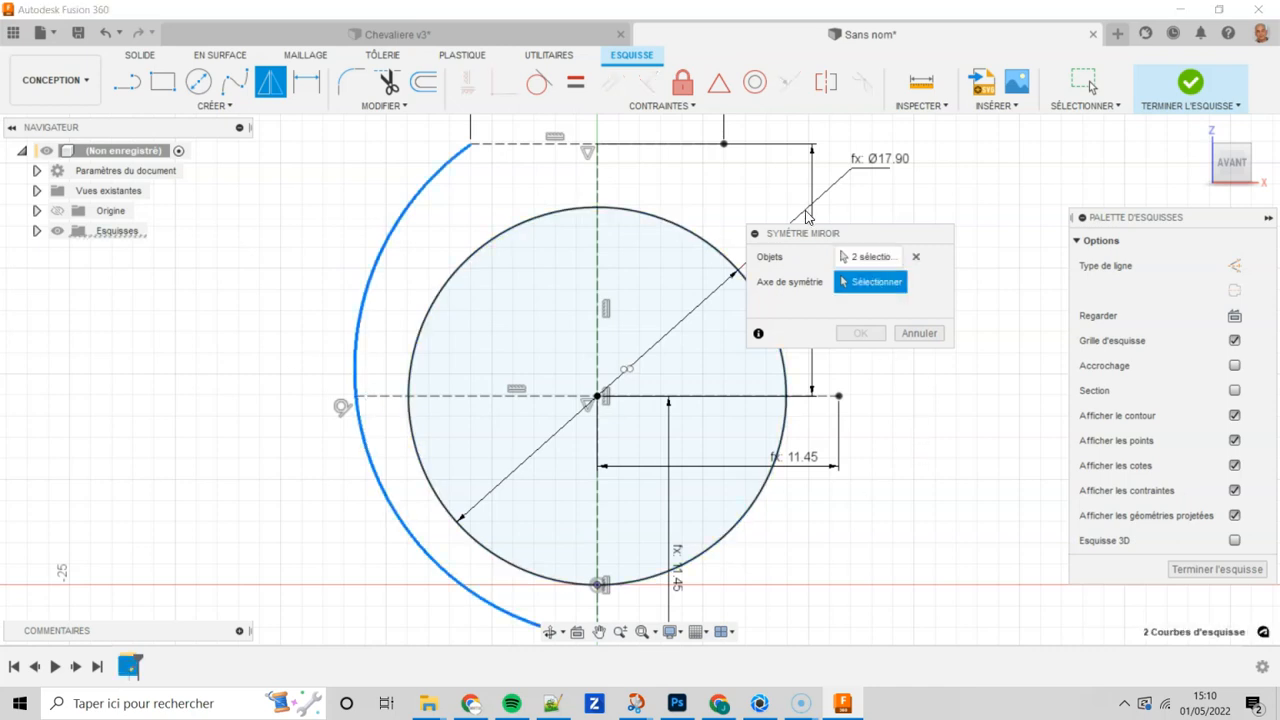
left_click(596, 182)
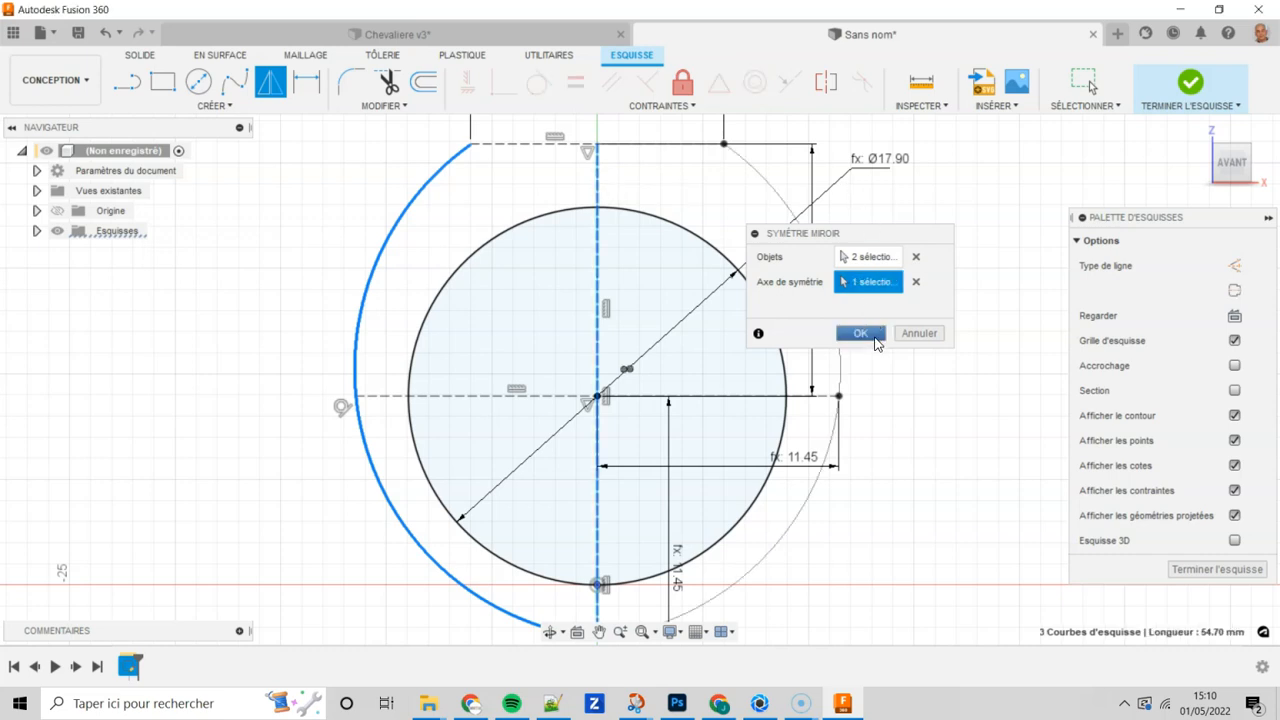
left_click(862, 334)
Step: Make the two lower outer arcs tangent to each other at the lowest point of the ring profile
scroll(937, 494, "up", 6)
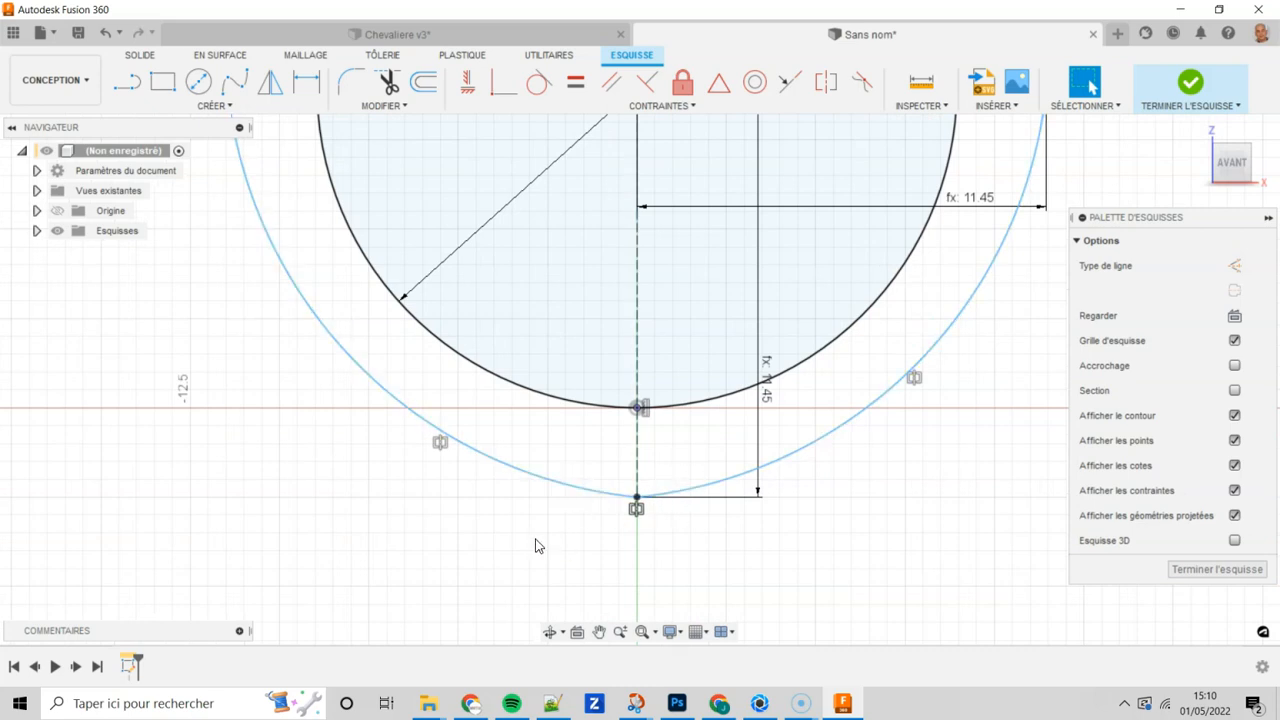
left_click(539, 88)
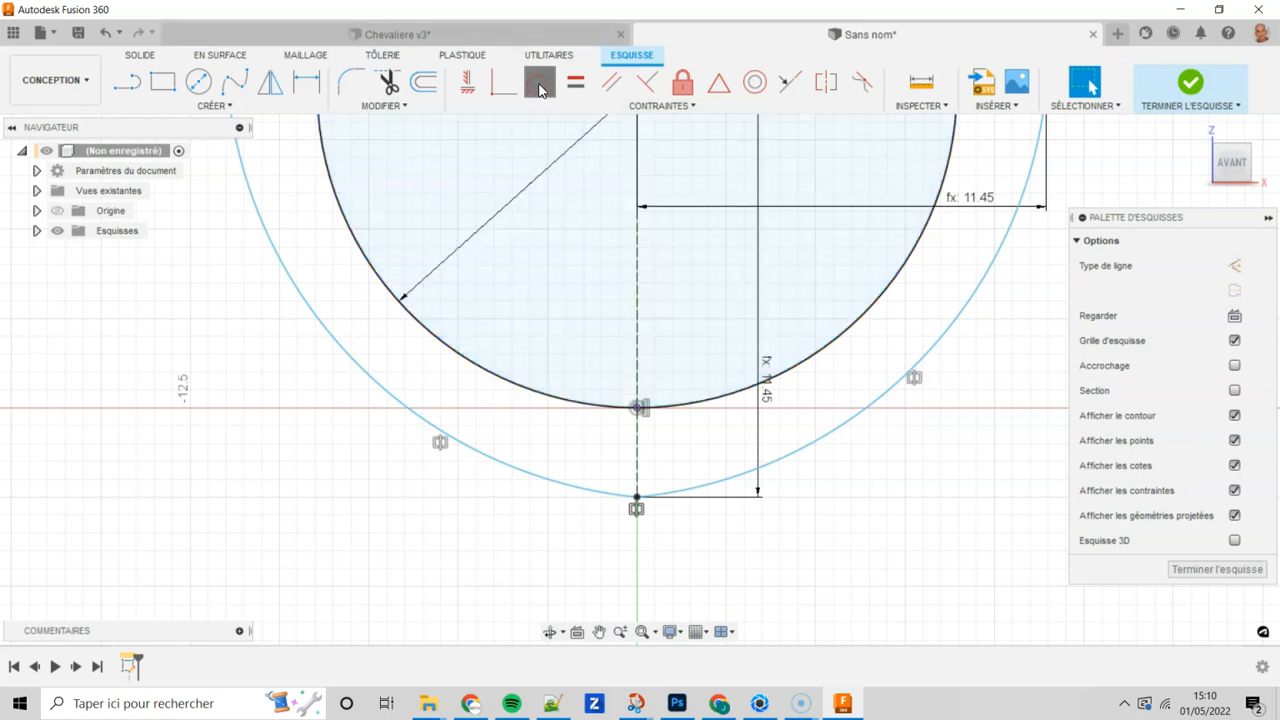
left_click(575, 491)
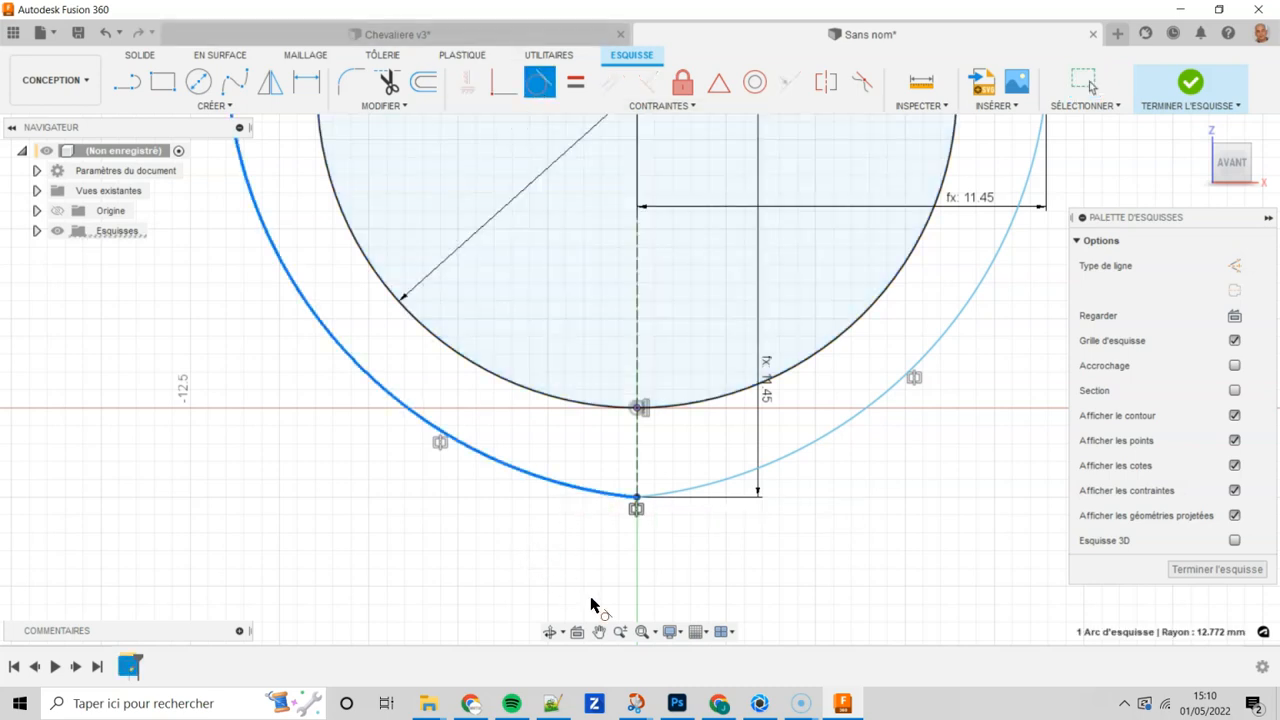
left_click(730, 488)
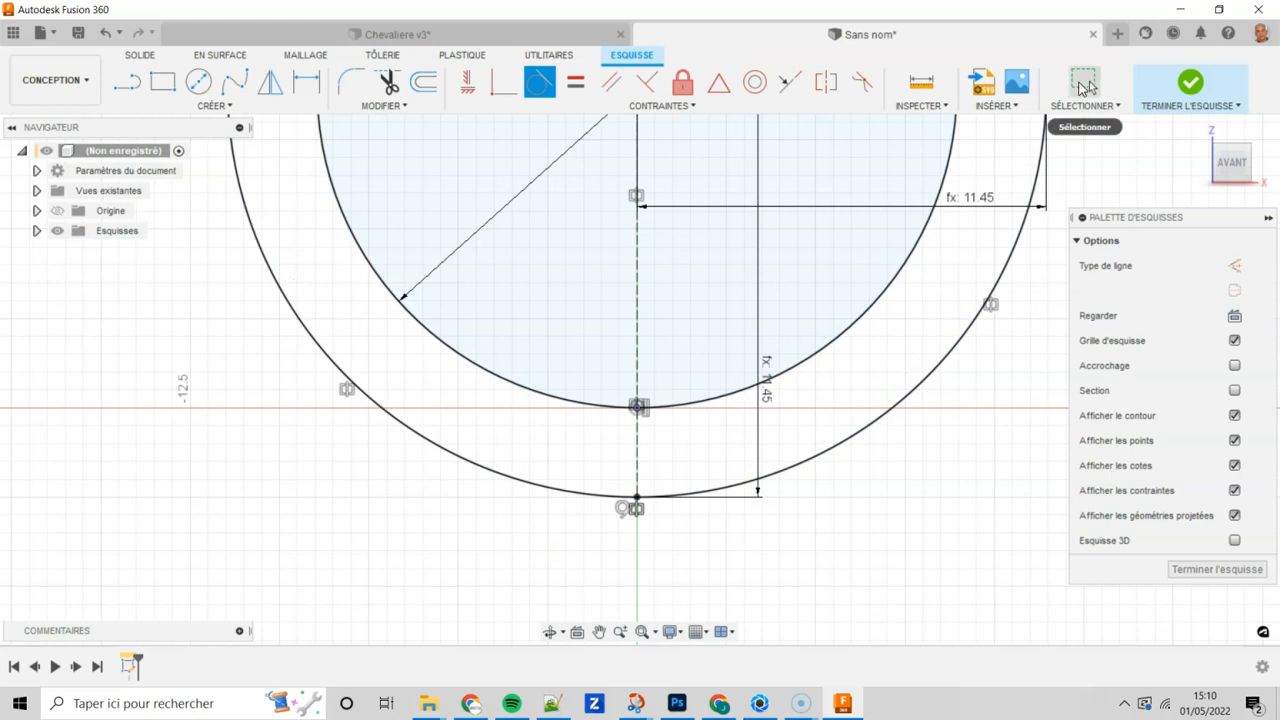
left_click(1086, 86)
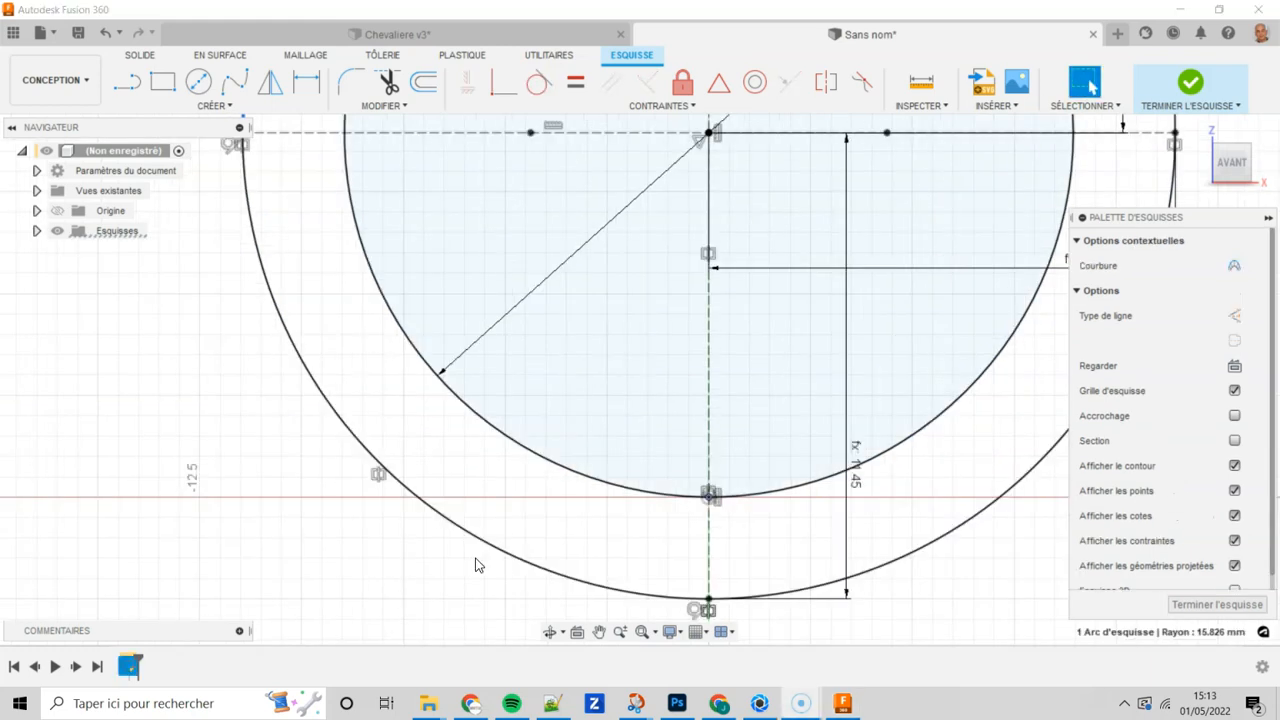
Step: Finish the front-plane sketch of the ring profile with nothing left selected
left_click(655, 631)
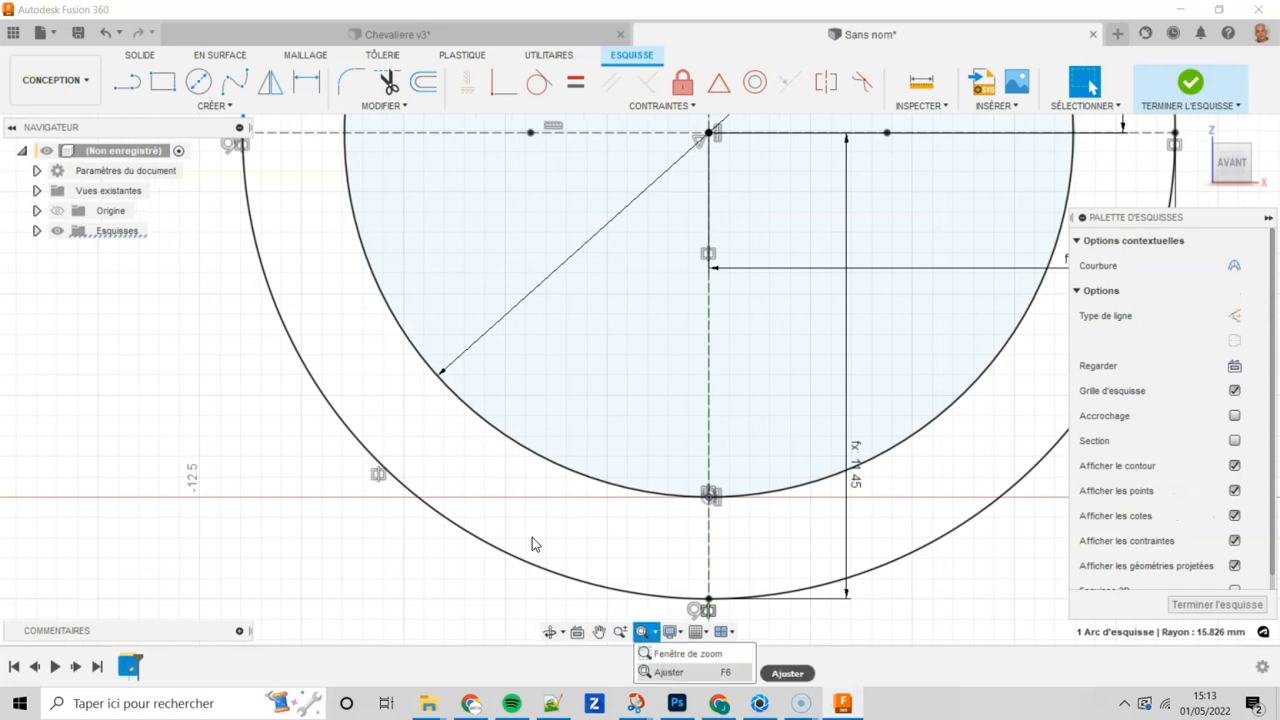
left_click(668, 670)
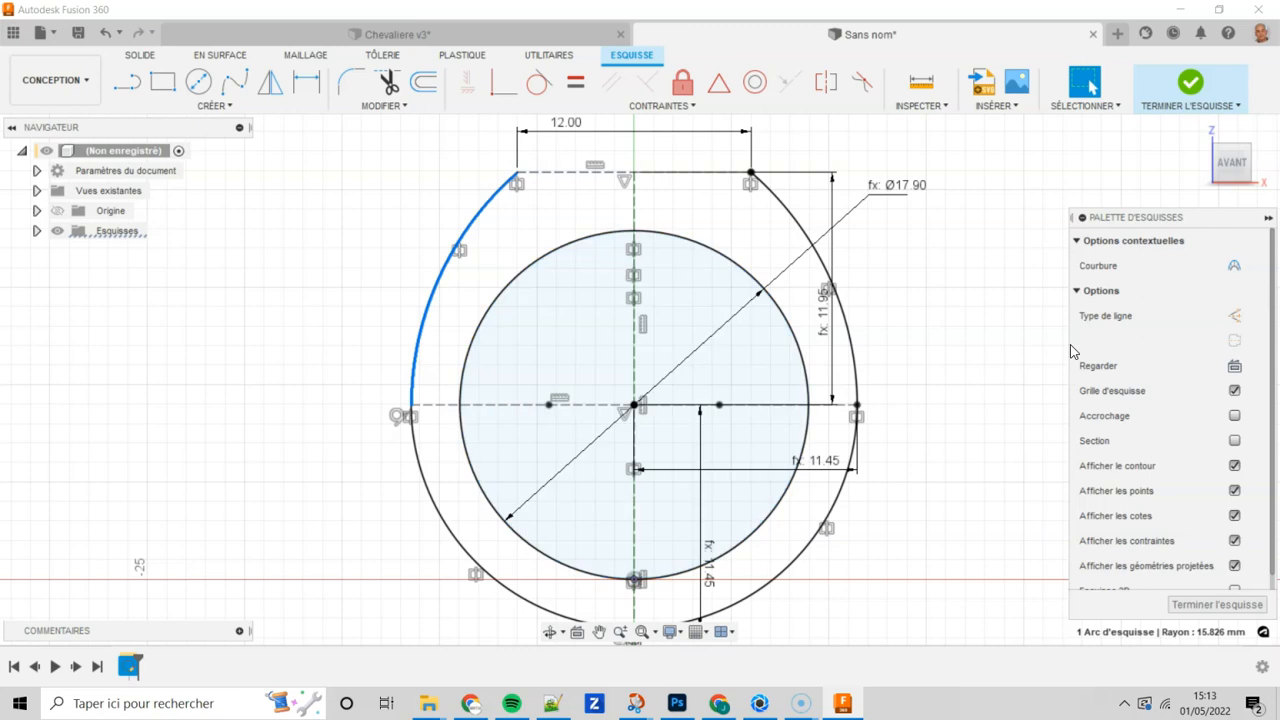
left_click(285, 272)
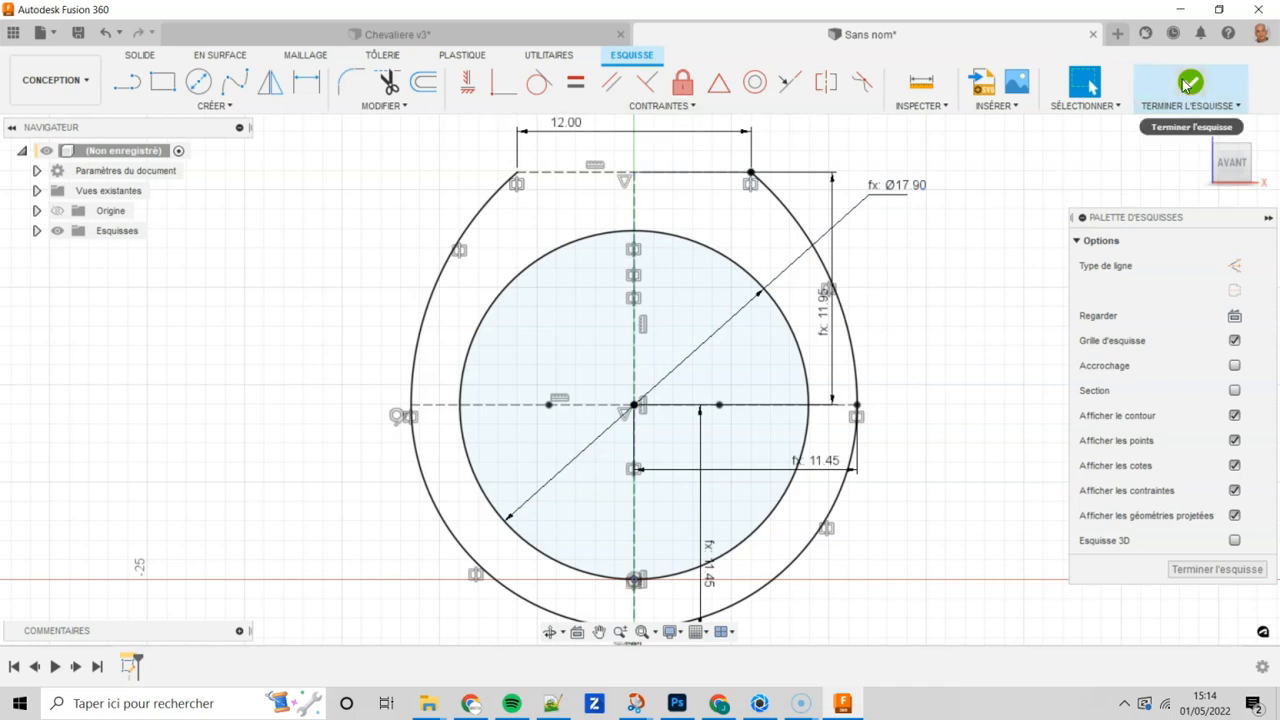
left_click(1206, 110)
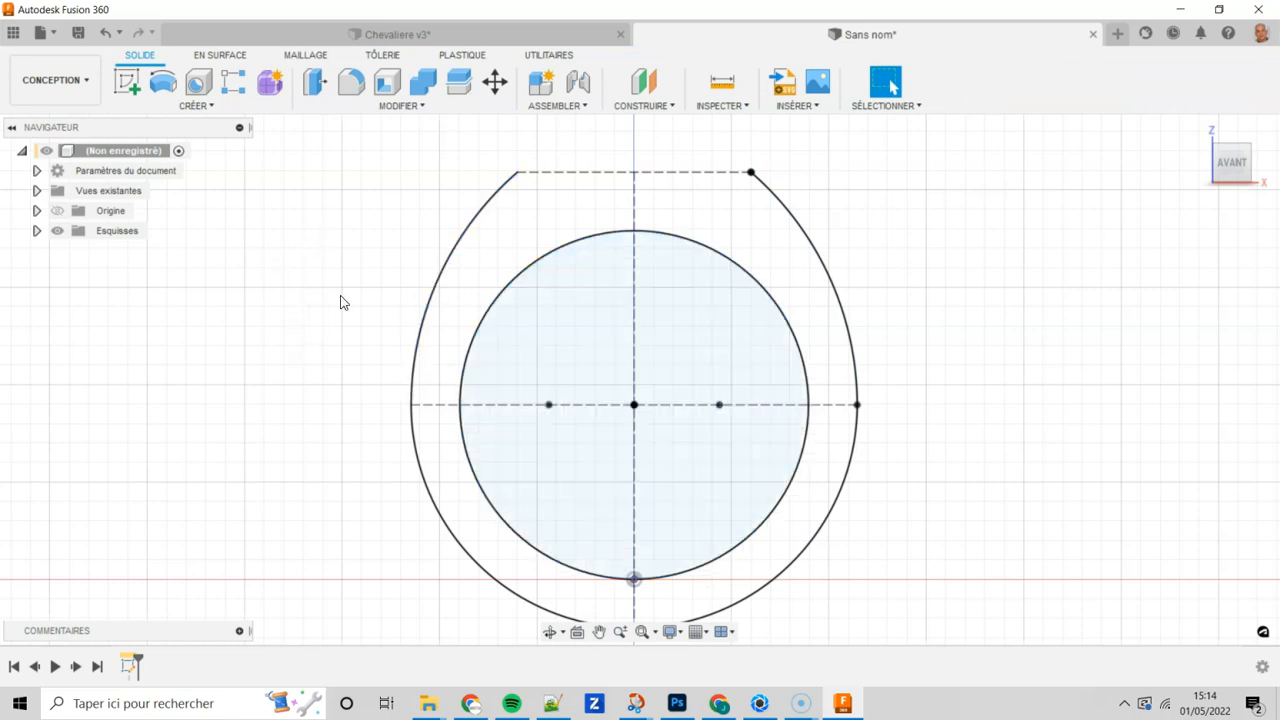
Step: Rename the ring profile sketch as "Vue de Face"
left_click(36, 232)
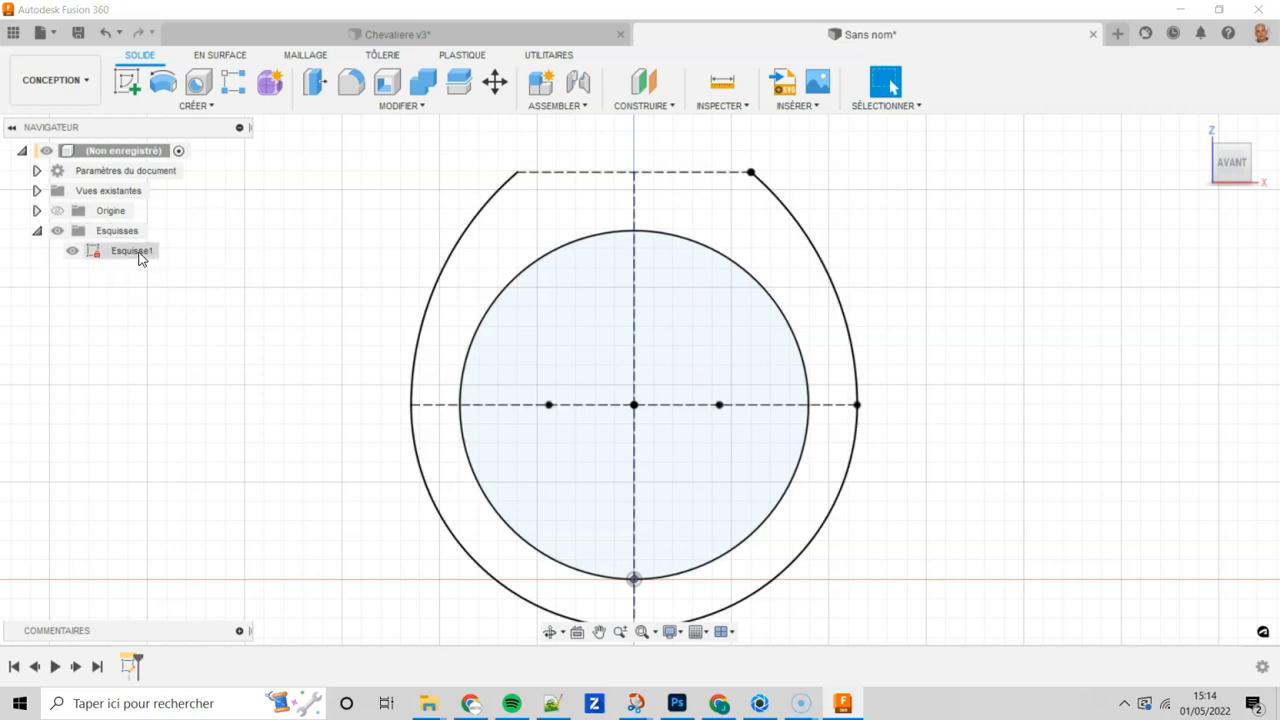
left_click(135, 251)
left_click(140, 255)
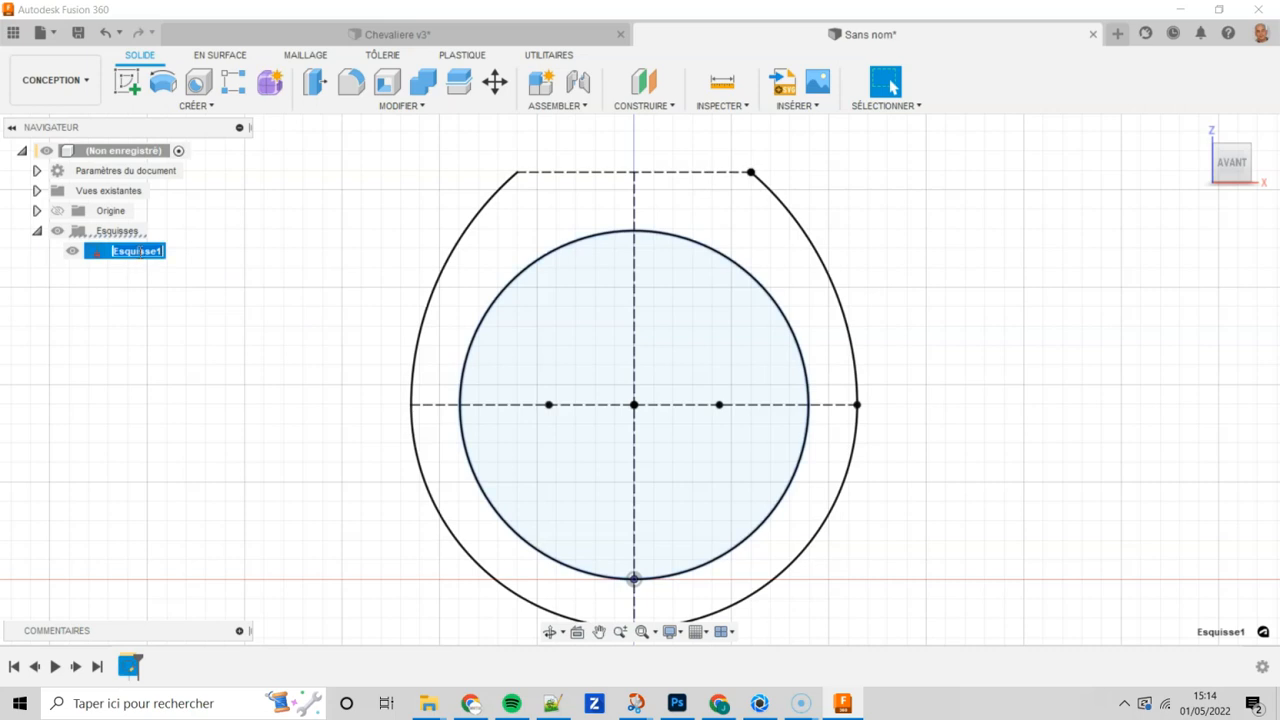
type("Vue de Face")
left_click(222, 275)
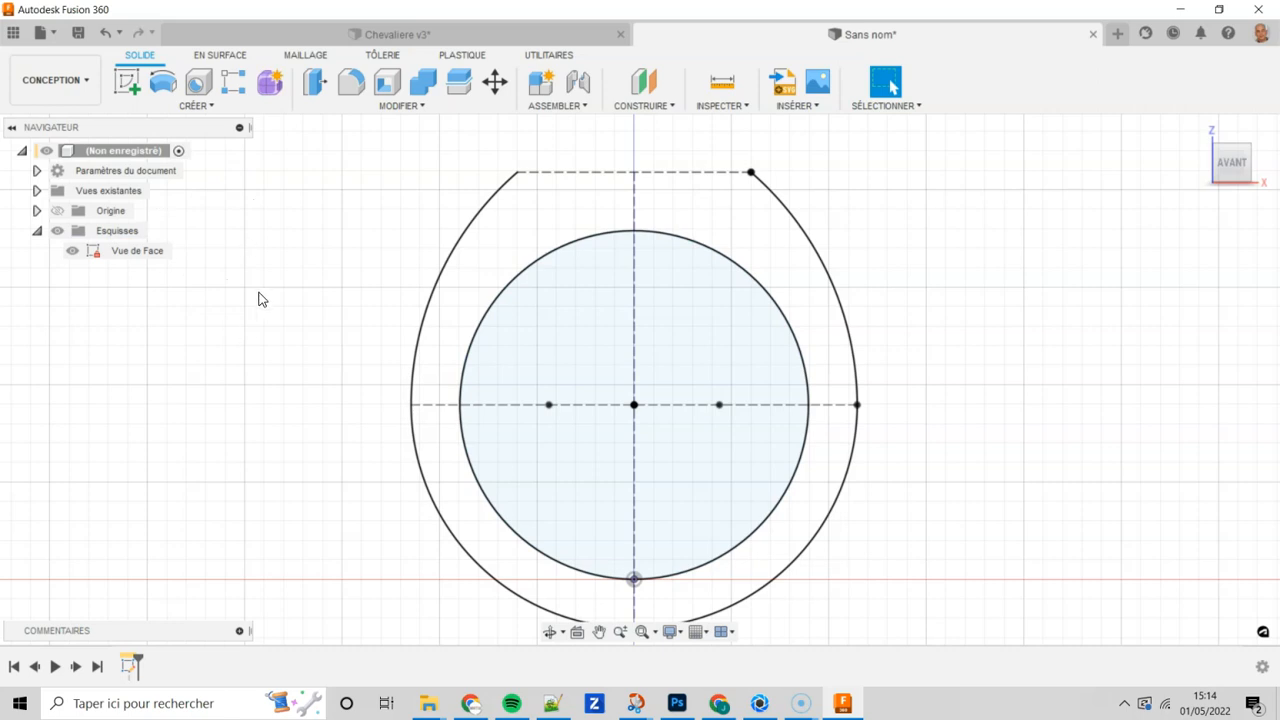
Step: Save the design under the name "Chevaliere" in the Bijouterie location
left_click(79, 40)
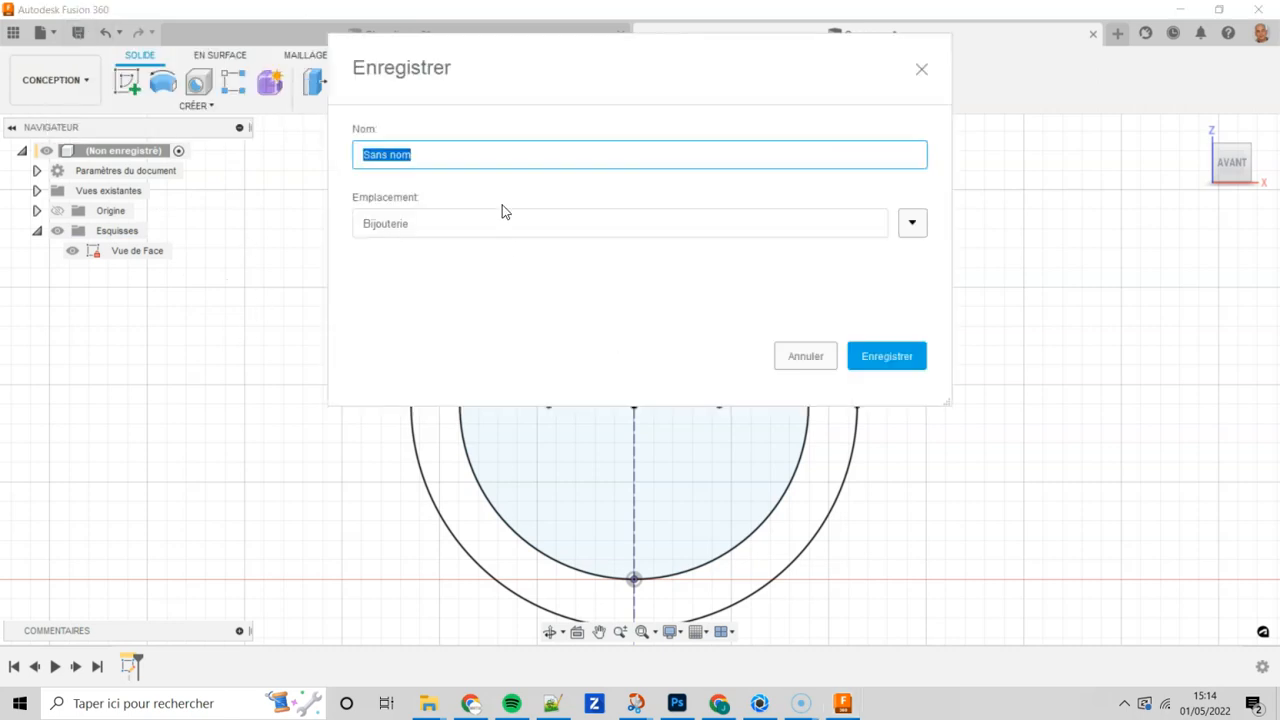
type("Chevaliere")
left_click(887, 358)
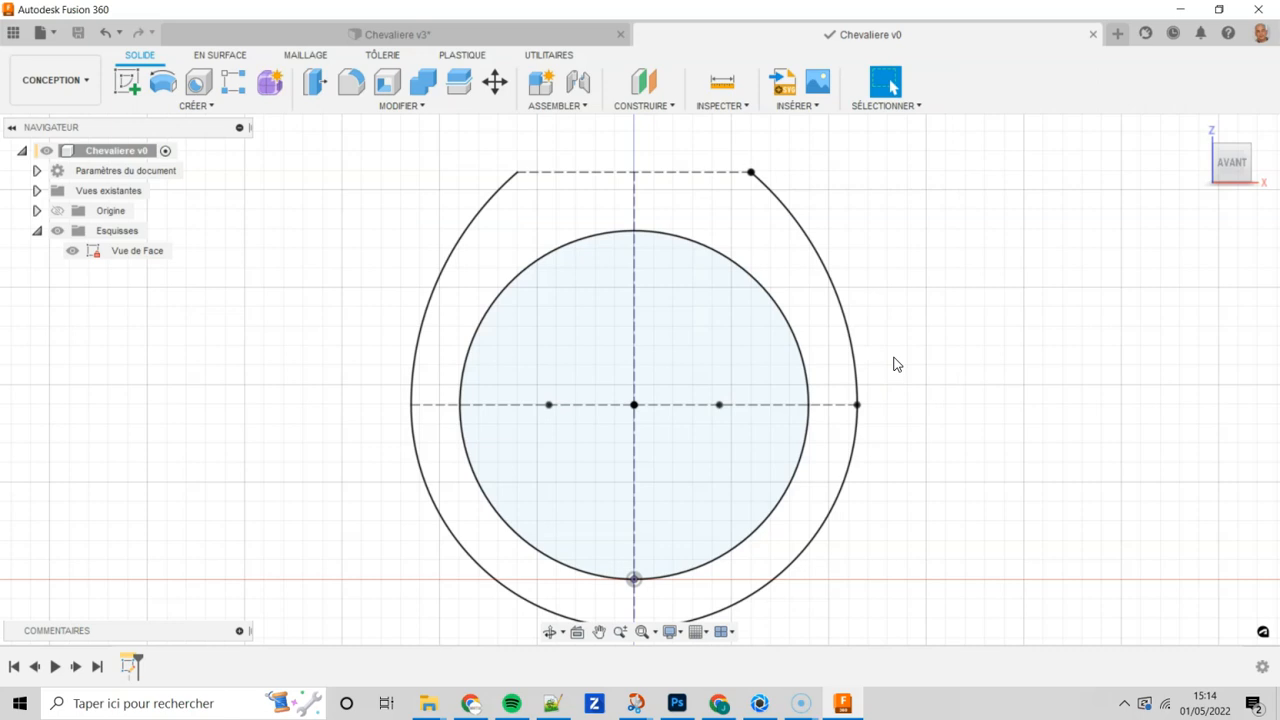